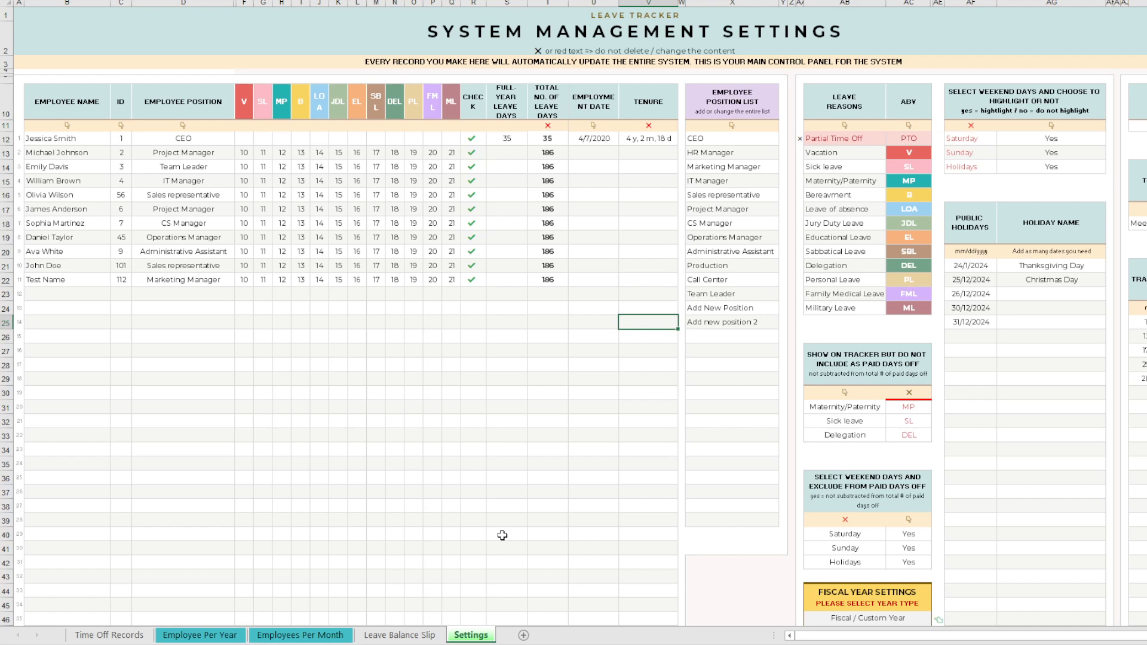
drag(55, 106, 664, 507)
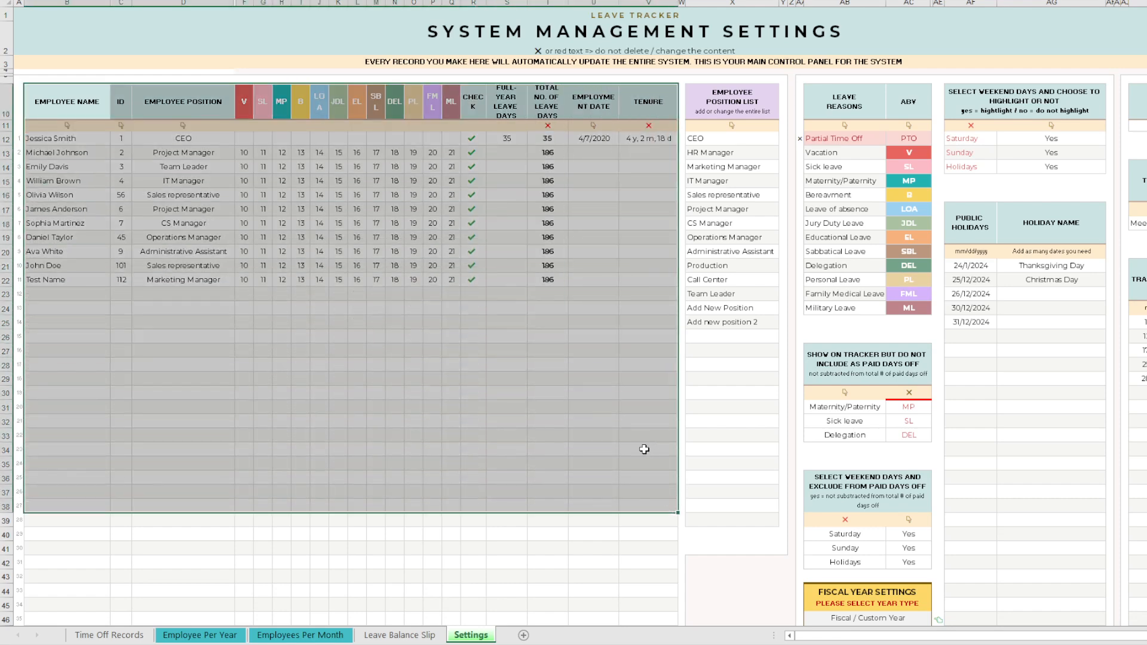
click(256, 380)
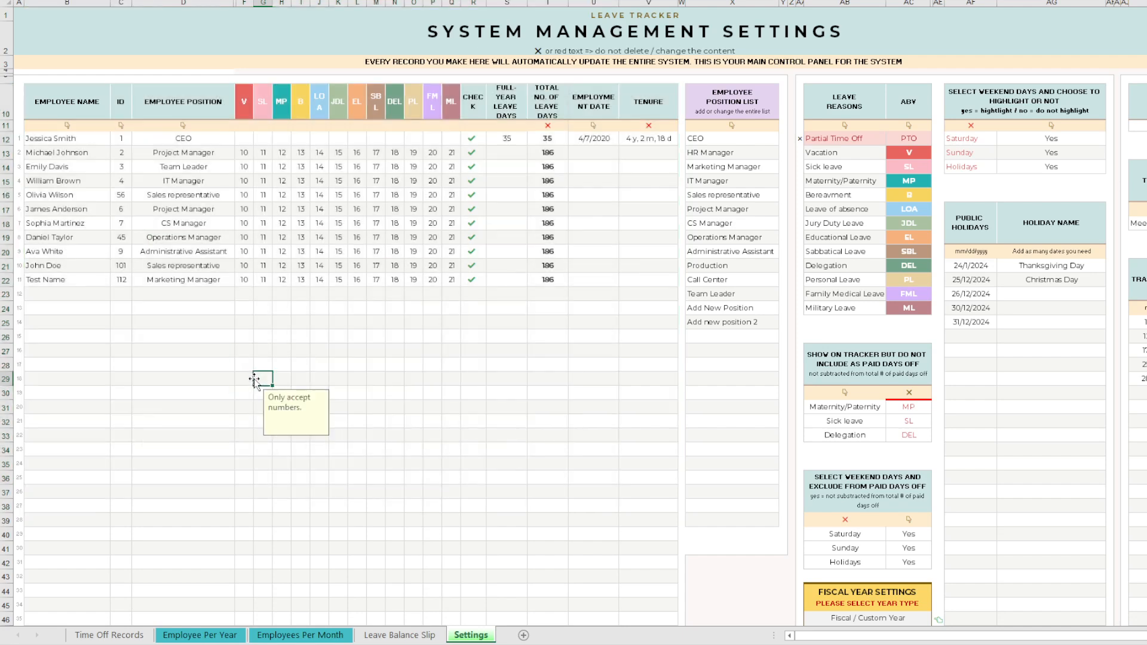
click(41, 296)
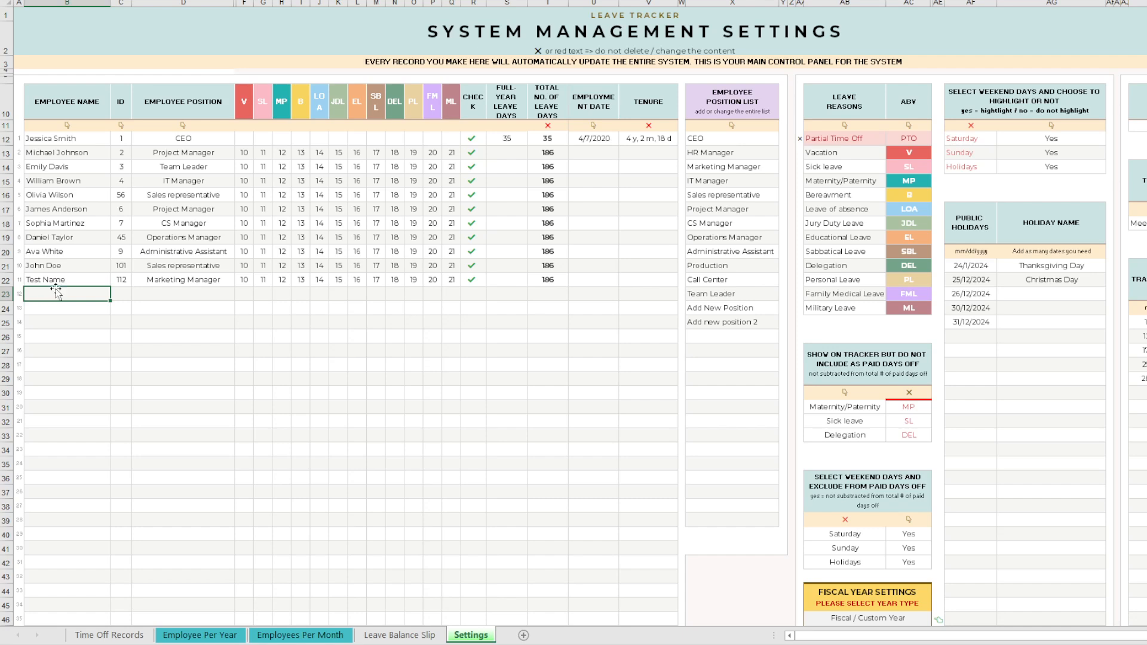
click(122, 292)
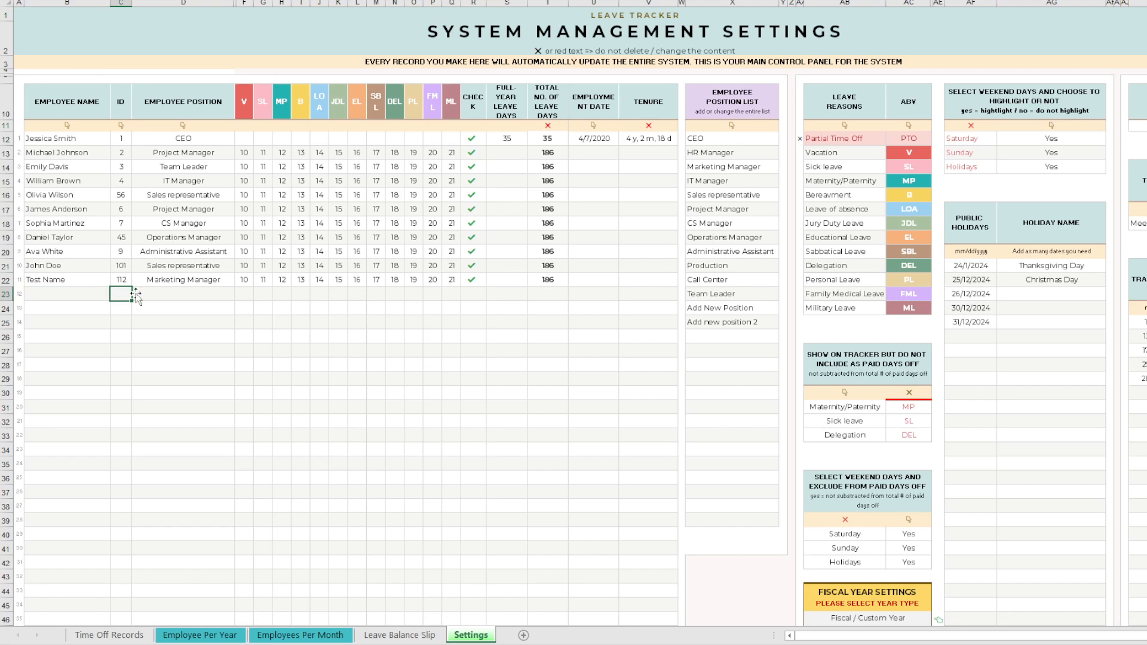
Step: Try Sales representative as the employee position in row 23, and clear the entry
click(159, 298)
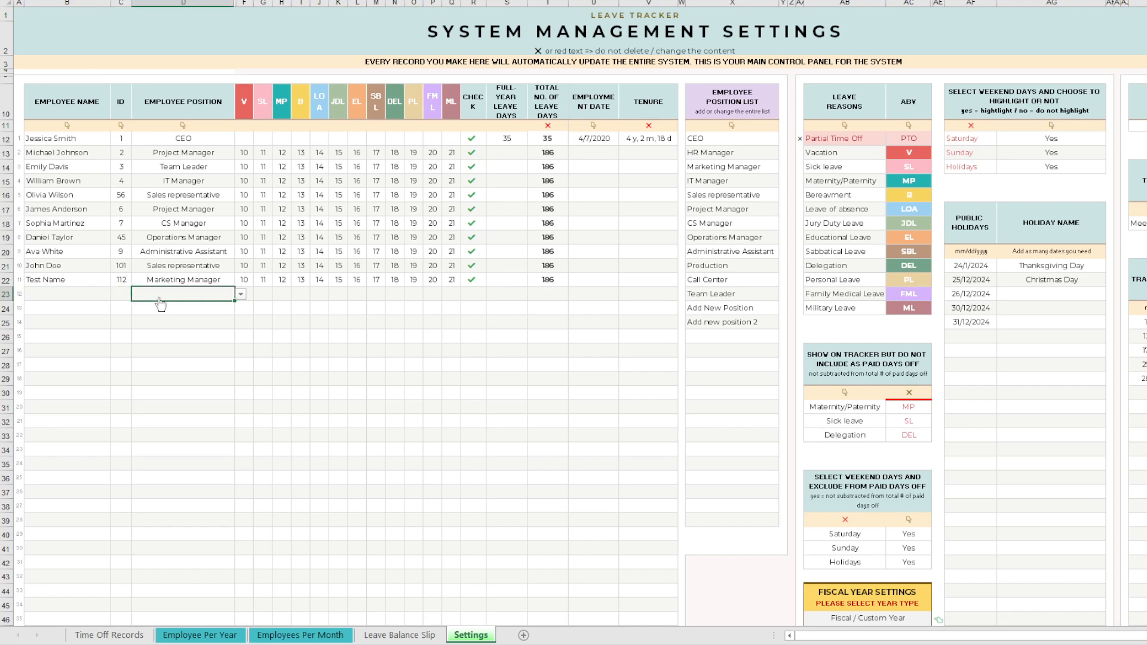
click(240, 294)
click(242, 353)
scroll(242, 352, up, 2)
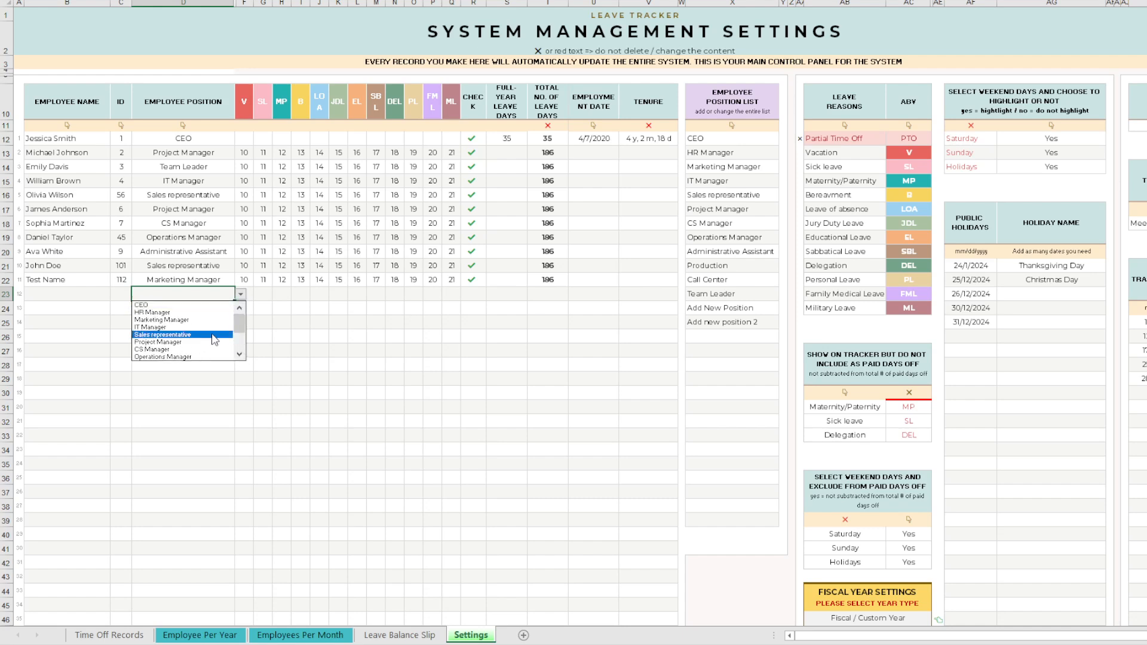
click(187, 334)
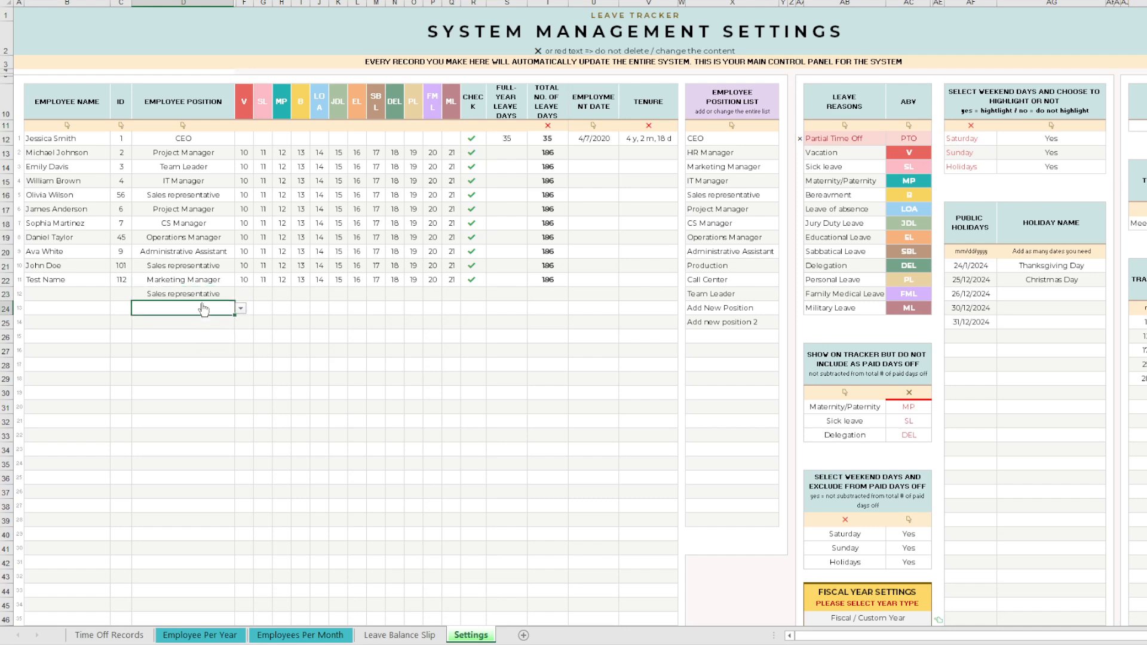
key(Delete)
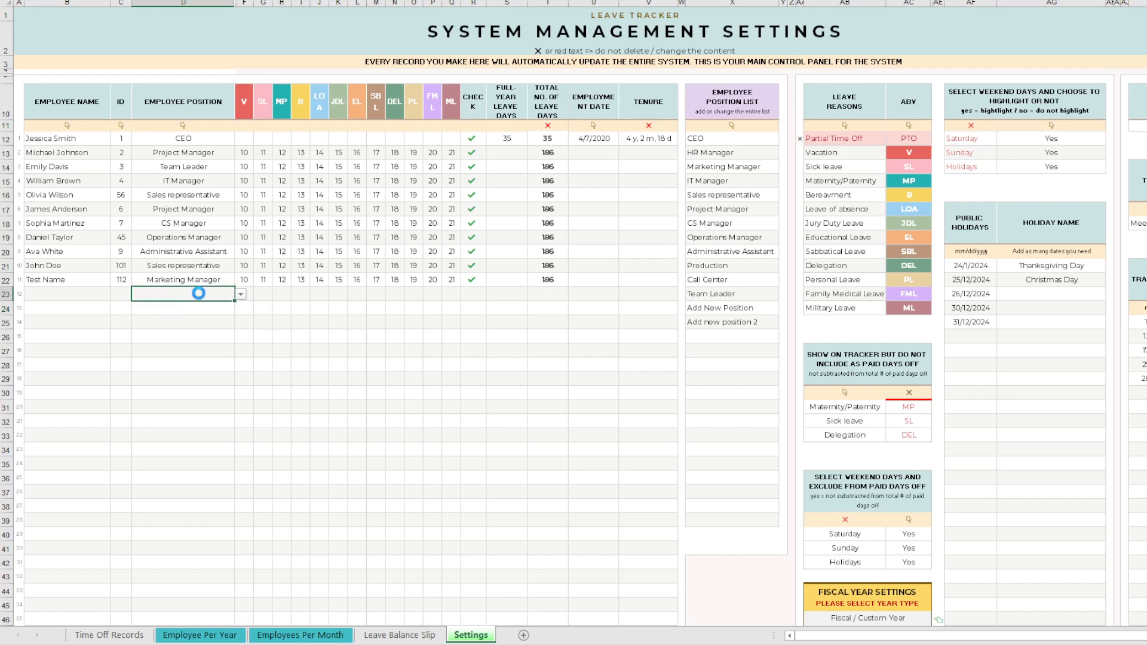
Step: Examine the empty employee row 23 and the full range of the employee position list
click(177, 321)
click(91, 298)
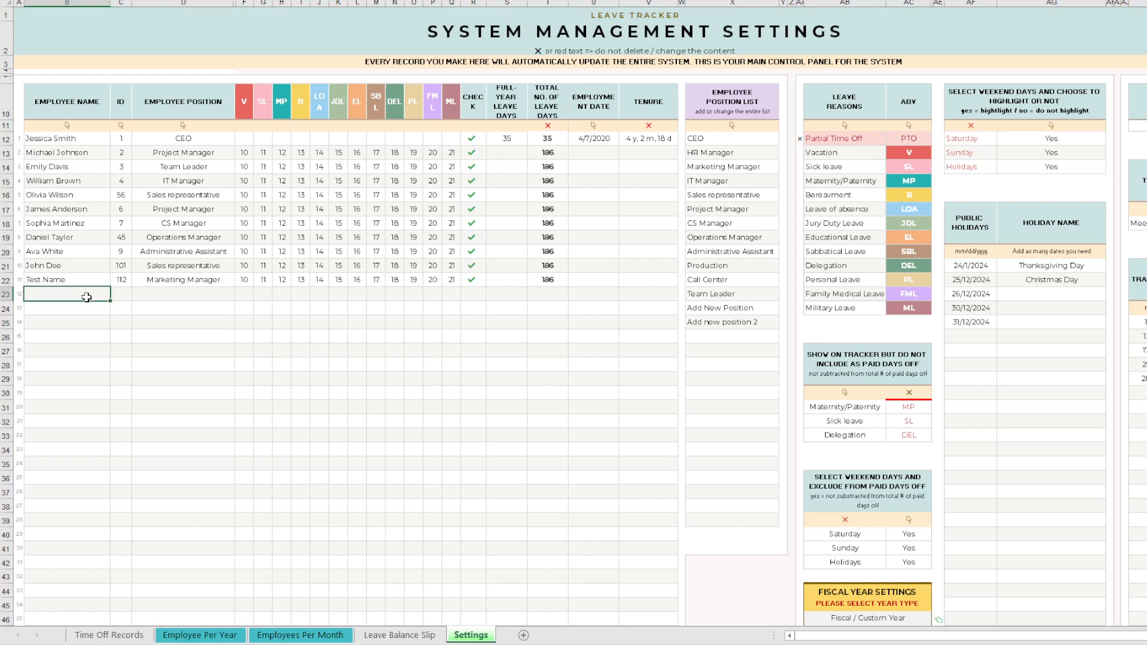
click(175, 294)
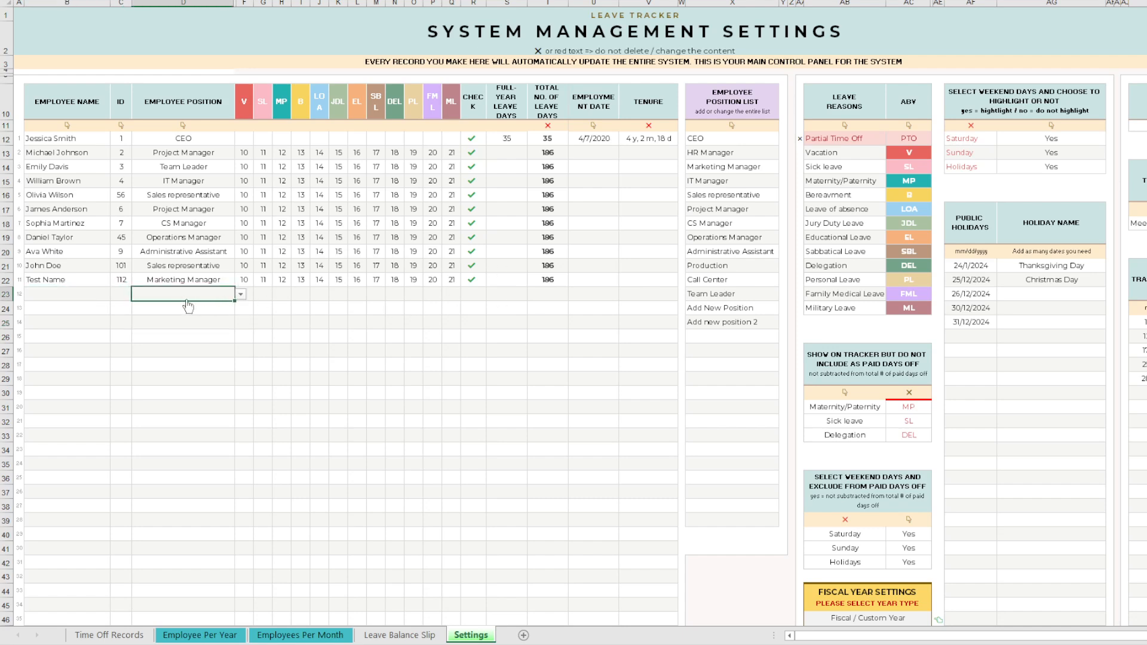
drag(701, 138, 721, 519)
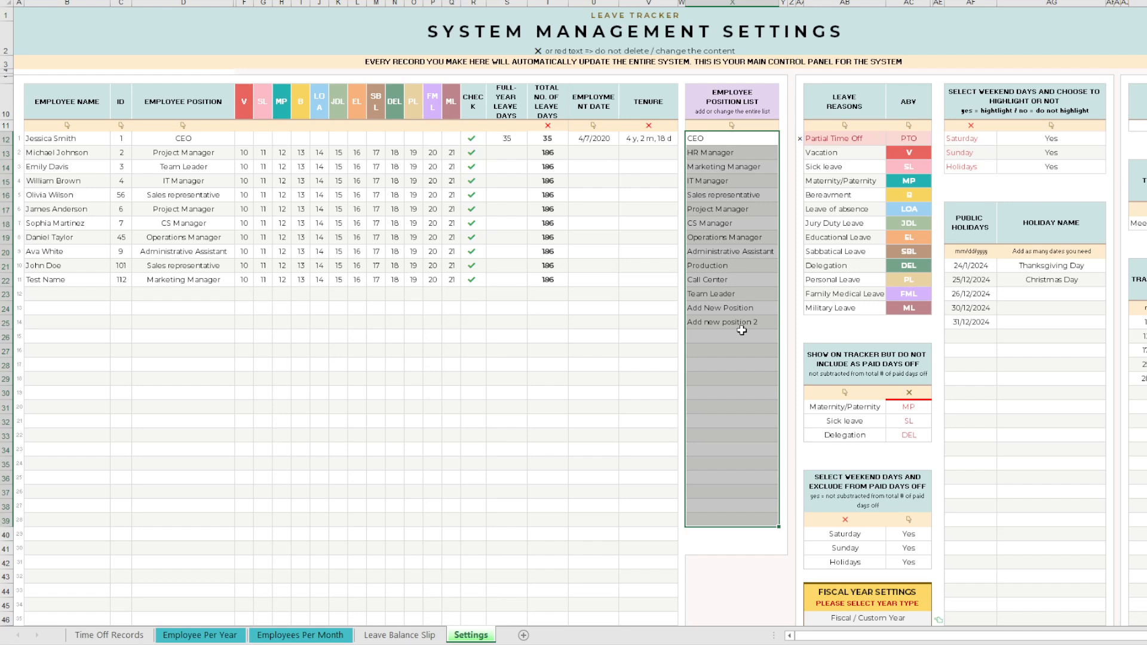
click(738, 113)
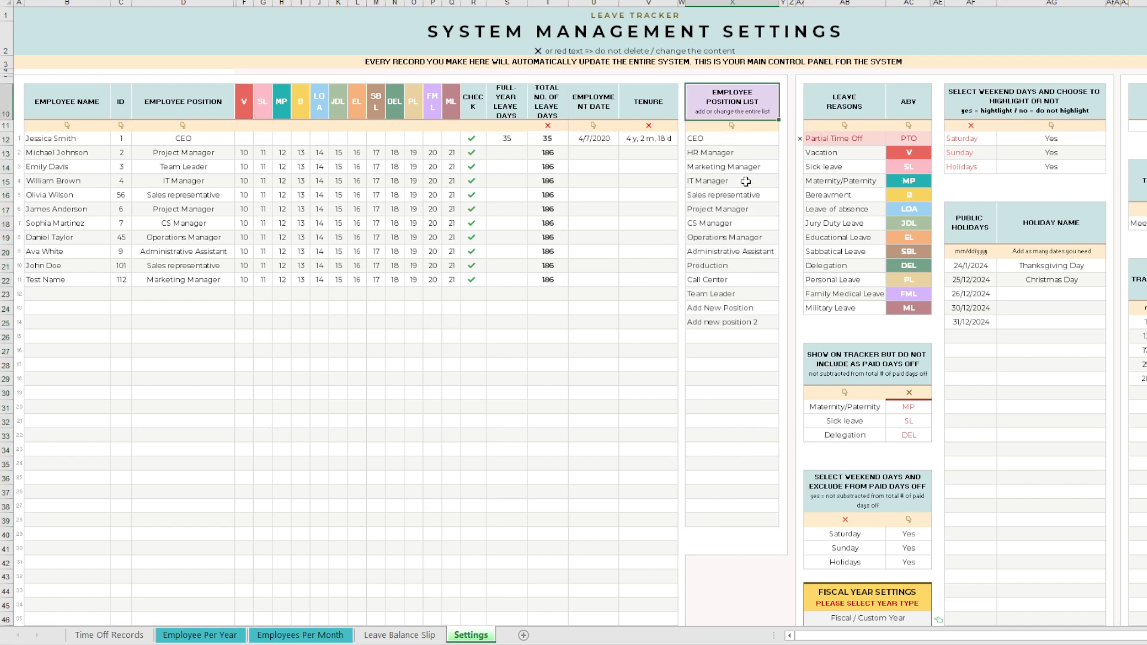
drag(725, 138, 732, 519)
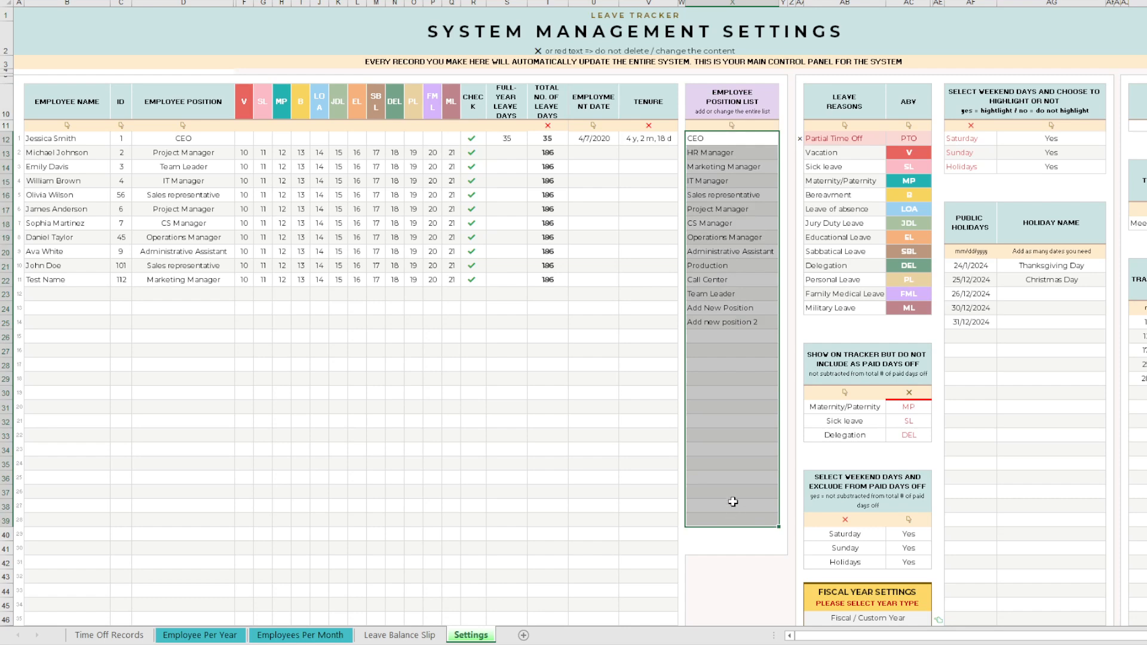
click(739, 473)
drag(739, 138, 746, 510)
Step: Set the employee position in row 22 to Project Manager
click(208, 279)
click(240, 280)
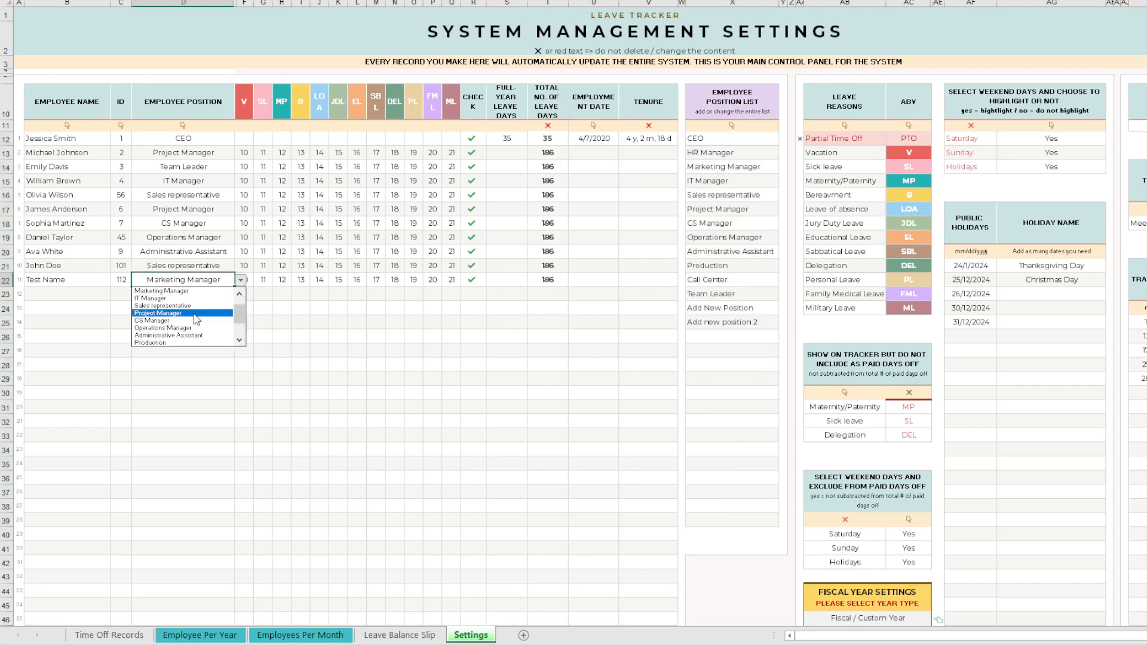
click(195, 313)
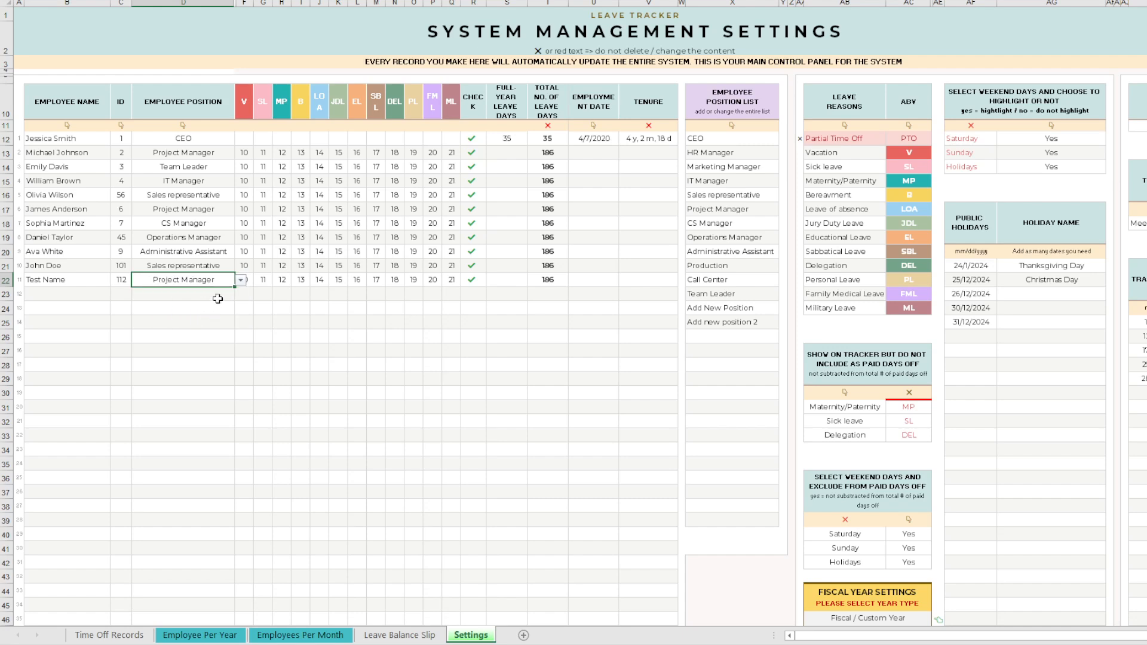
click(220, 299)
click(205, 279)
Step: Append "Add new position 3" to the employee position list and assign it to the employee in row 22
click(713, 335)
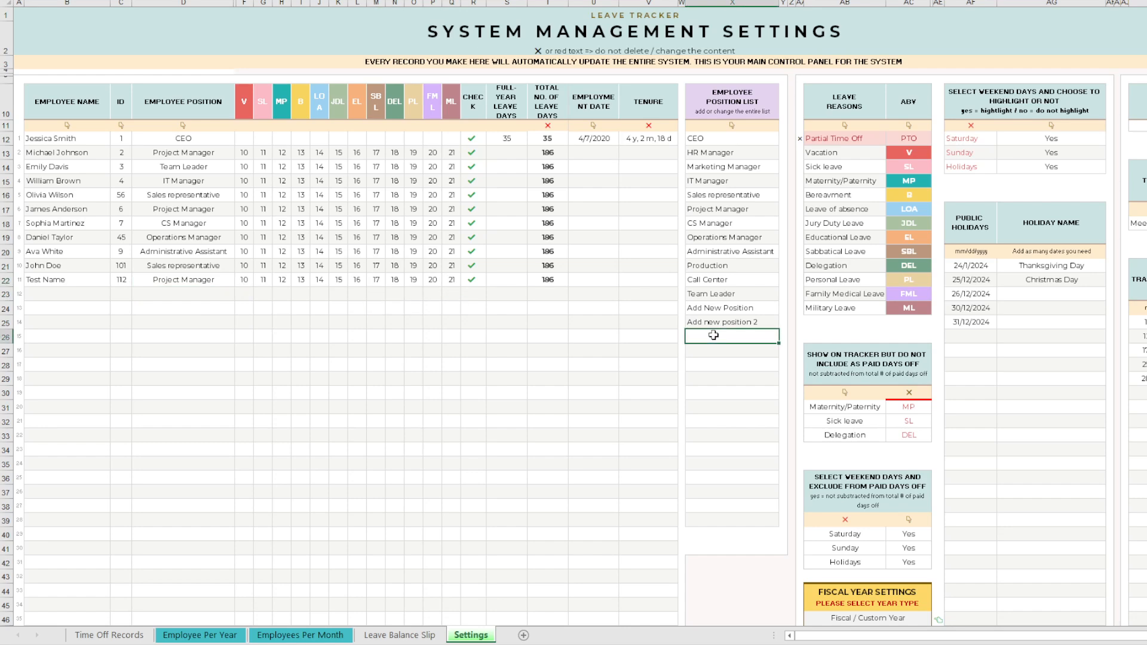
text(Add new position 3)
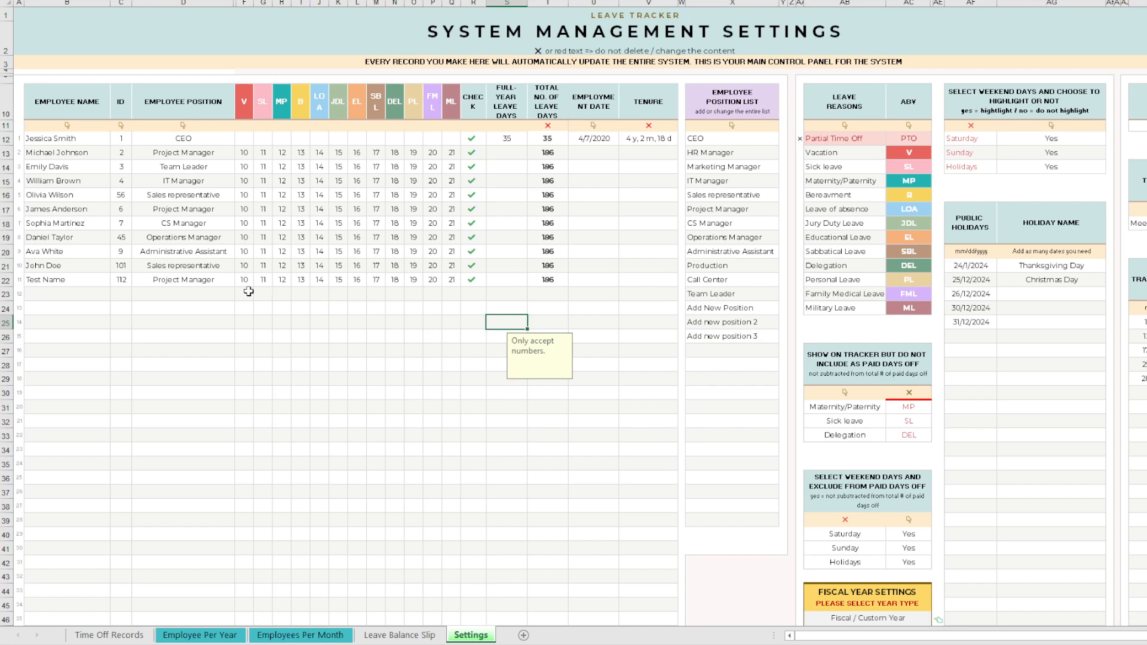
click(195, 279)
click(239, 280)
drag(239, 326, 239, 339)
click(195, 343)
click(221, 336)
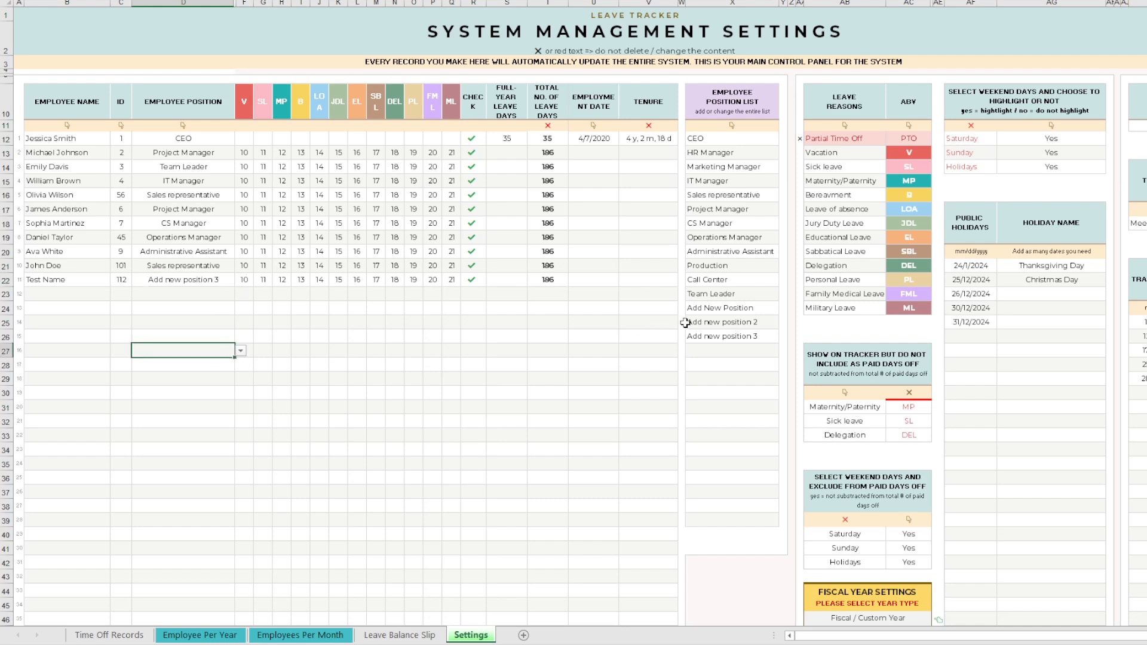
Step: Delete "Add new position 3" from the employee position list
click(710, 337)
key(Delete)
click(510, 378)
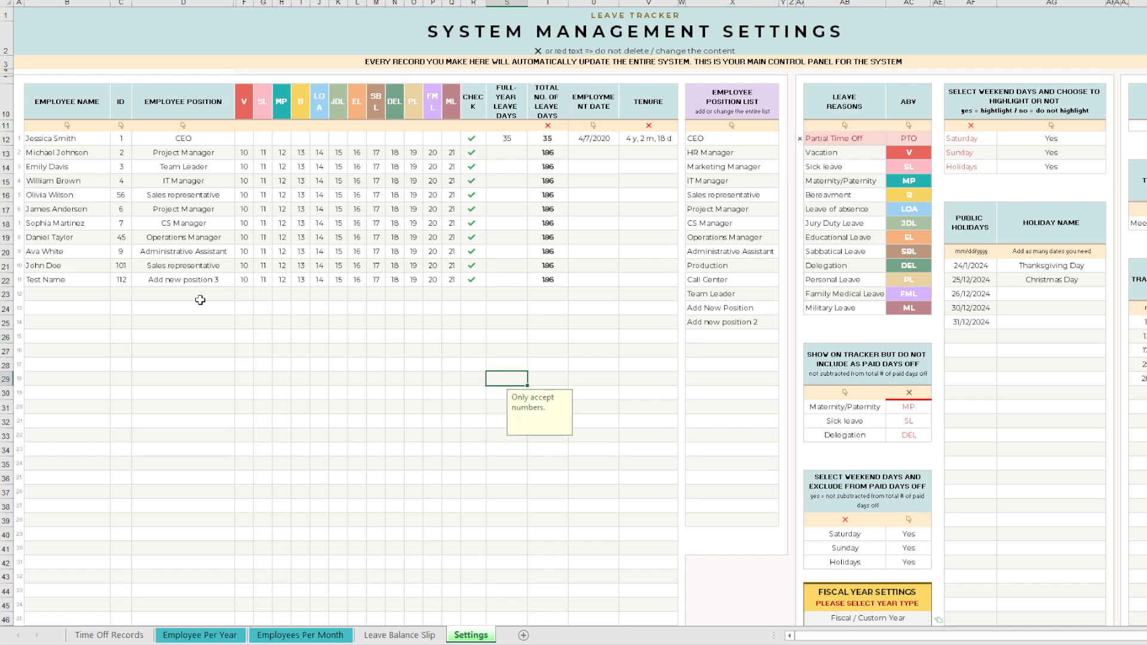
Step: Set the employee position in row 22 to "Add new position 2"
click(197, 282)
click(240, 280)
scroll(197, 322, down, 2)
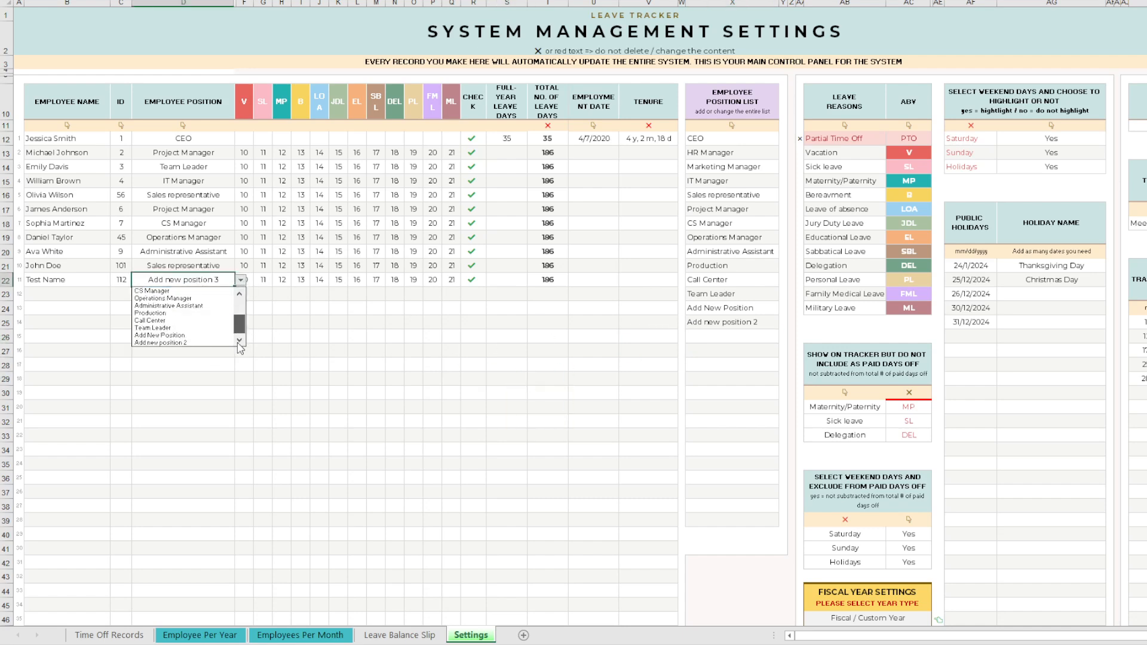
click(188, 342)
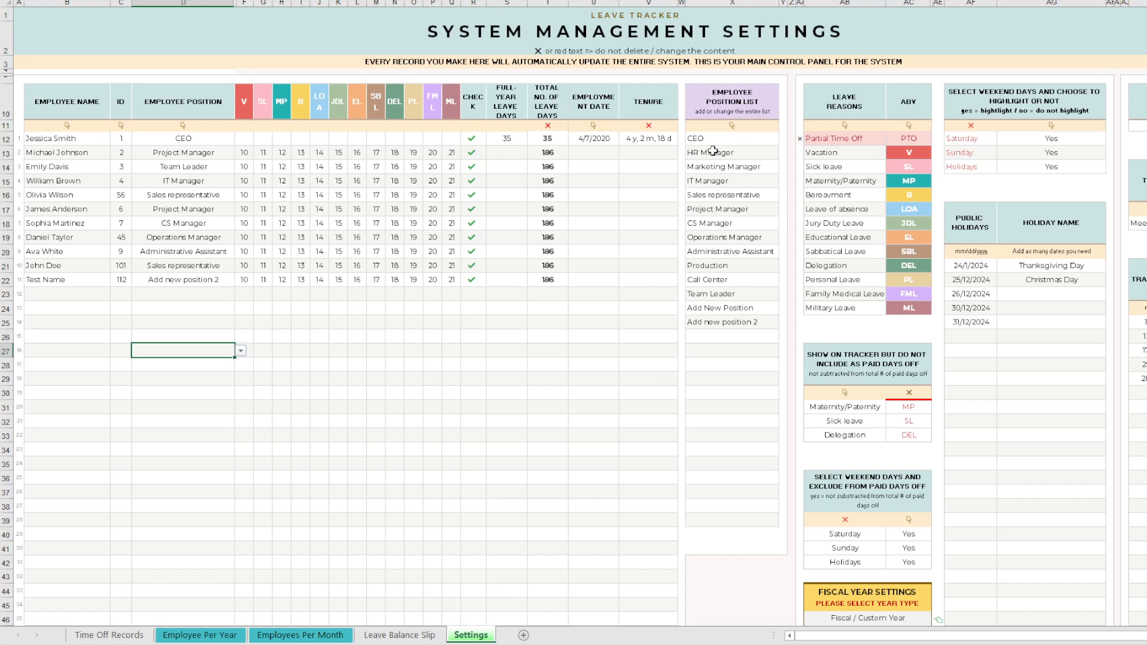
drag(708, 137, 715, 343)
drag(197, 154, 193, 322)
click(316, 331)
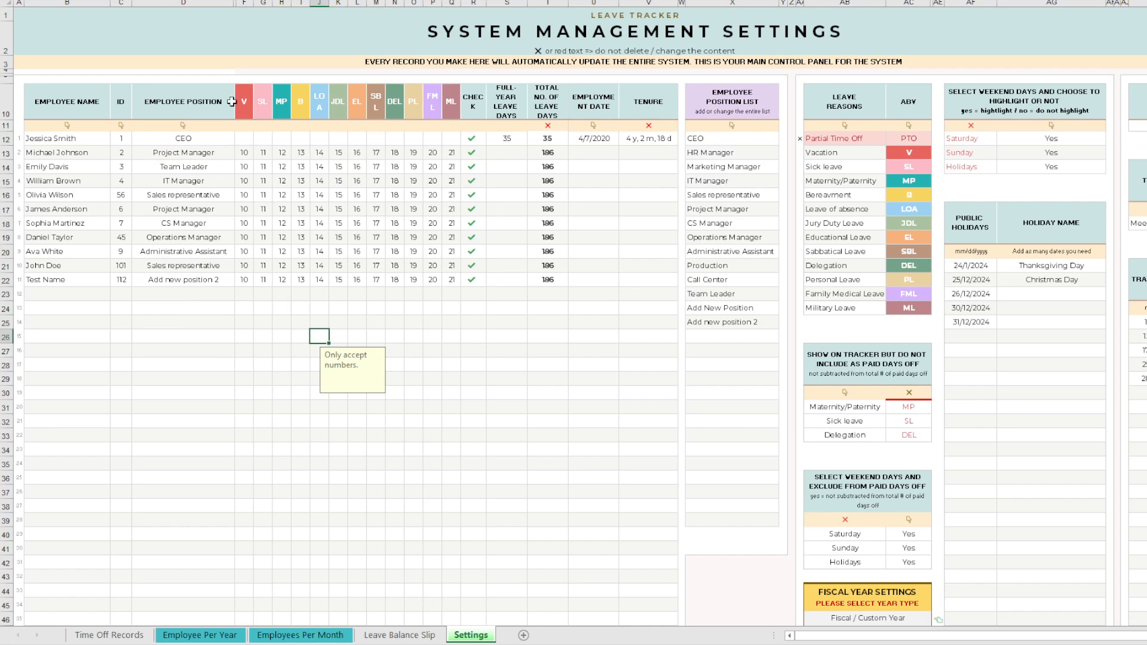
Step: Examine the leave allocation columns from V through Full-Year Leave Days for all employees
drag(245, 96, 523, 345)
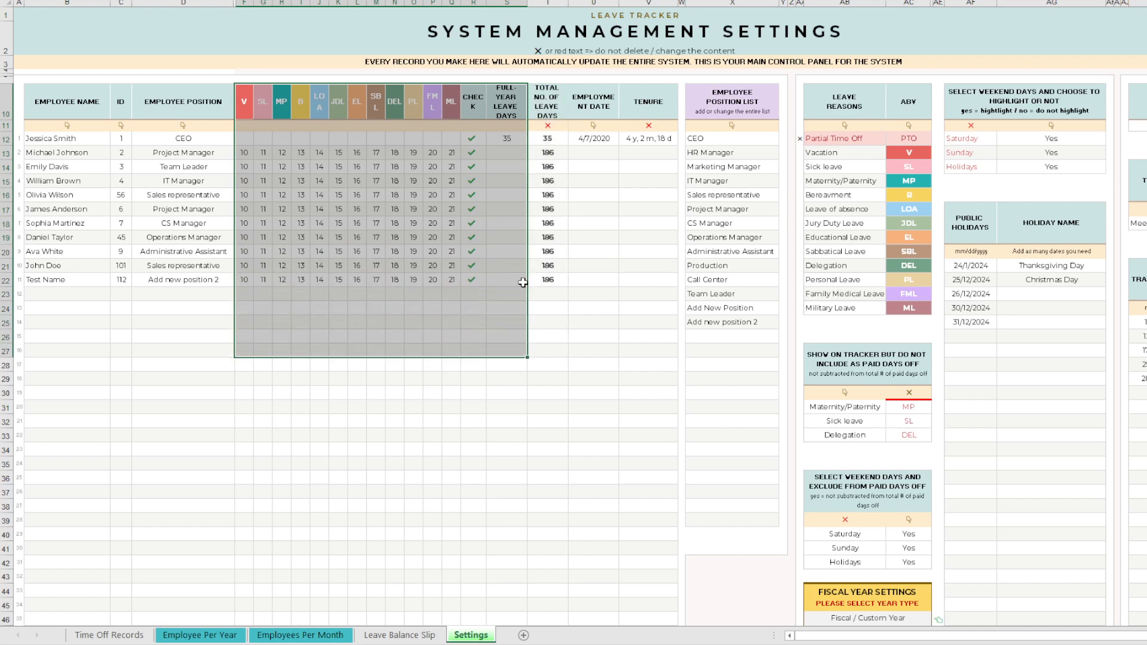
click(508, 350)
drag(508, 350, 245, 95)
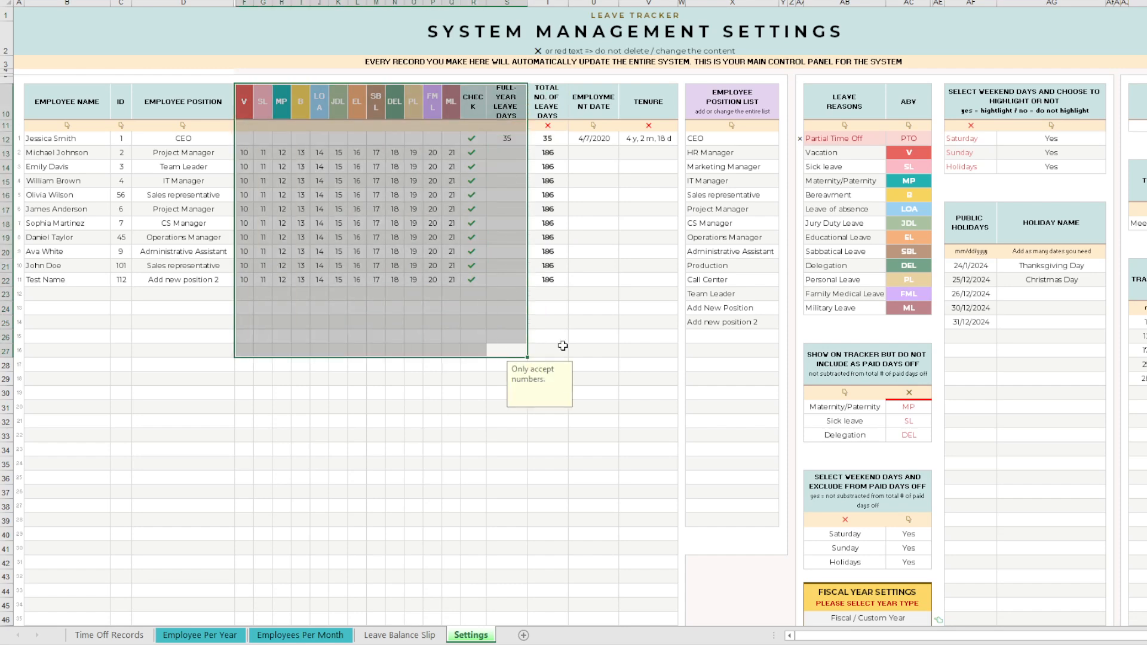
click(591, 351)
scroll(839, 495, down, 4)
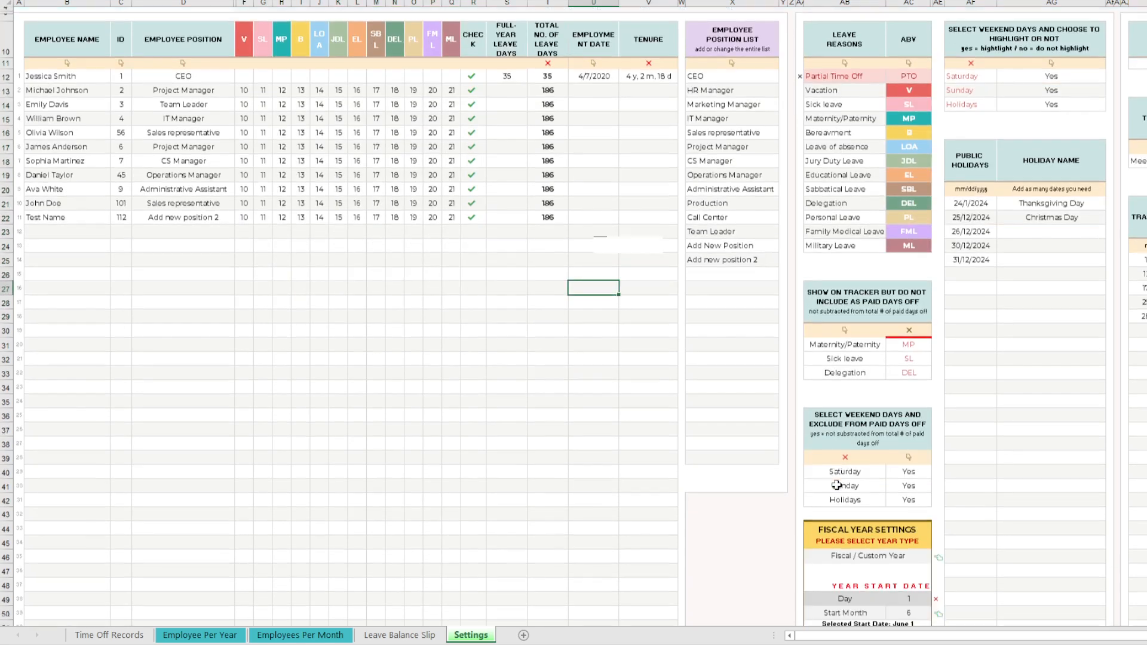
scroll(678, 410, up, 4)
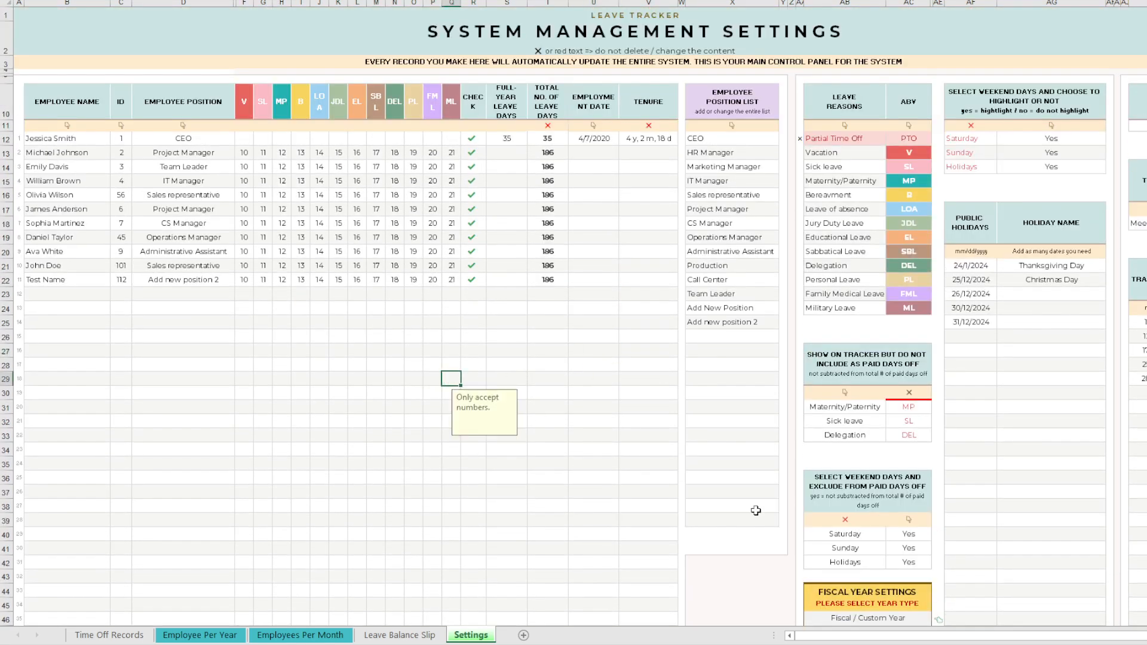
click(363, 378)
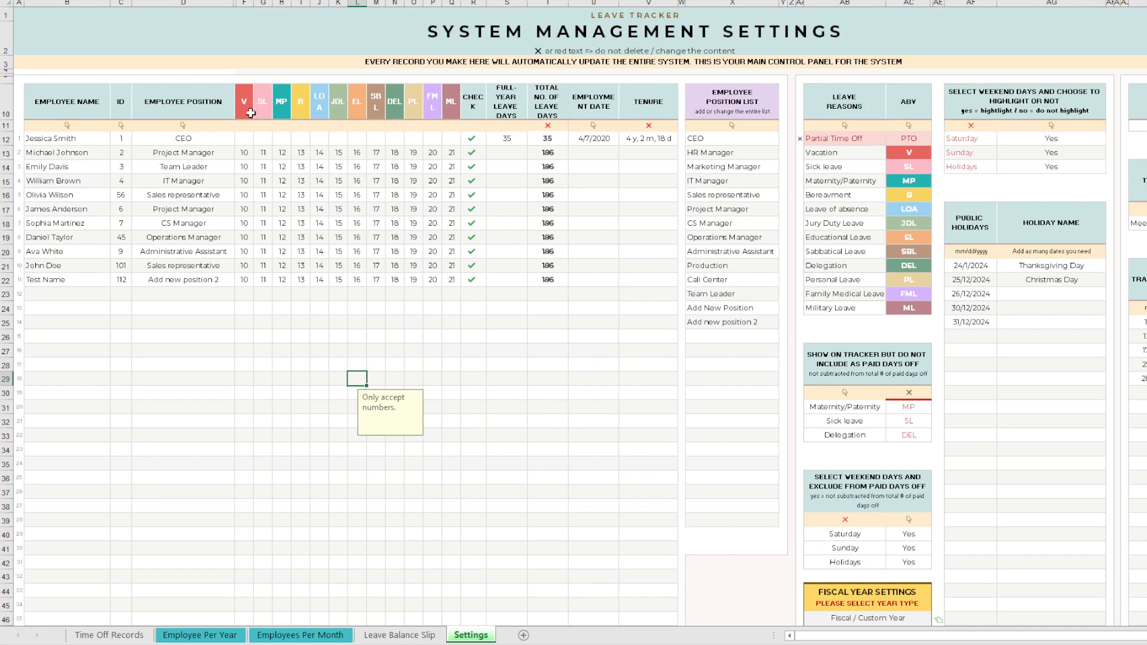
drag(243, 101, 445, 279)
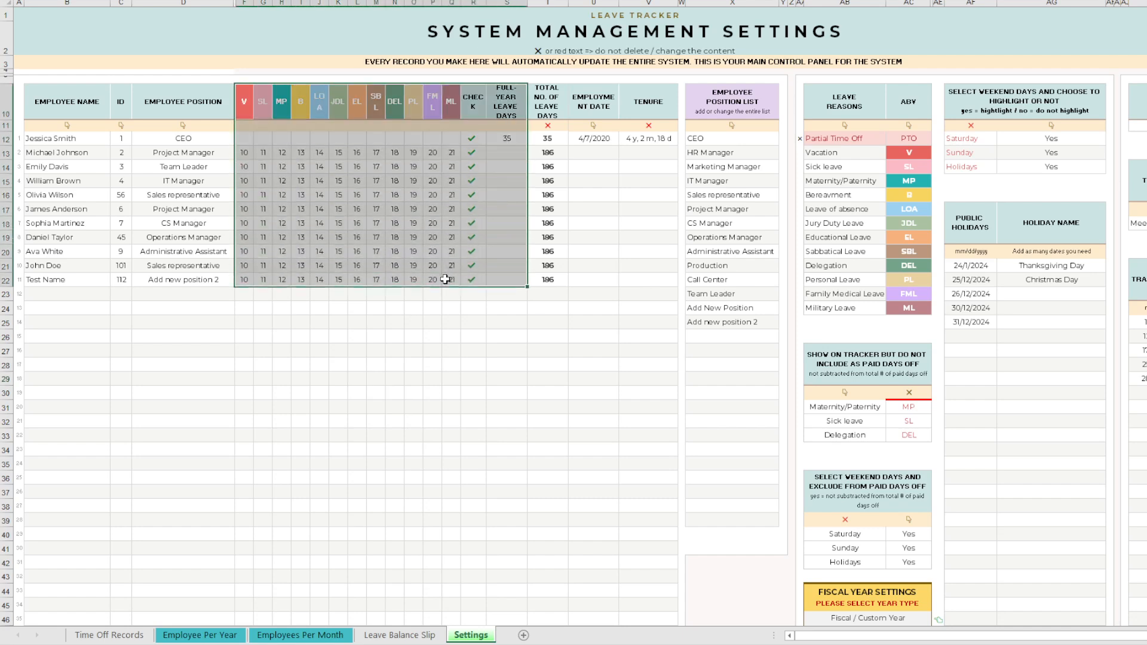
click(451, 293)
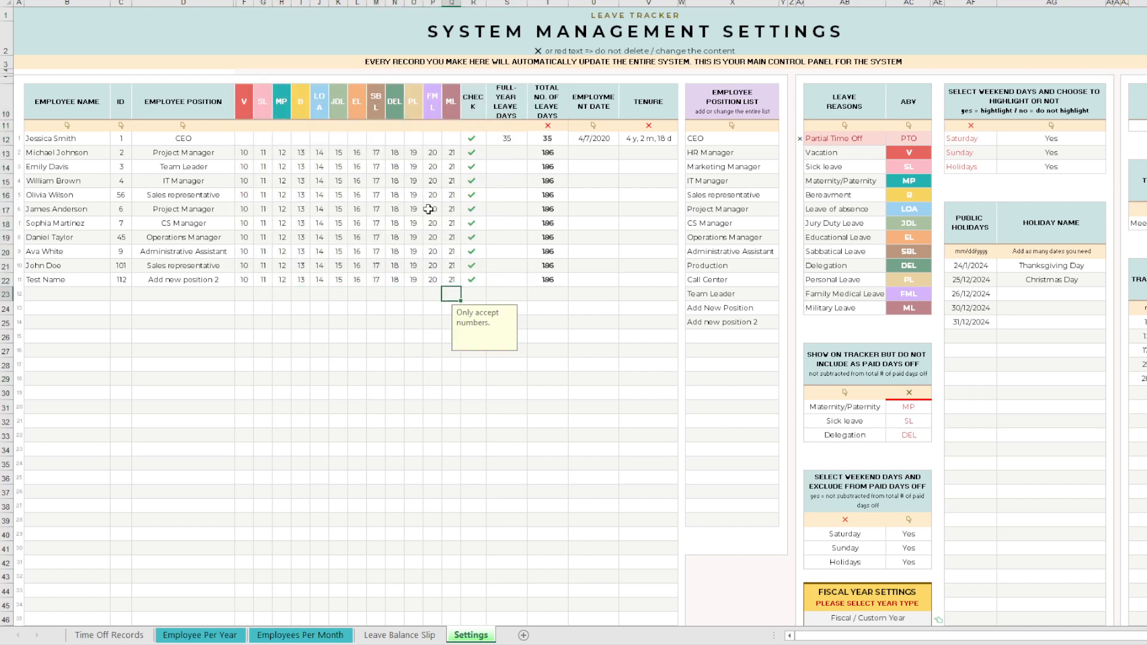
Step: Examine the per-type leave day values in rows 13 to 22 against their abbreviation headers and the leave total
drag(245, 153, 445, 286)
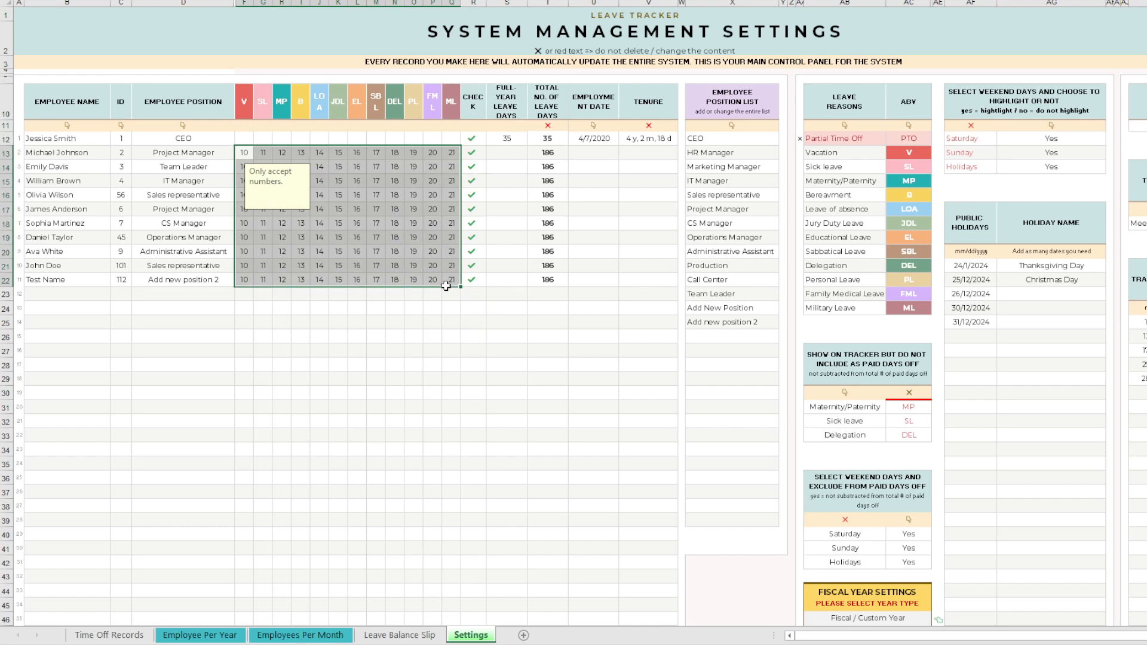
click(447, 310)
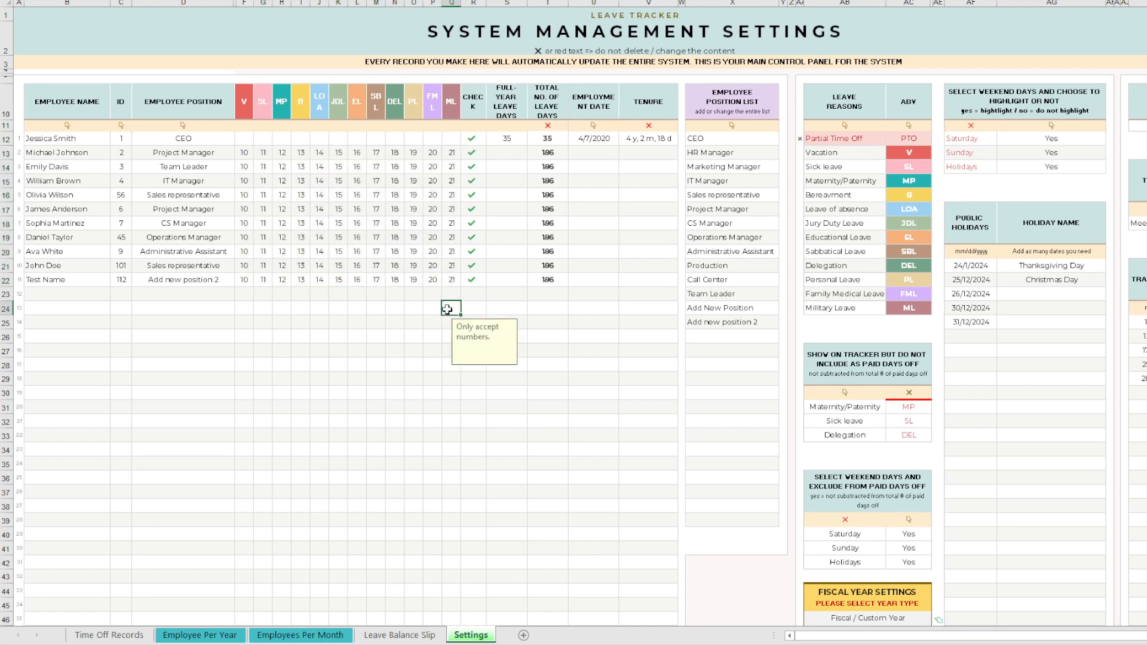
click(543, 255)
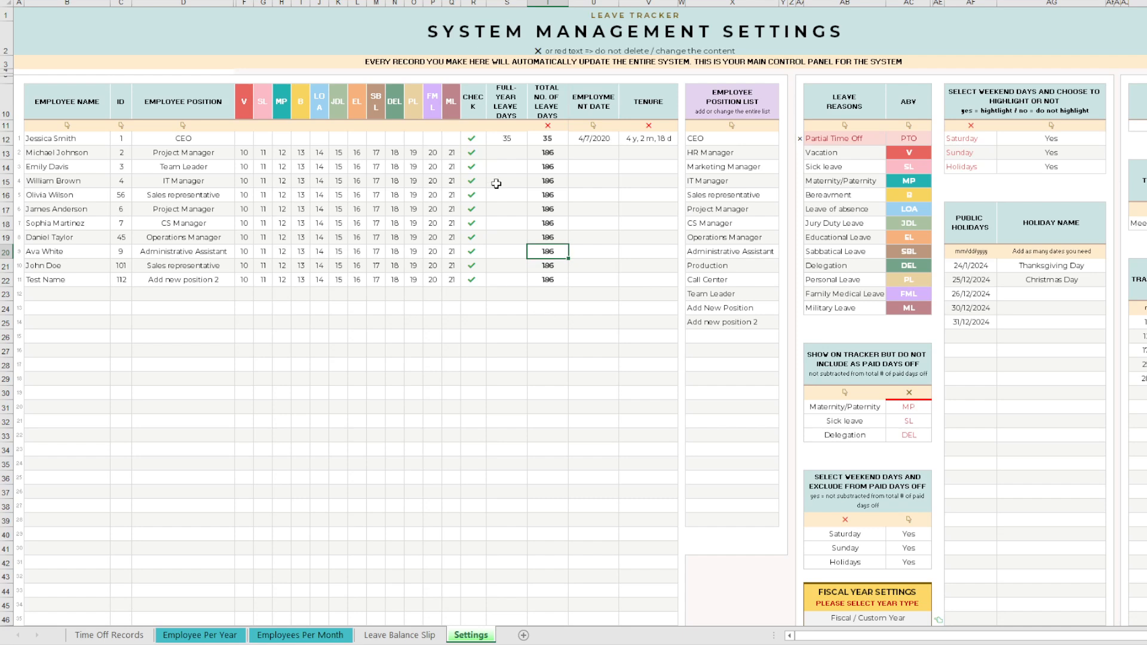
click(247, 153)
drag(266, 155, 451, 157)
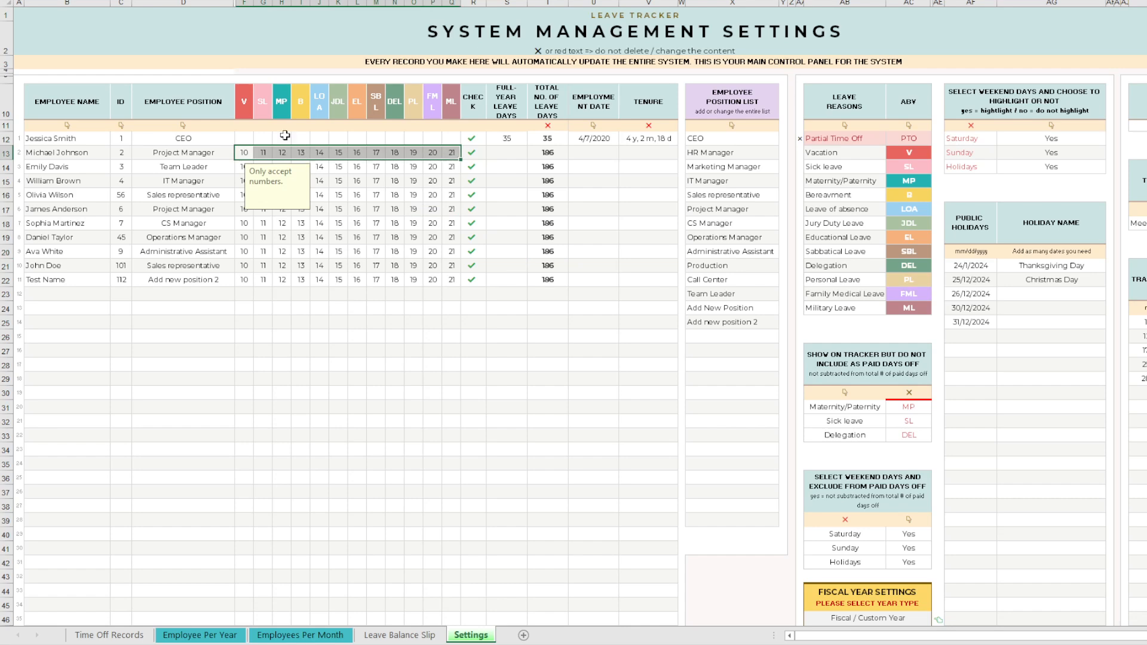
click(262, 110)
click(283, 109)
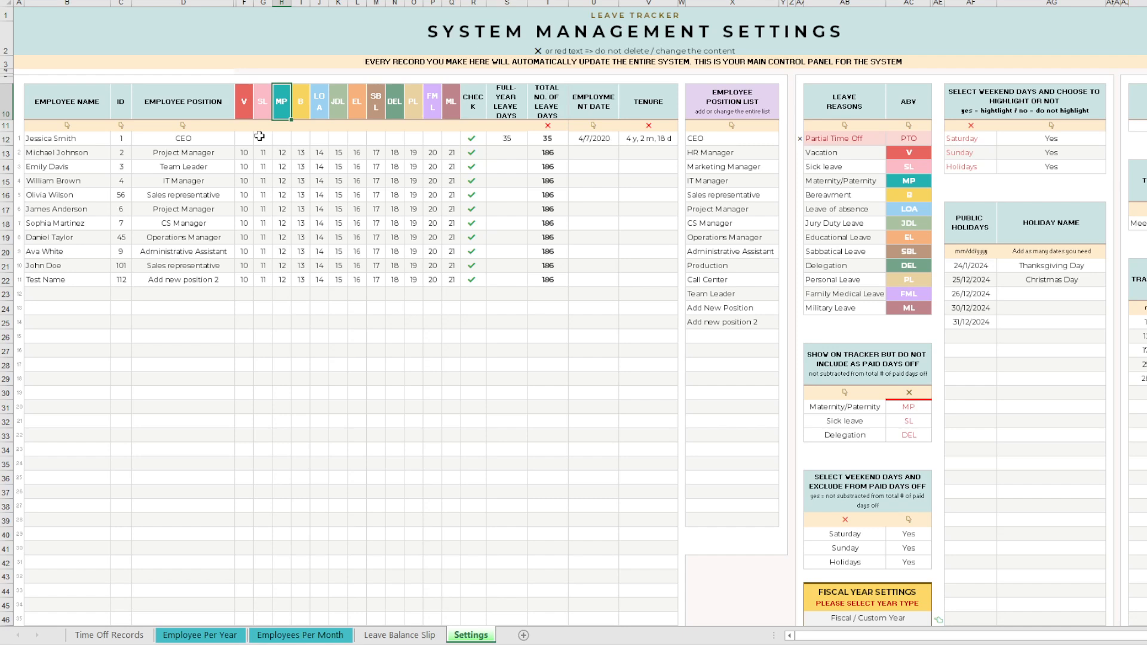
click(247, 154)
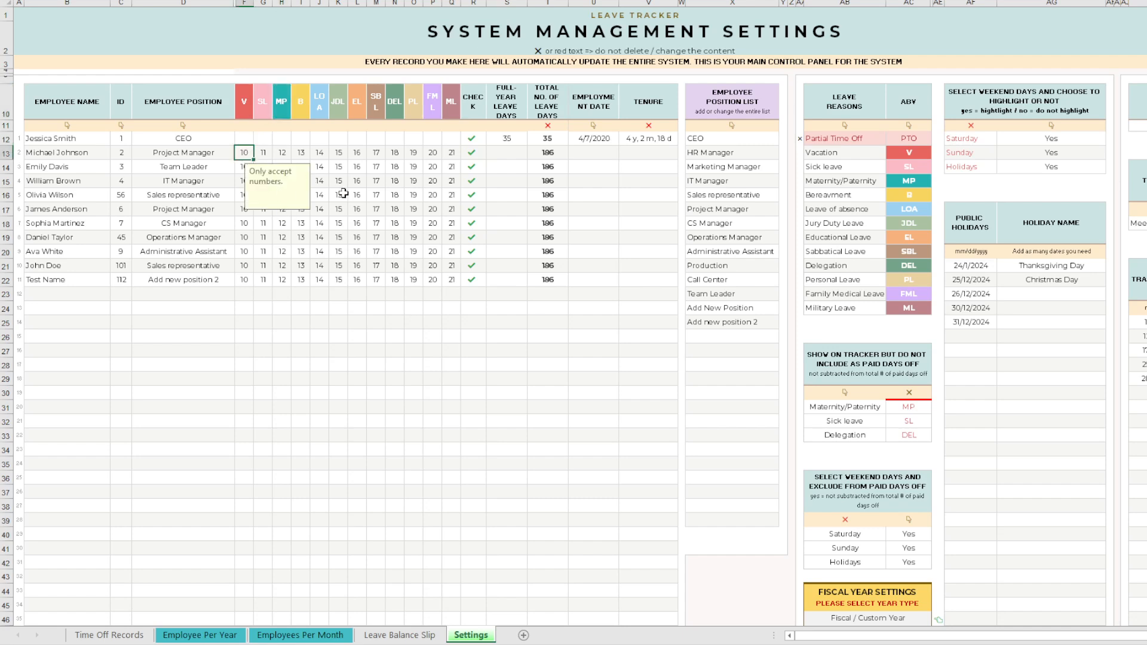
Step: Set row 13's leave days to 5 for V, 8 for SL, 1 for B and 2 for LOA
text(5)
click(268, 153)
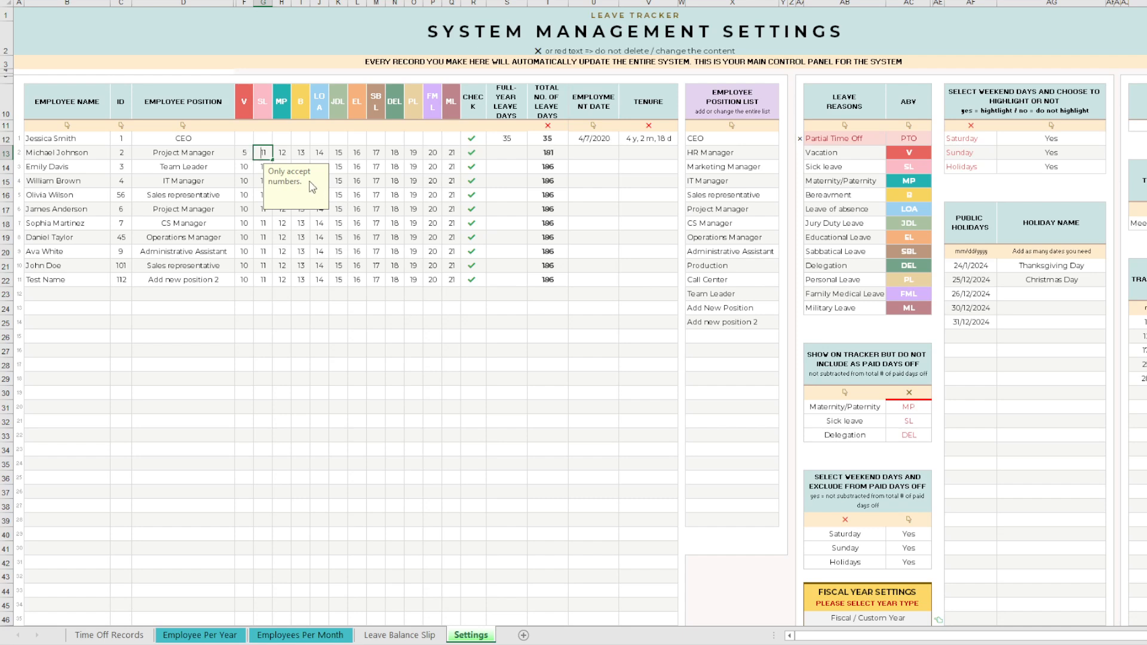
text(8)
click(285, 154)
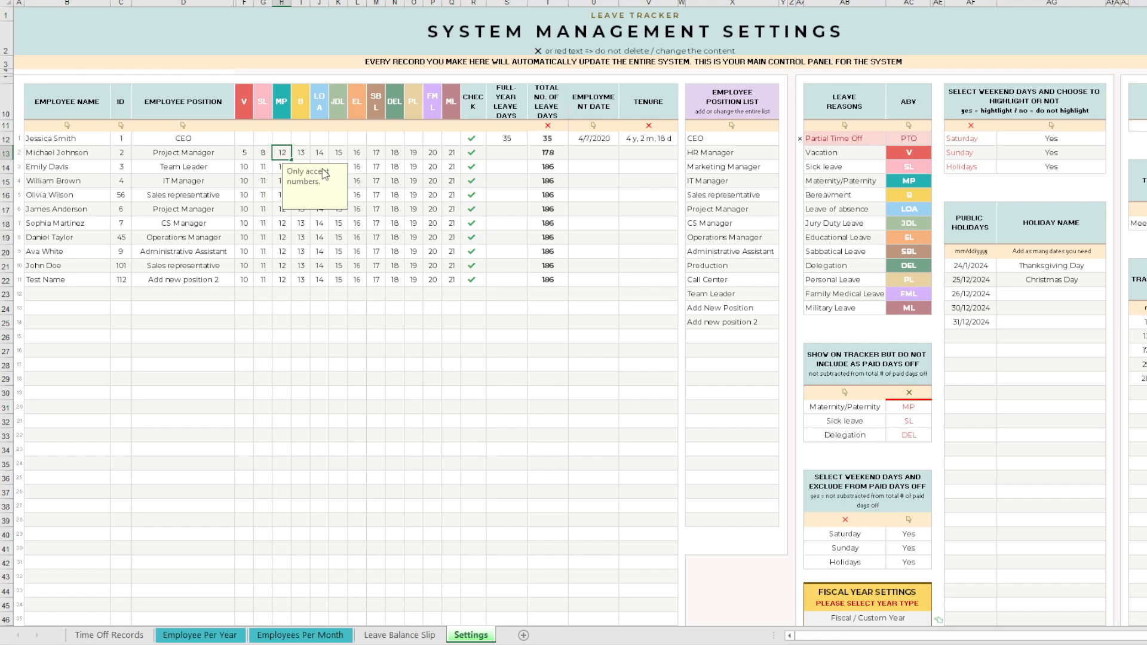
click(306, 155)
text(1)
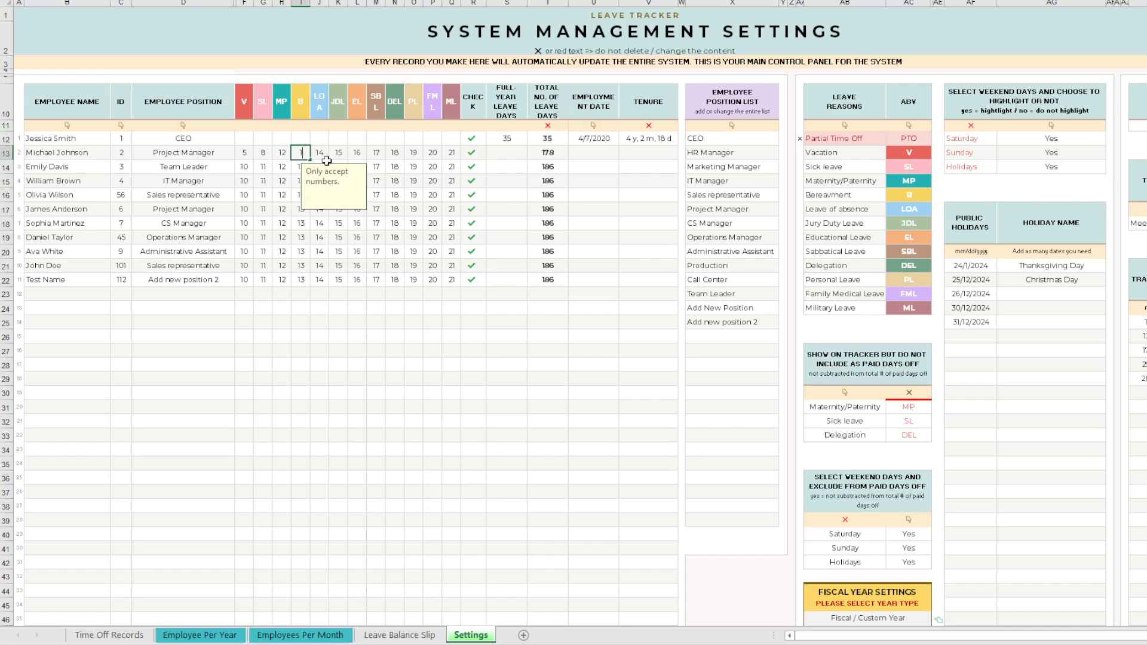
click(323, 154)
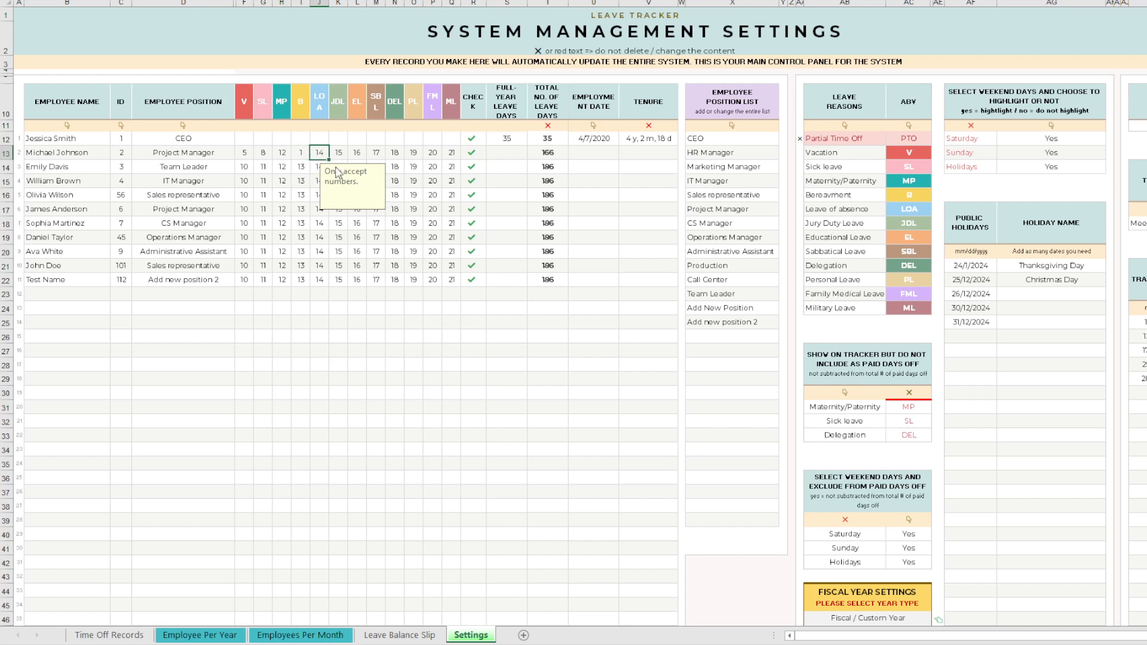
text(2)
click(298, 207)
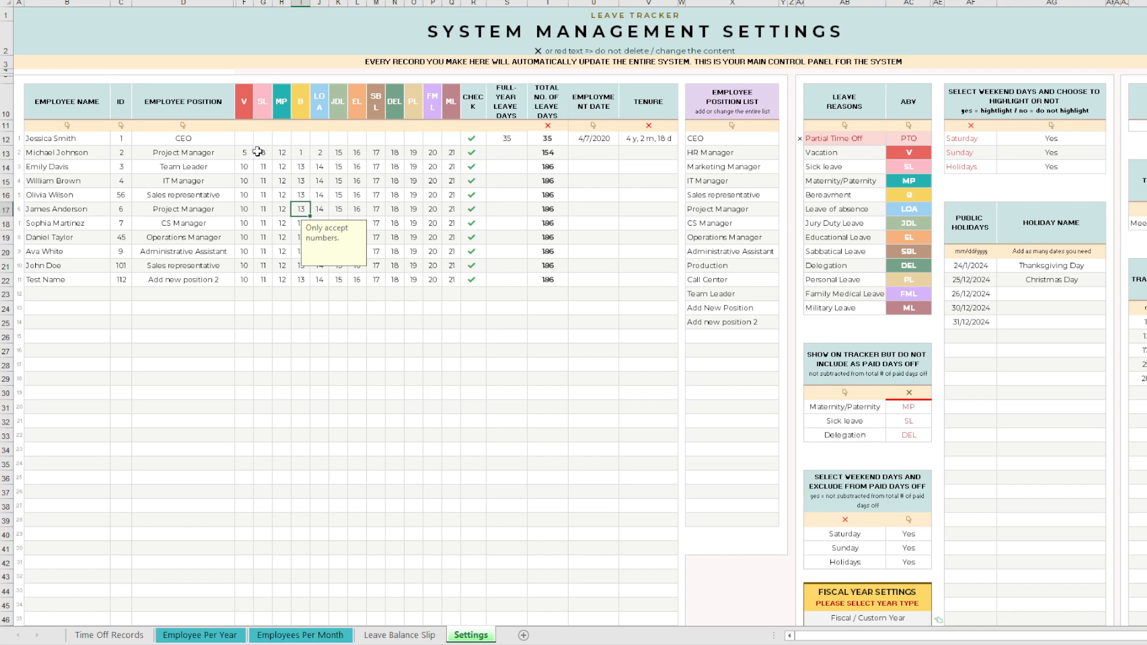
Step: Clear all per-type leave day values from V through ML in row 13
drag(244, 152, 463, 157)
click(440, 158)
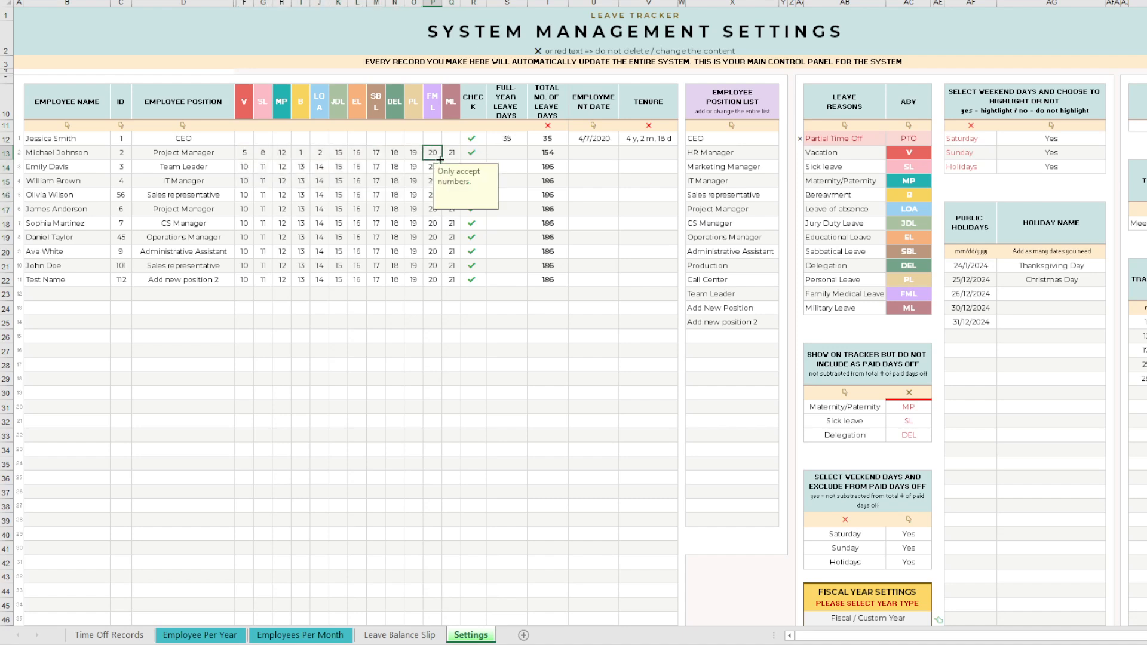
click(393, 168)
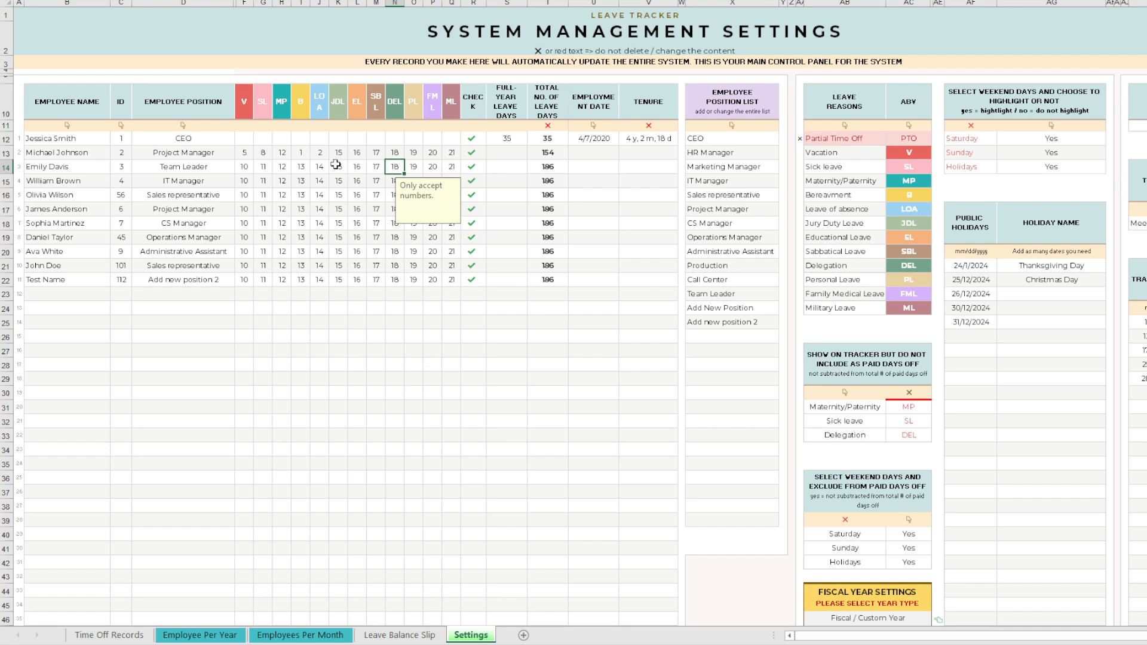
drag(246, 154, 456, 158)
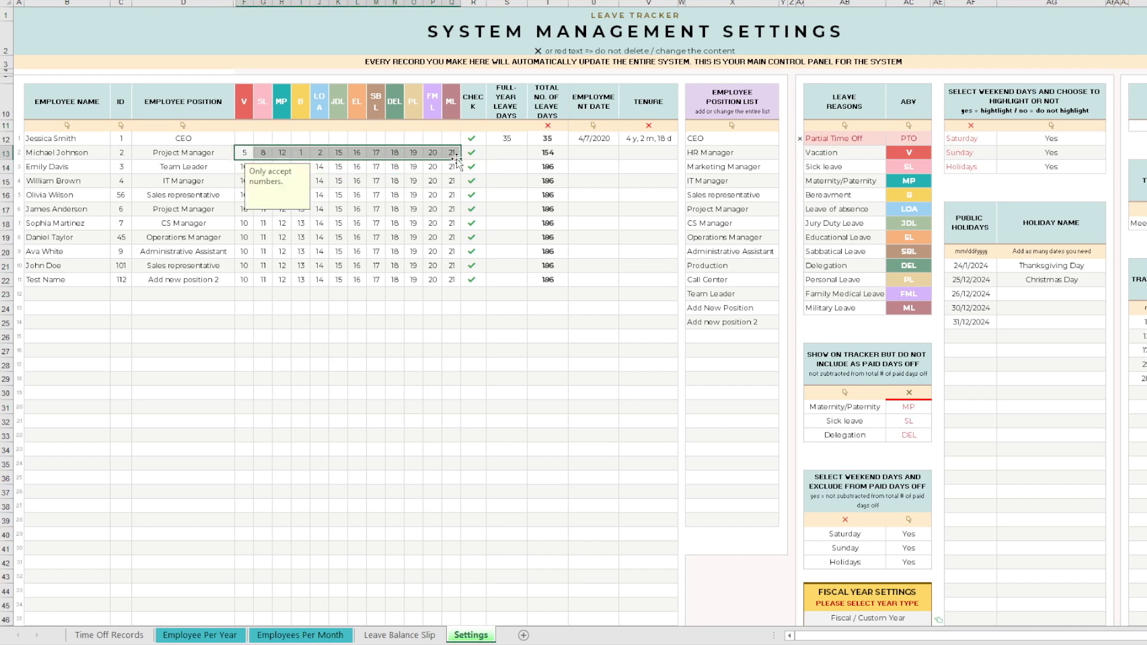
key(Delete)
Step: Set the full-year leave days in row 13 to 42
click(504, 156)
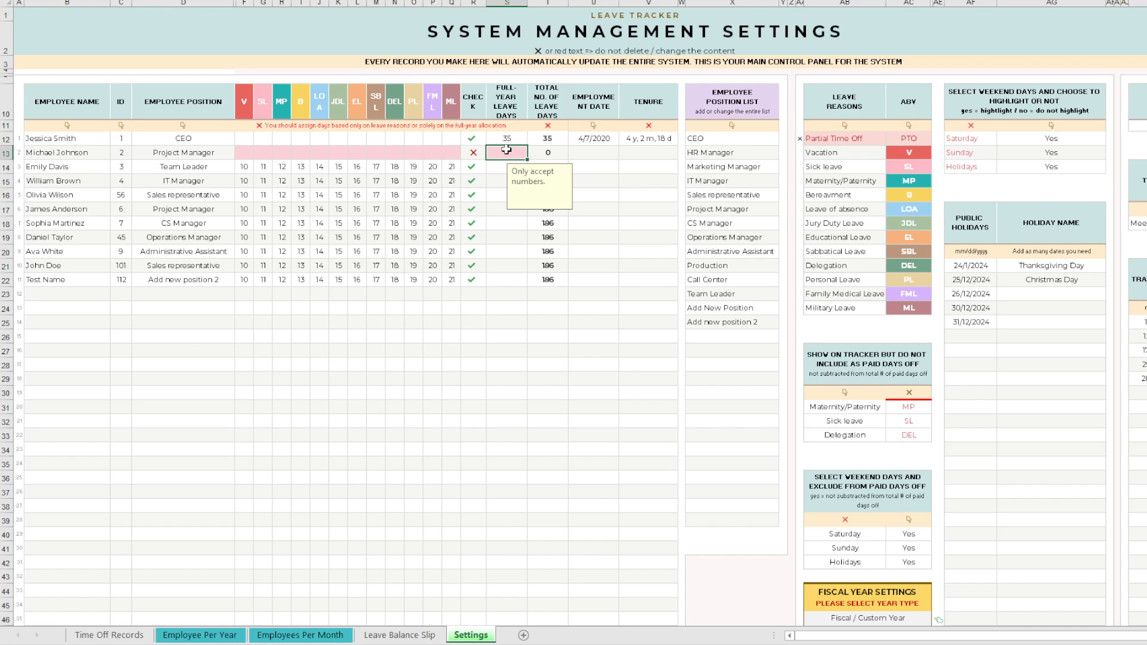
text(42)
click(508, 235)
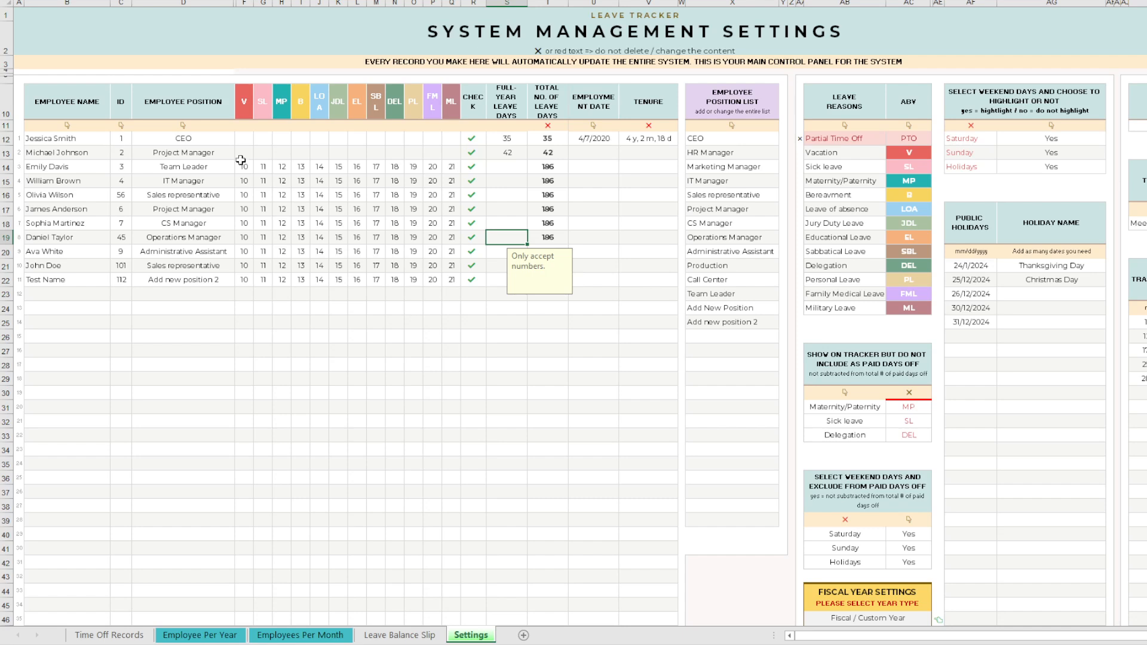
Step: Compare row 13's full-year leave days with its per-type leave cells from V through ML
click(519, 153)
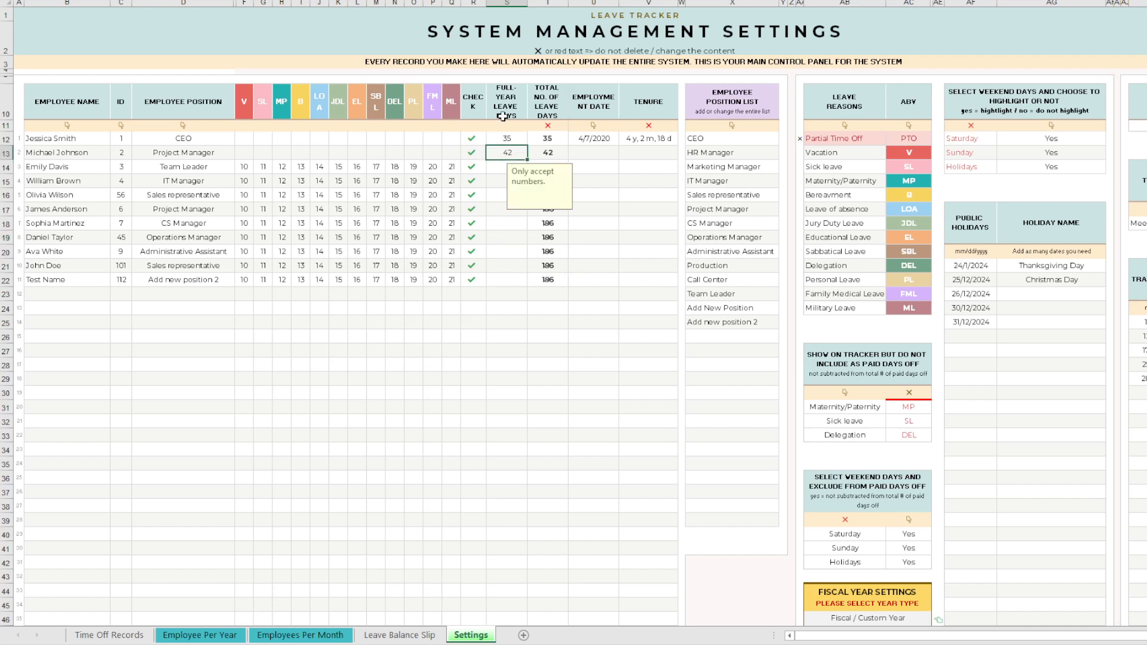
drag(248, 153, 449, 157)
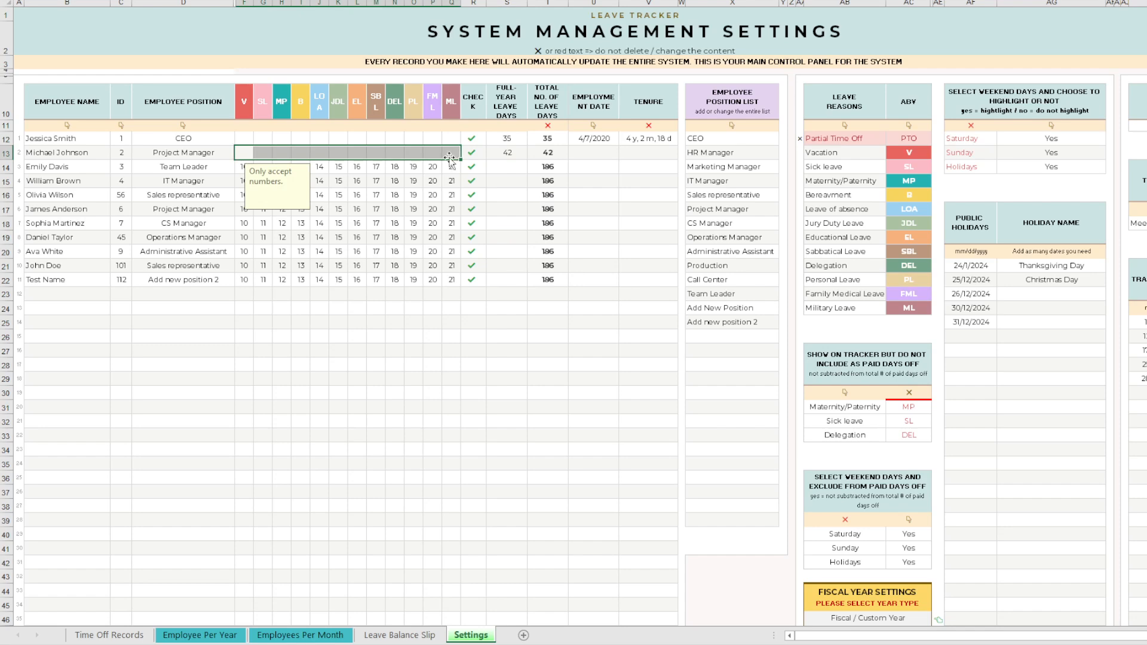
click(496, 157)
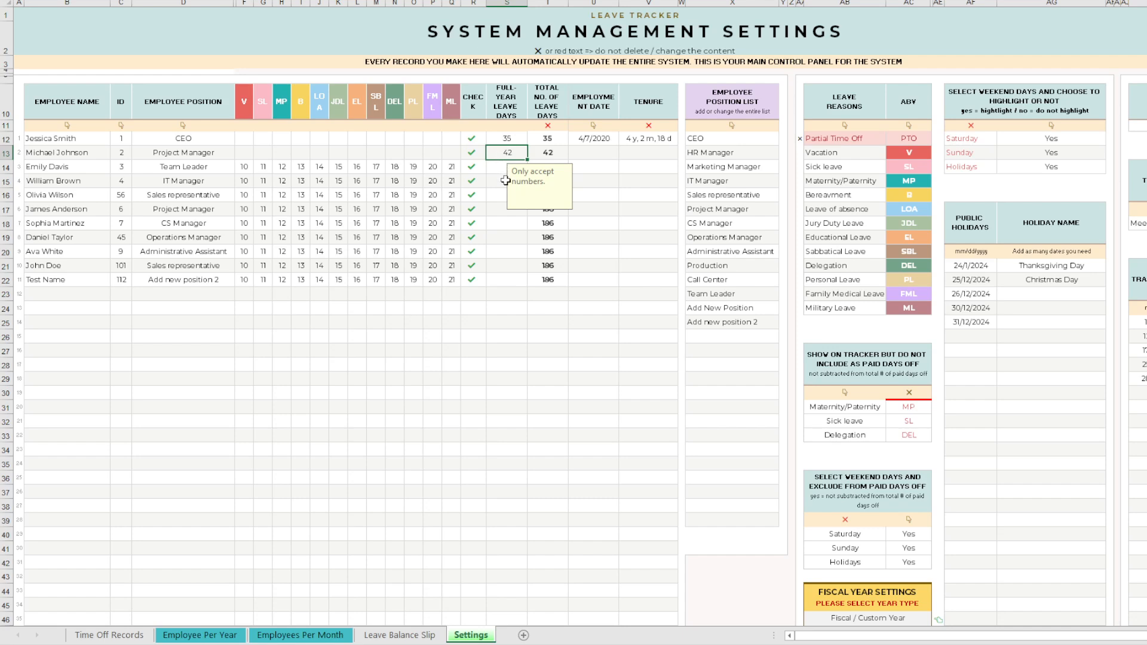
click(505, 180)
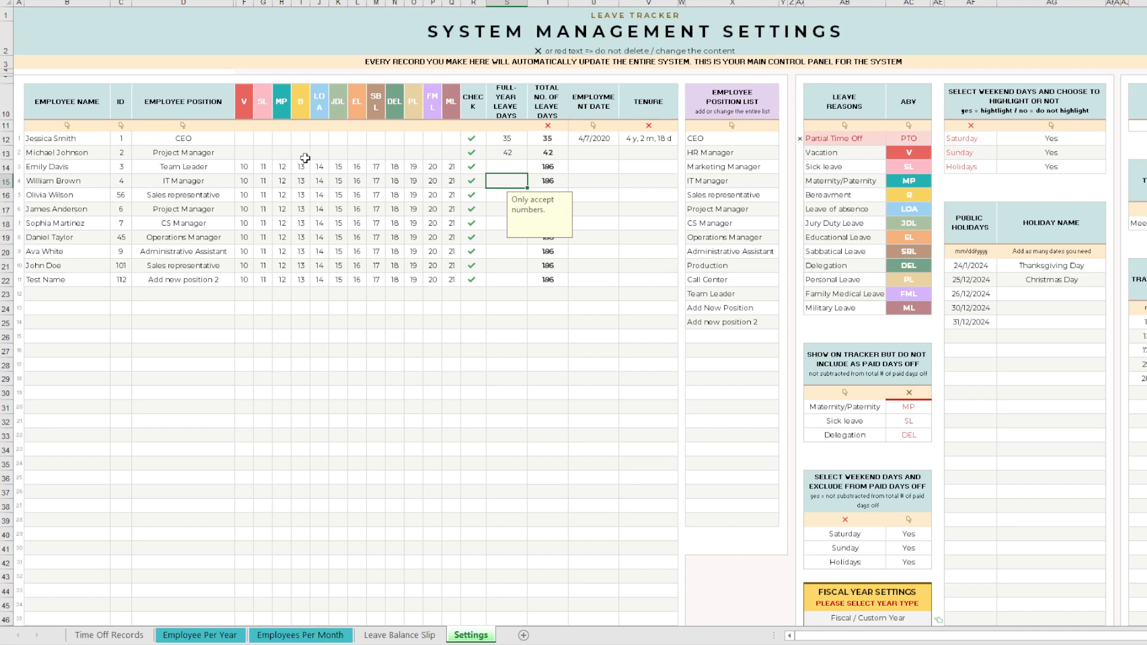
click(247, 157)
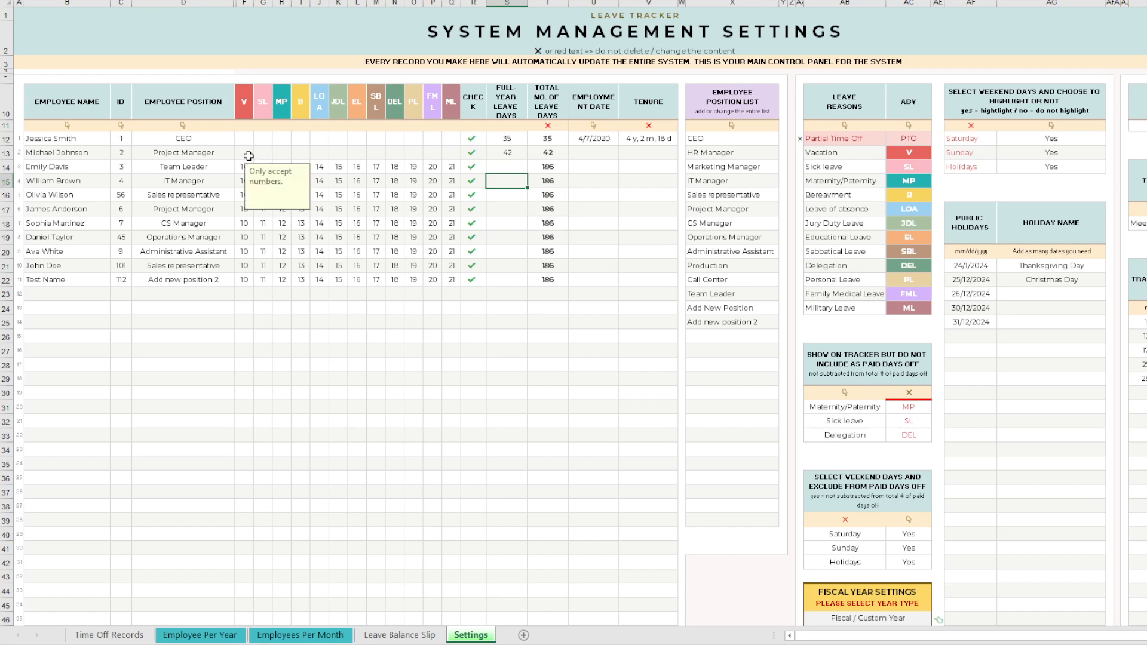
click(436, 155)
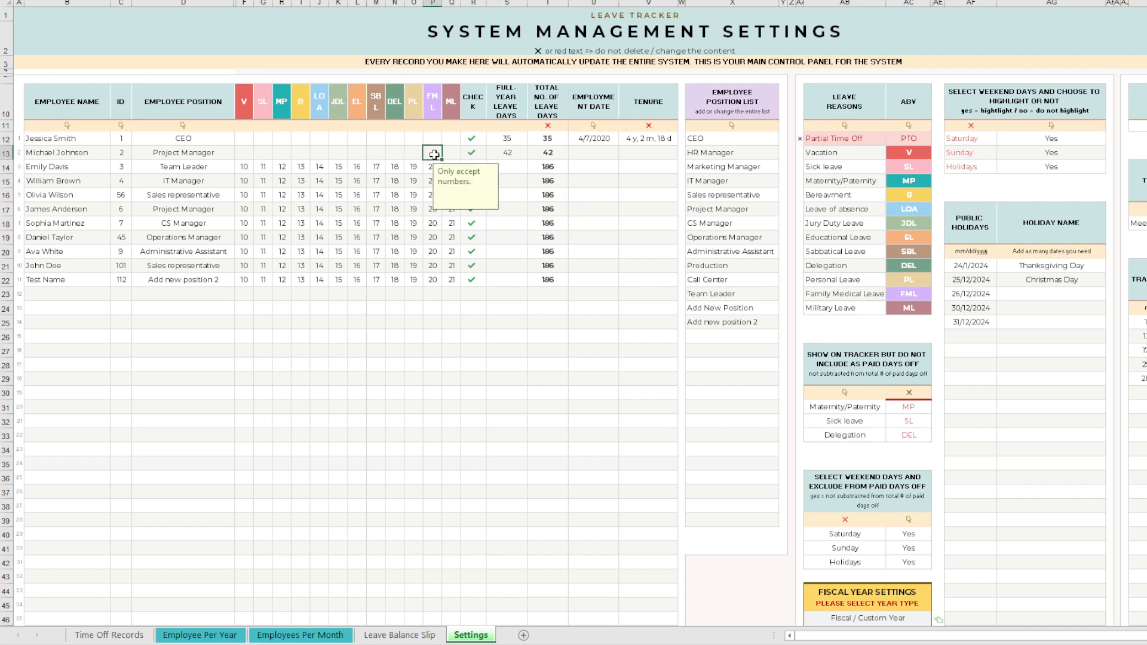
click(511, 154)
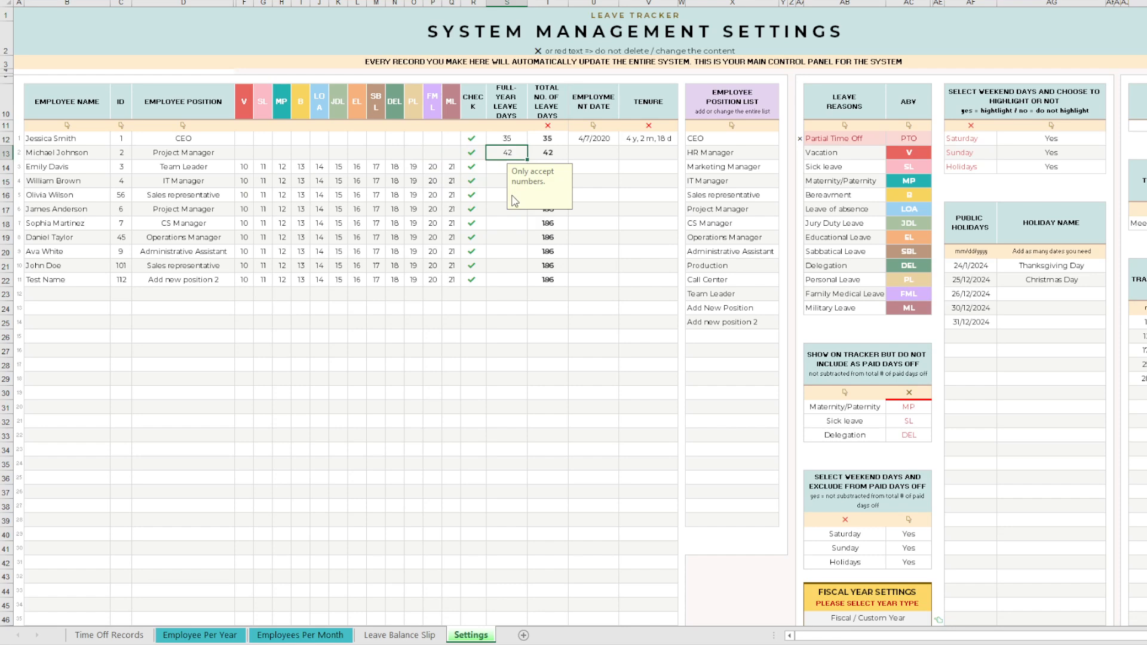
click(510, 225)
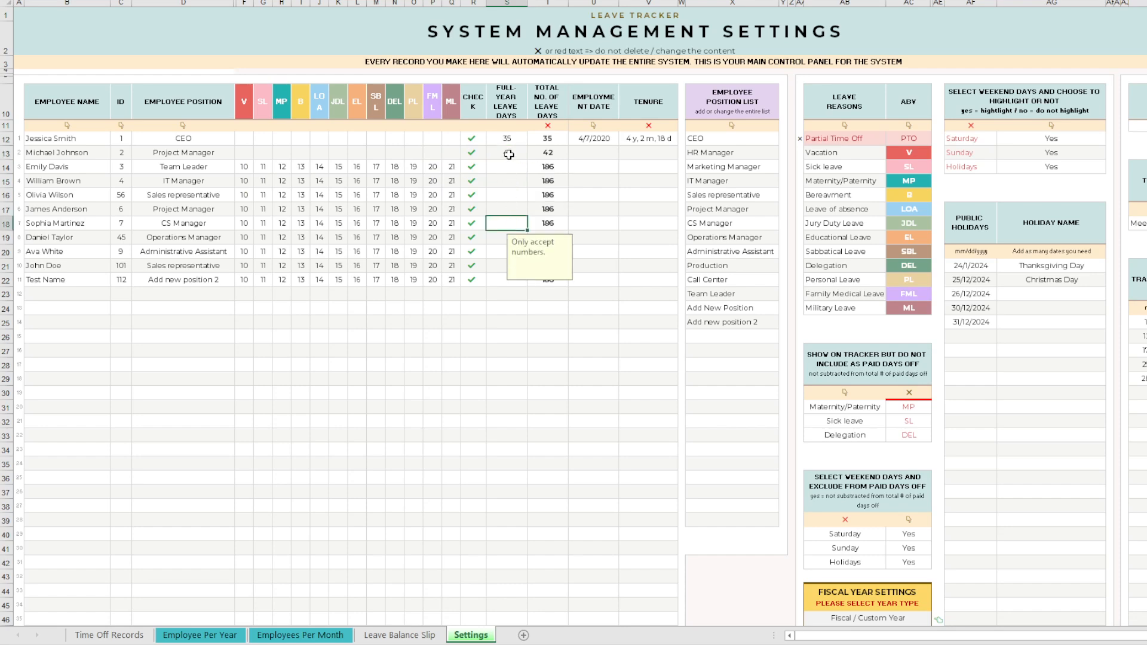
Step: Clear the full-year leave days in row 13 and inspect the row's highlighted allocation cells
click(509, 155)
key(Delete)
click(505, 212)
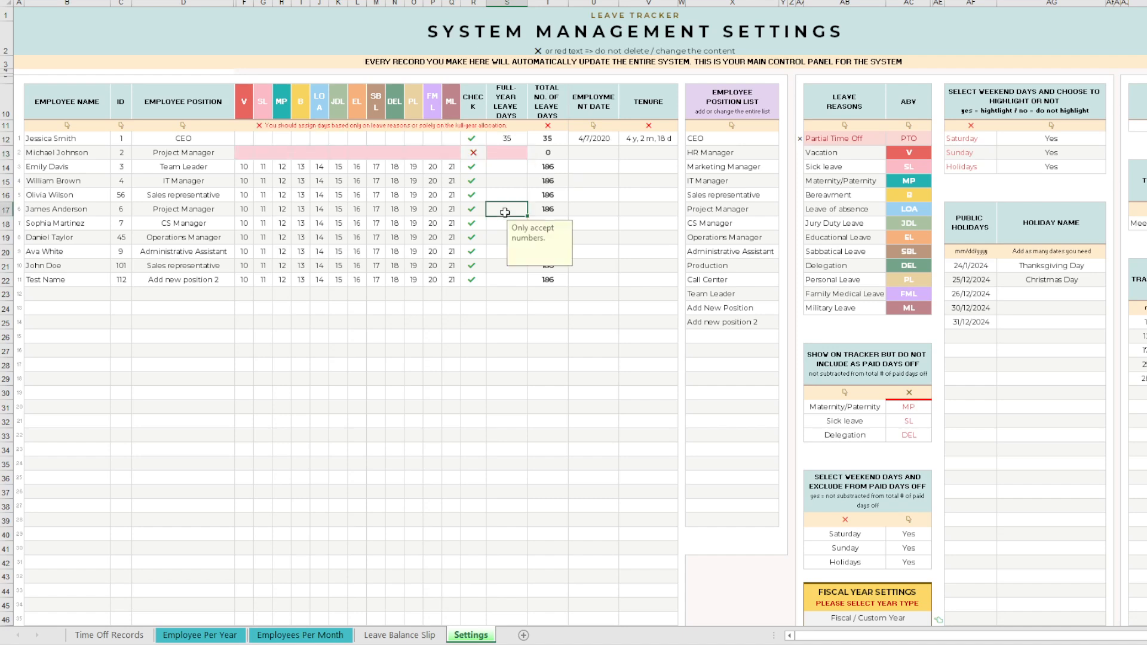
click(401, 155)
click(501, 156)
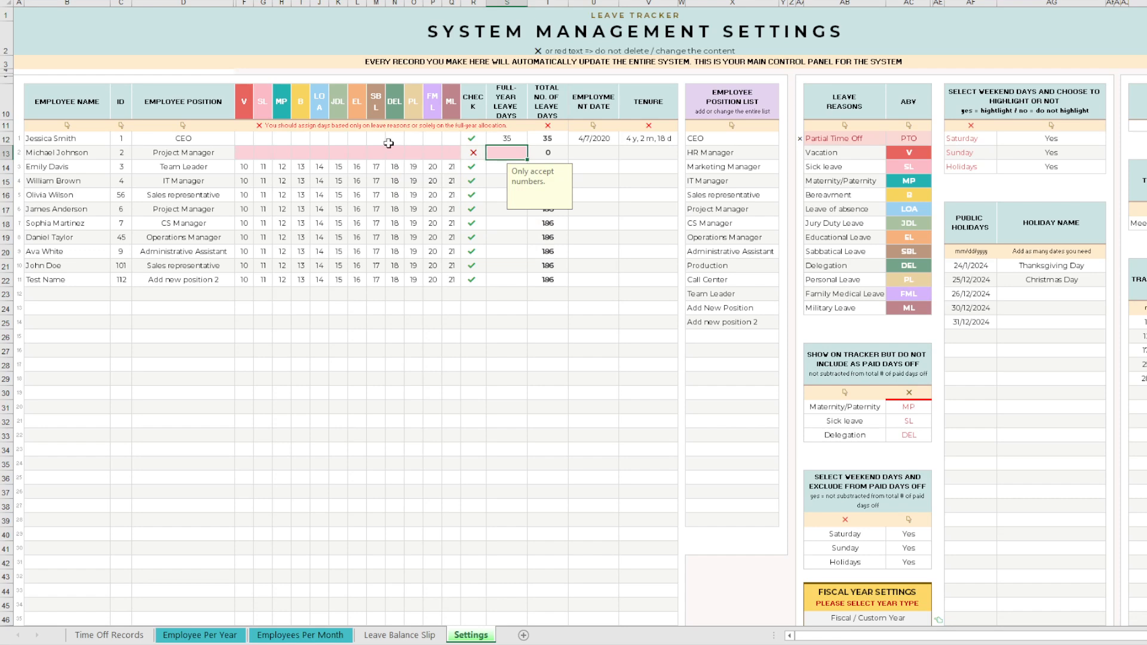
drag(454, 150, 245, 152)
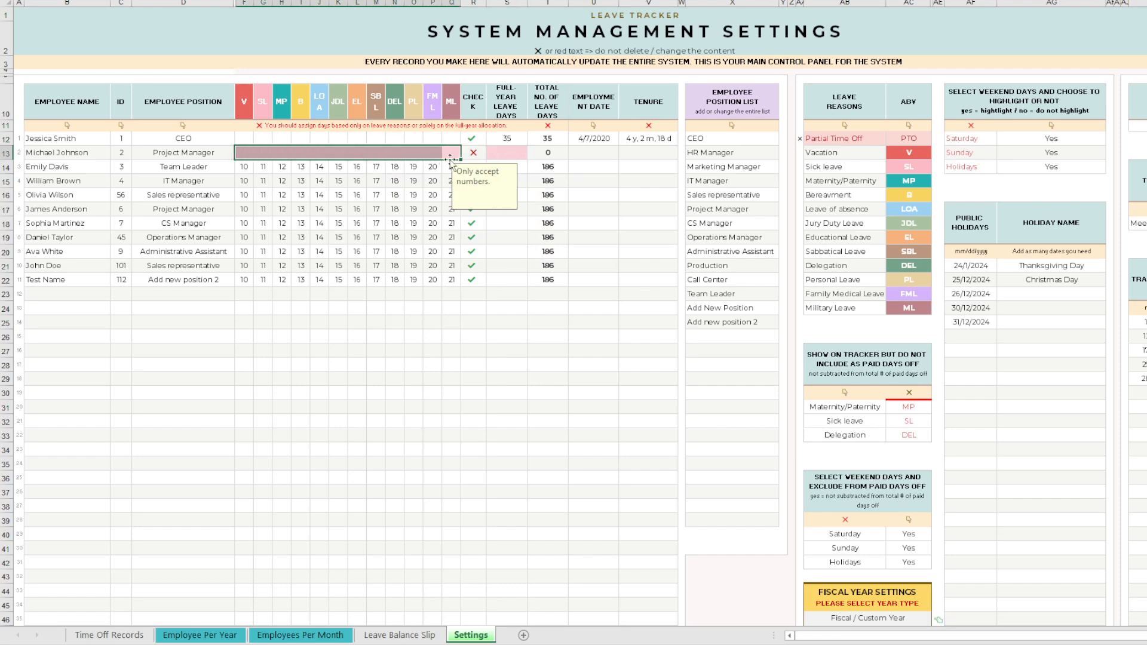
click(502, 154)
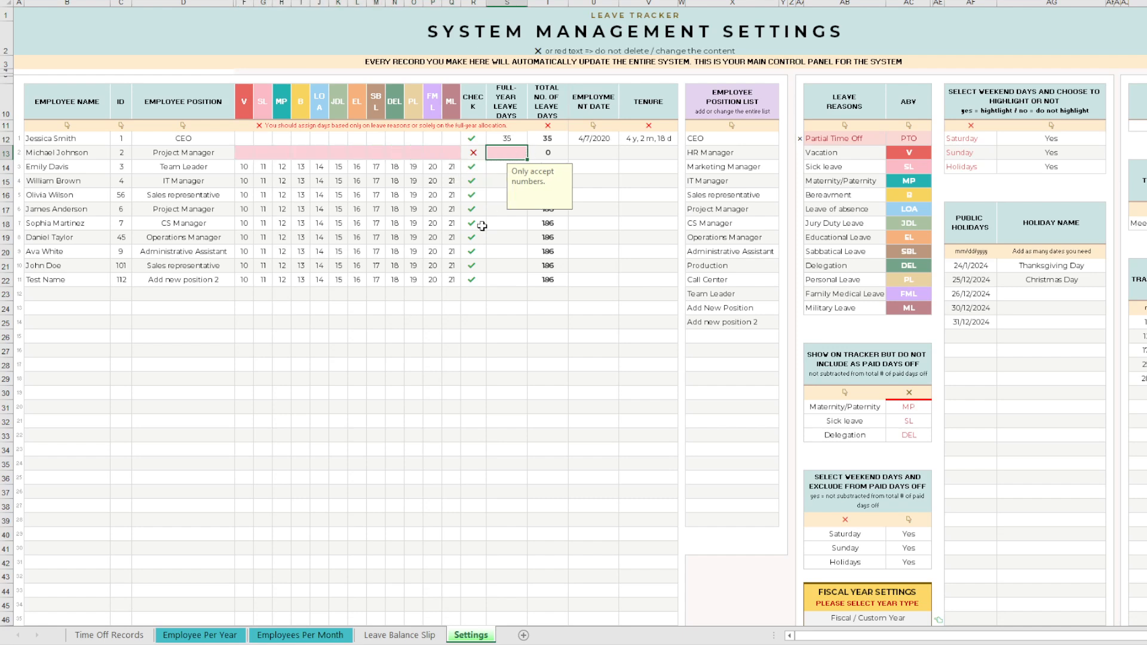
Step: Set the DEL leave days in row 13 to 25
click(393, 156)
text(25)
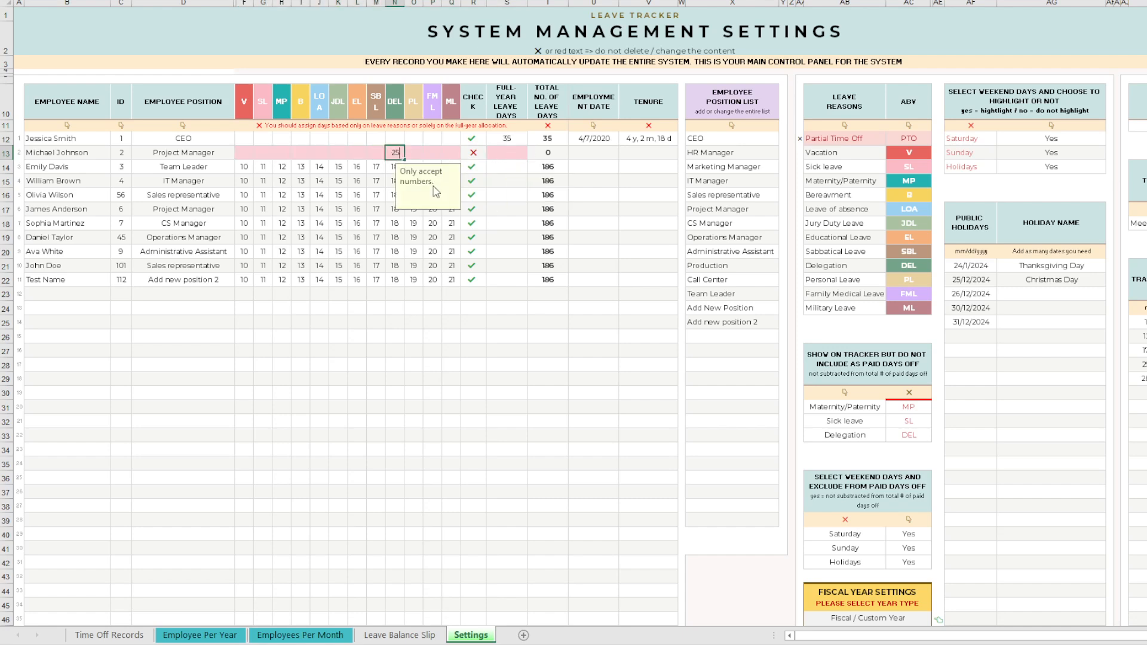
click(357, 195)
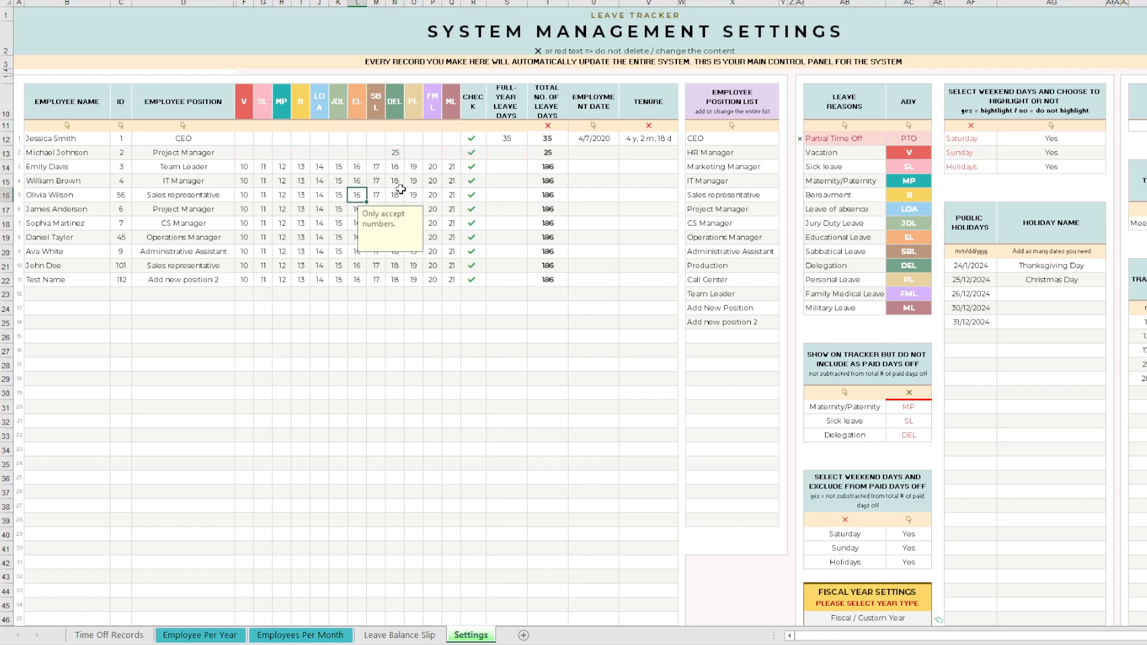
Step: Clear the DEL value in row 13 and set that row's full-year leave days to 25
click(399, 157)
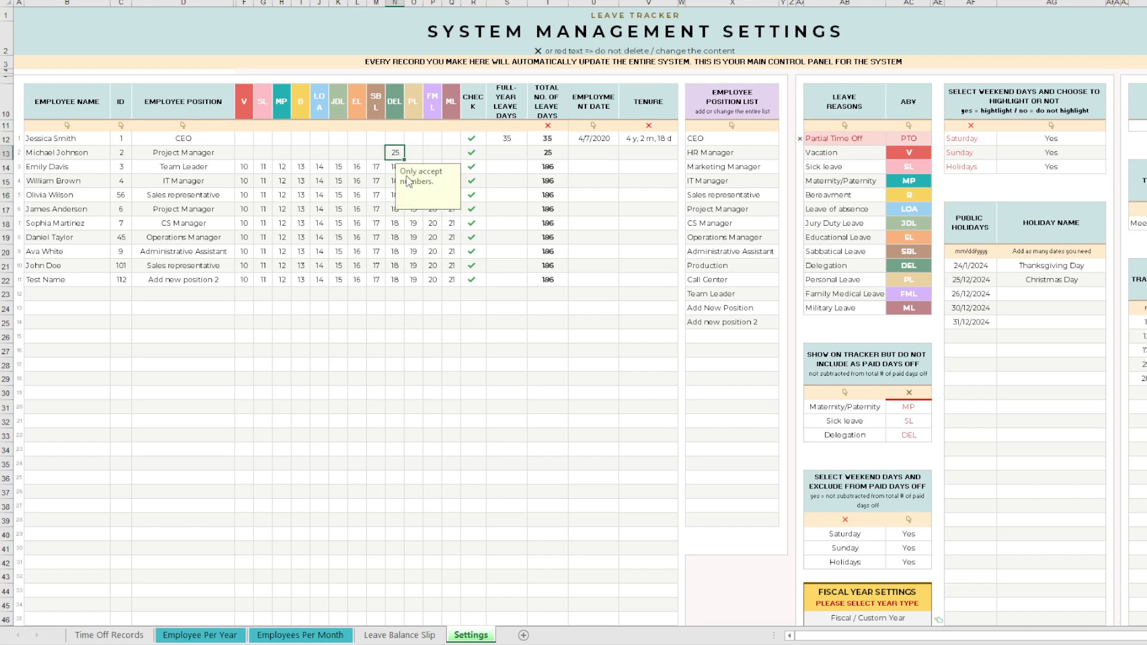
key(Delete)
click(505, 154)
click(505, 154)
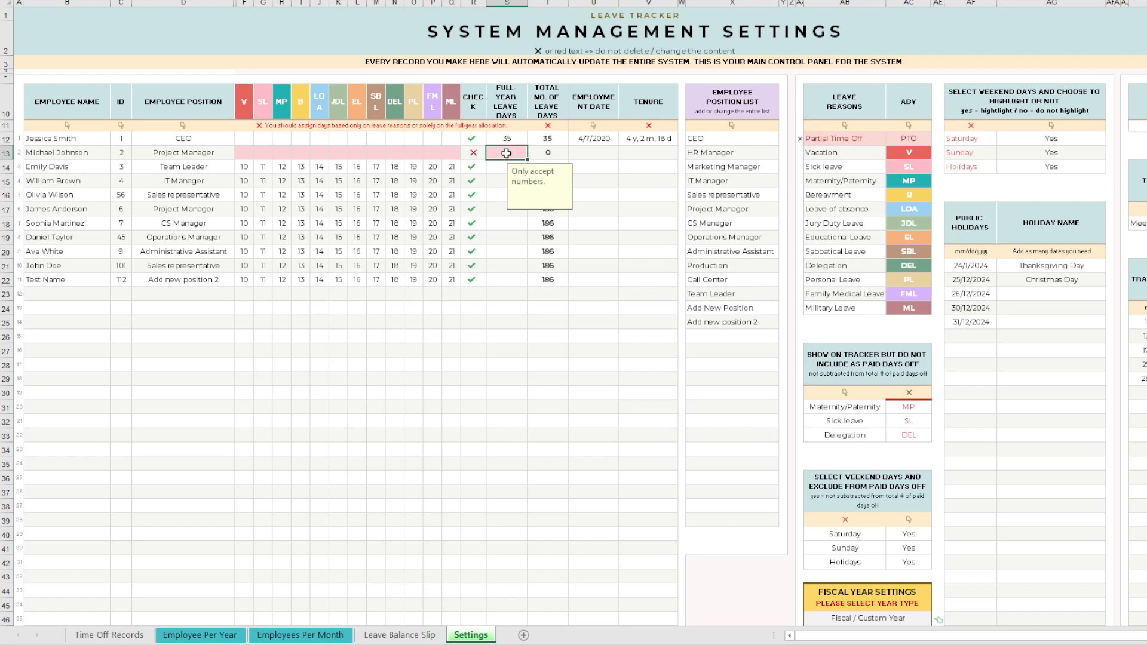
text(25)
click(504, 183)
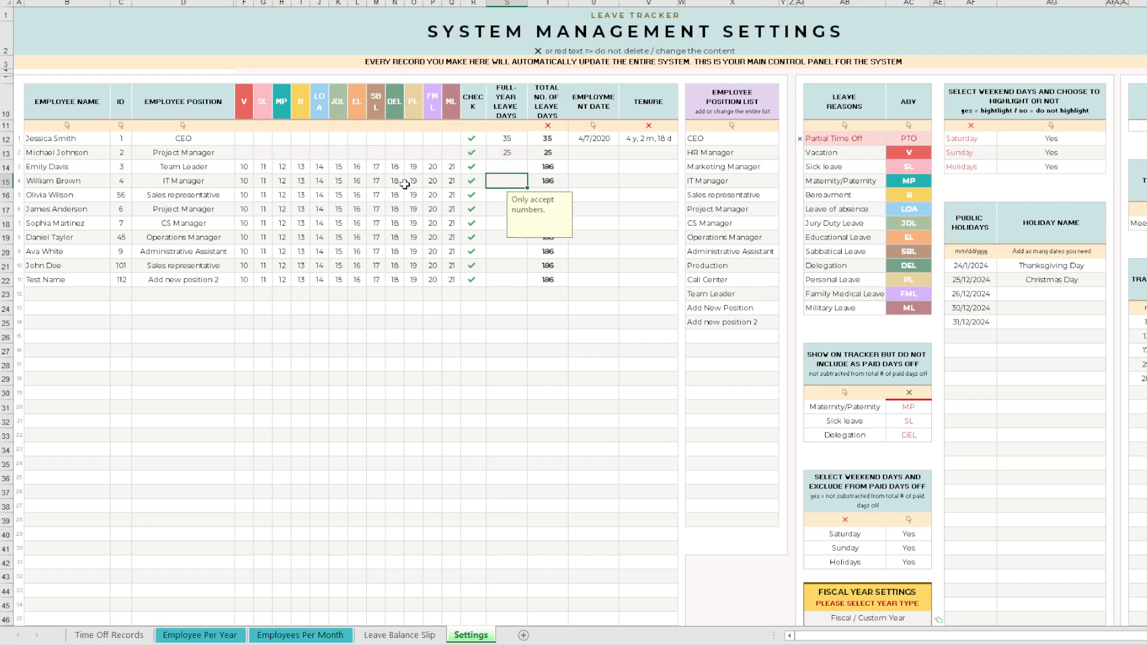
Step: Review the allocations in rows 12 and 13, and check the unused leave days by reason on the Employee Per Year sheet
click(96, 150)
drag(243, 138, 504, 167)
click(395, 207)
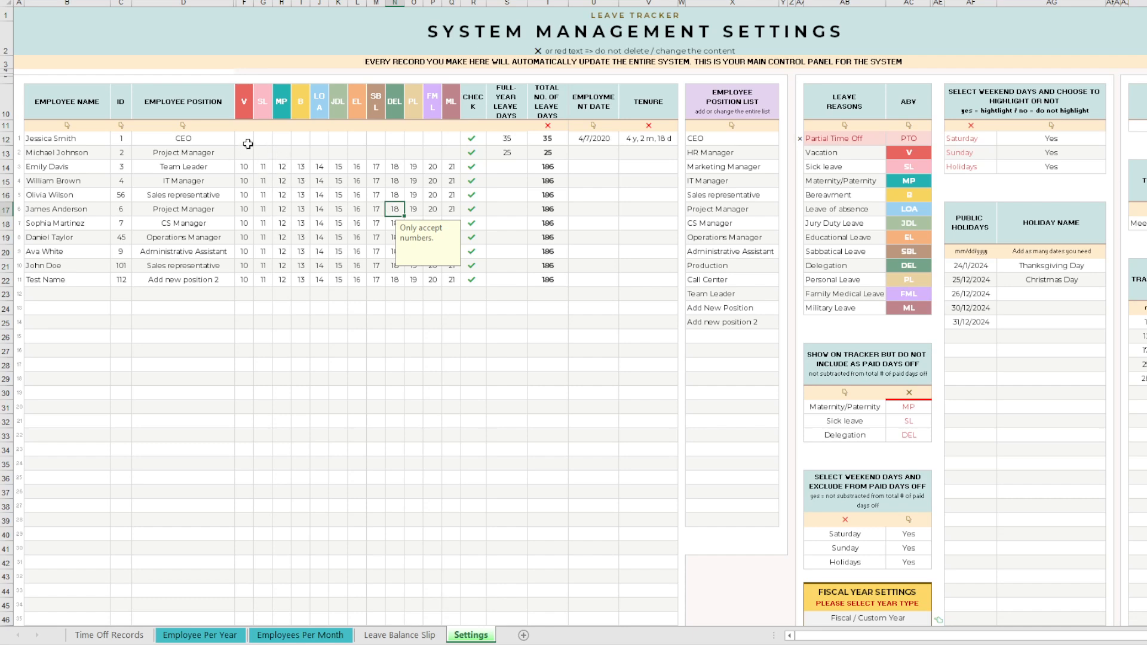
drag(248, 144, 506, 139)
click(203, 635)
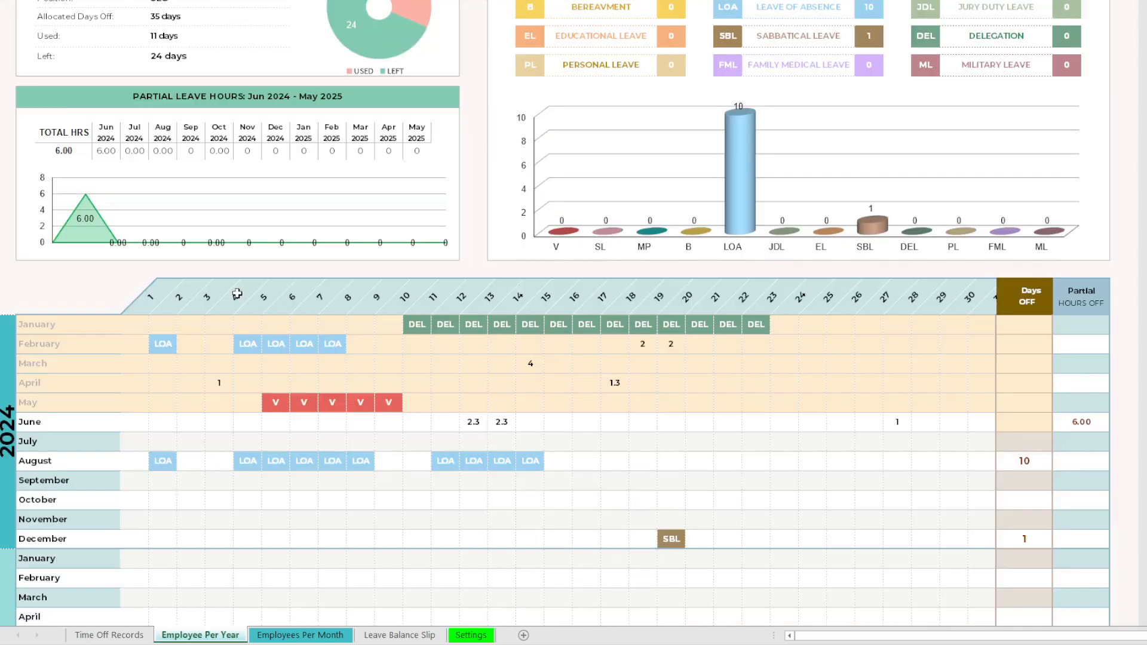
scroll(238, 294, up, 3)
drag(389, 56, 698, 55)
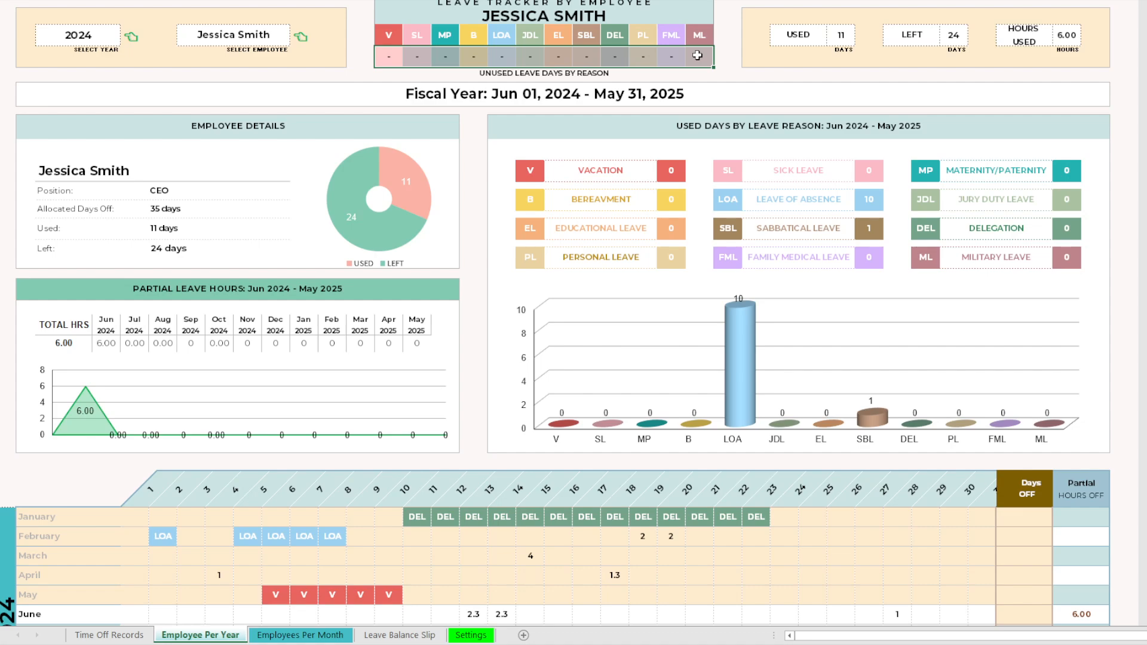
Step: Return to the Settings sheet and compare row 12's full-year leave days with row 14's per-type values
click(481, 640)
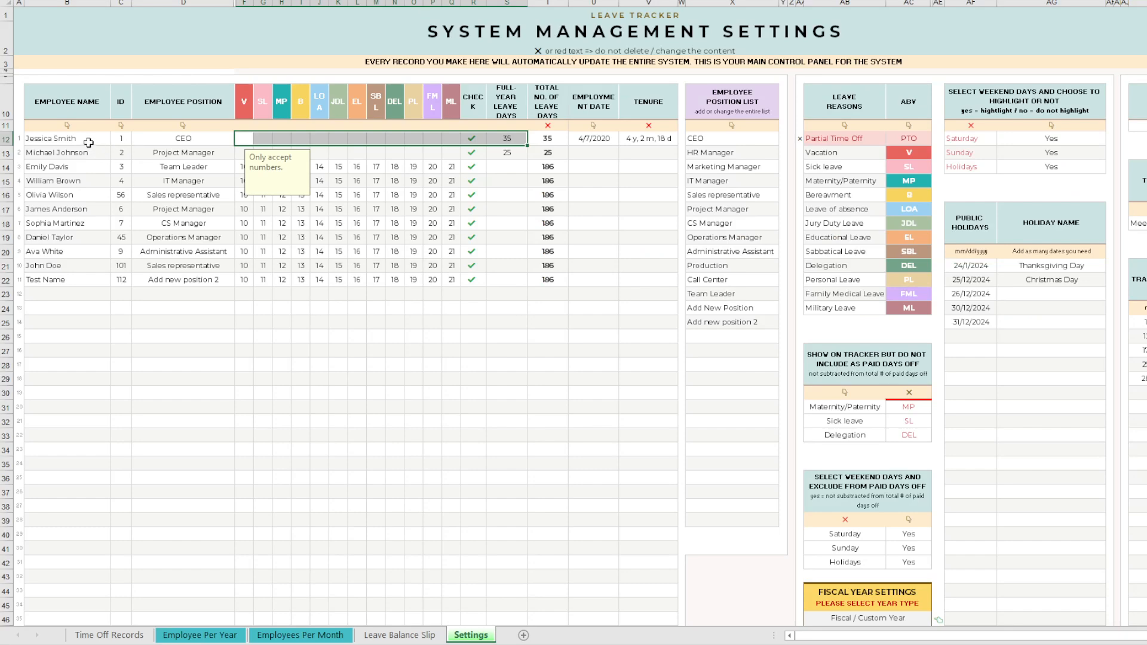
click(505, 143)
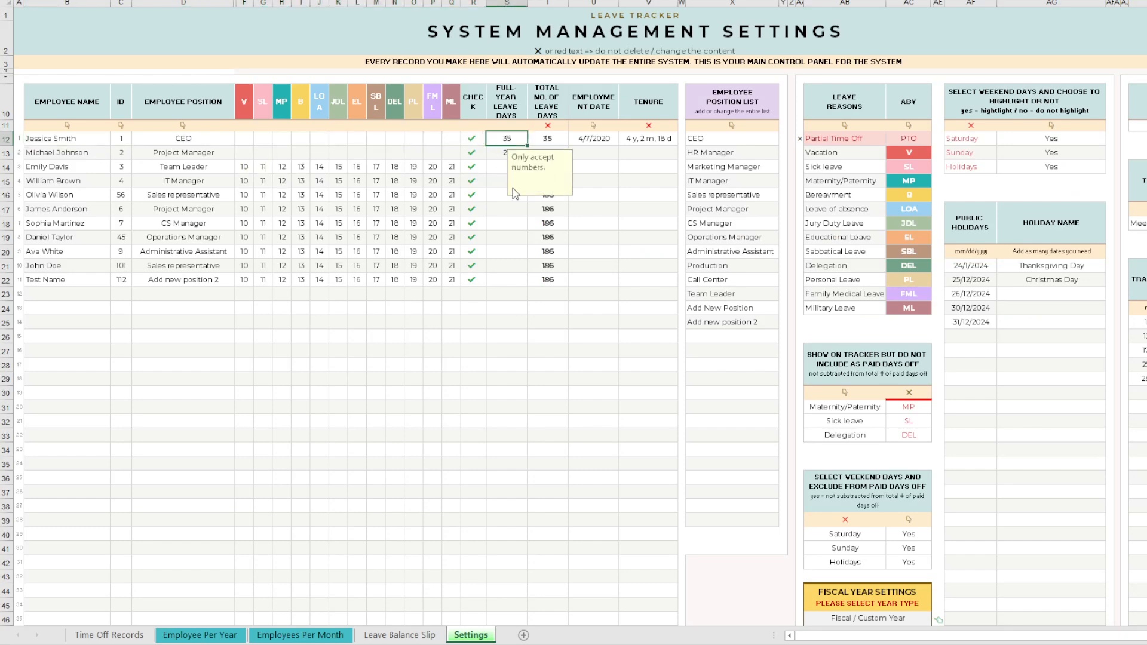
drag(251, 168, 452, 175)
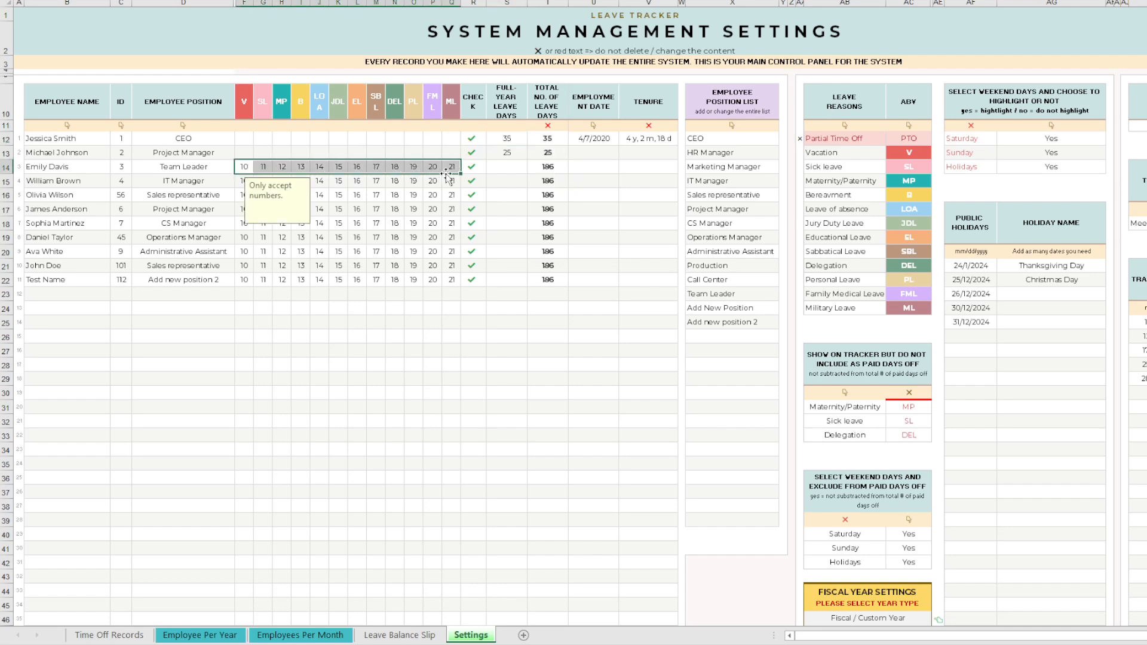
Step: On the Employee Per Year sheet, select the Team Leader listed in row 14 of Settings as the employee
click(199, 635)
click(295, 39)
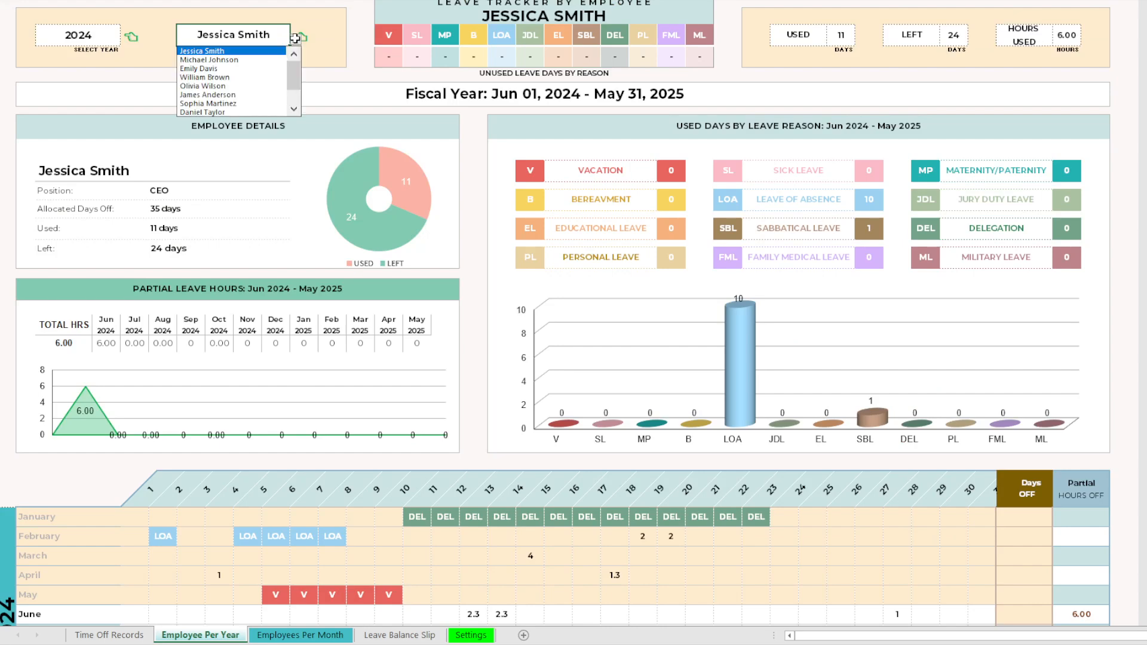
click(200, 68)
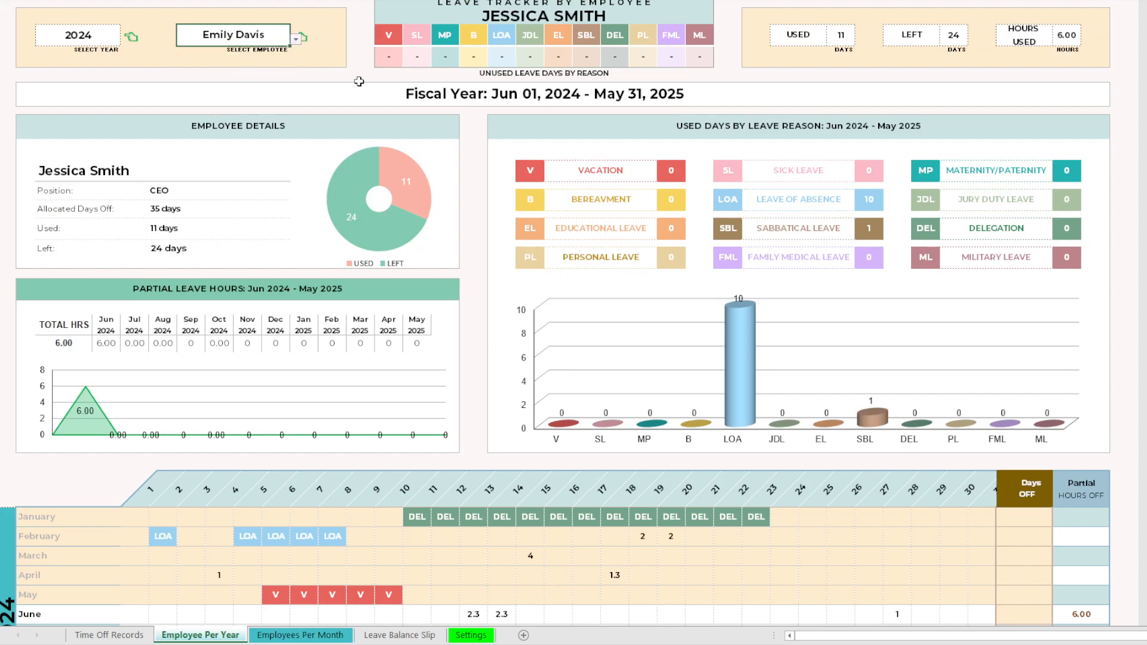
Step: Examine the selected Team Leader's unused leave days by reason, starting with V, SL and MP, and the yearly calendar on the Employee Per Year sheet
drag(389, 61, 689, 61)
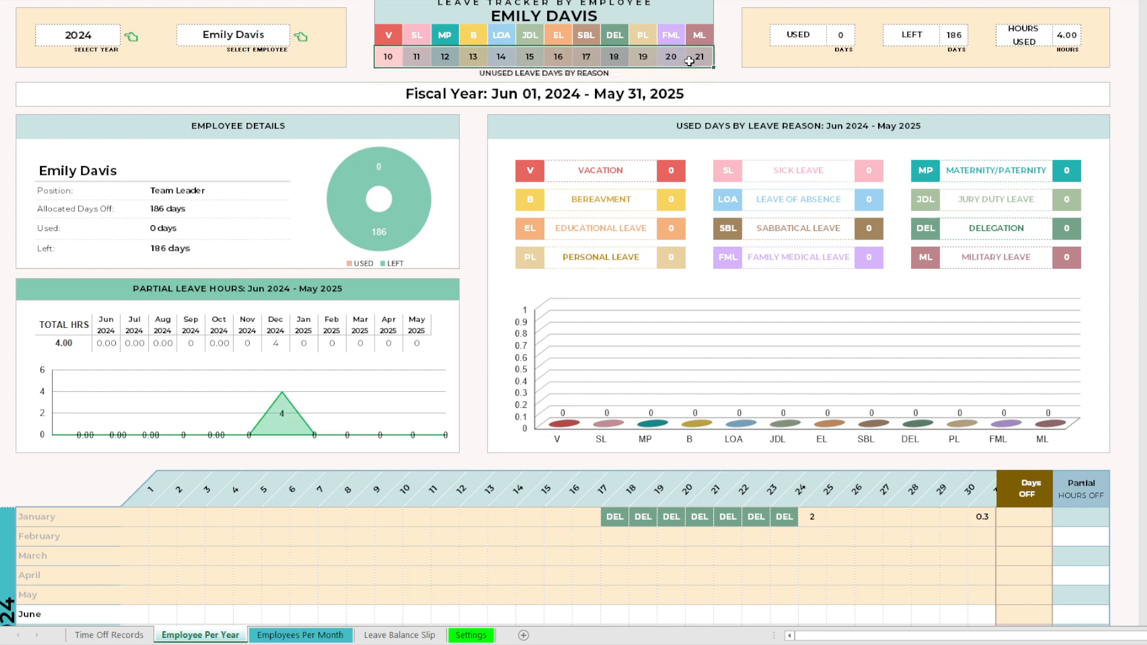
click(389, 54)
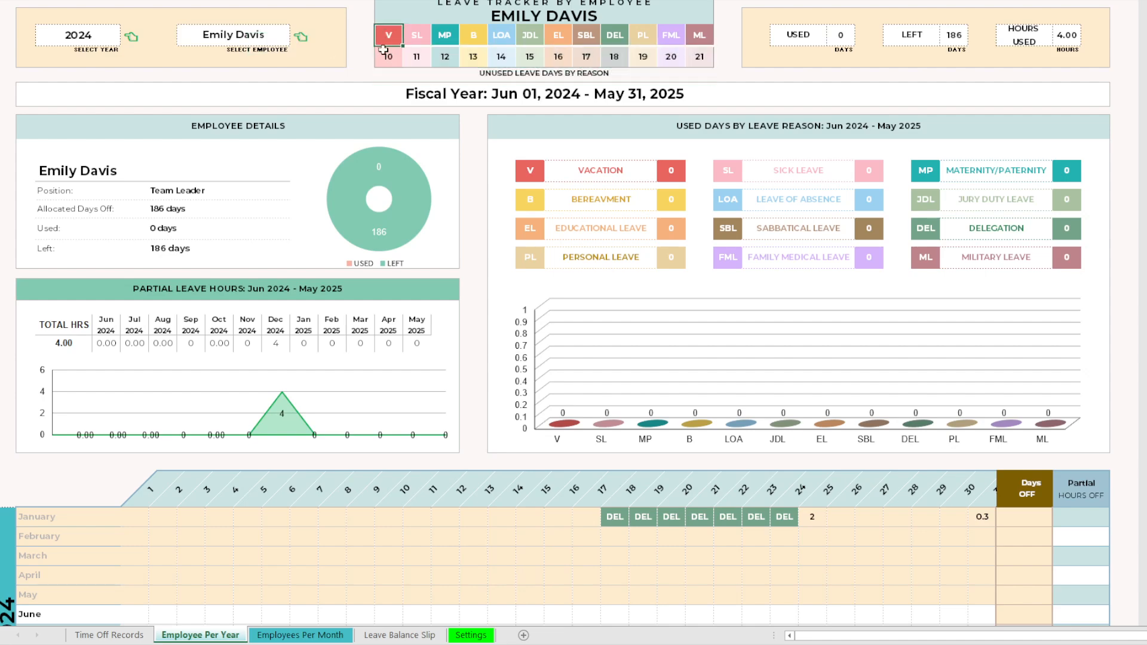
click(417, 57)
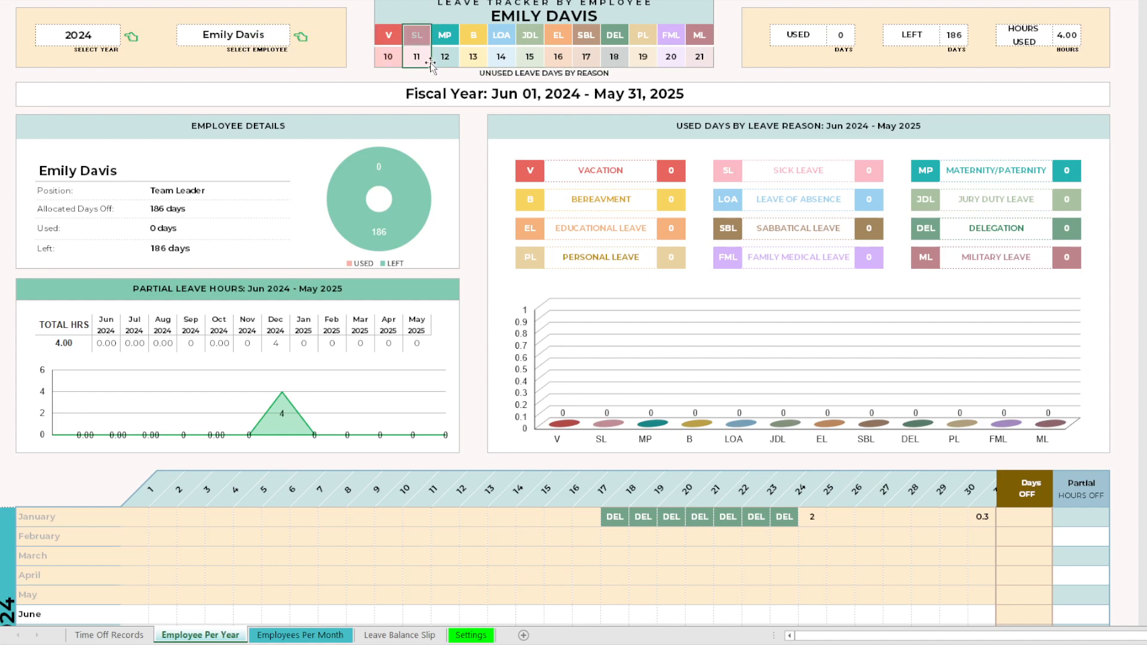
click(445, 60)
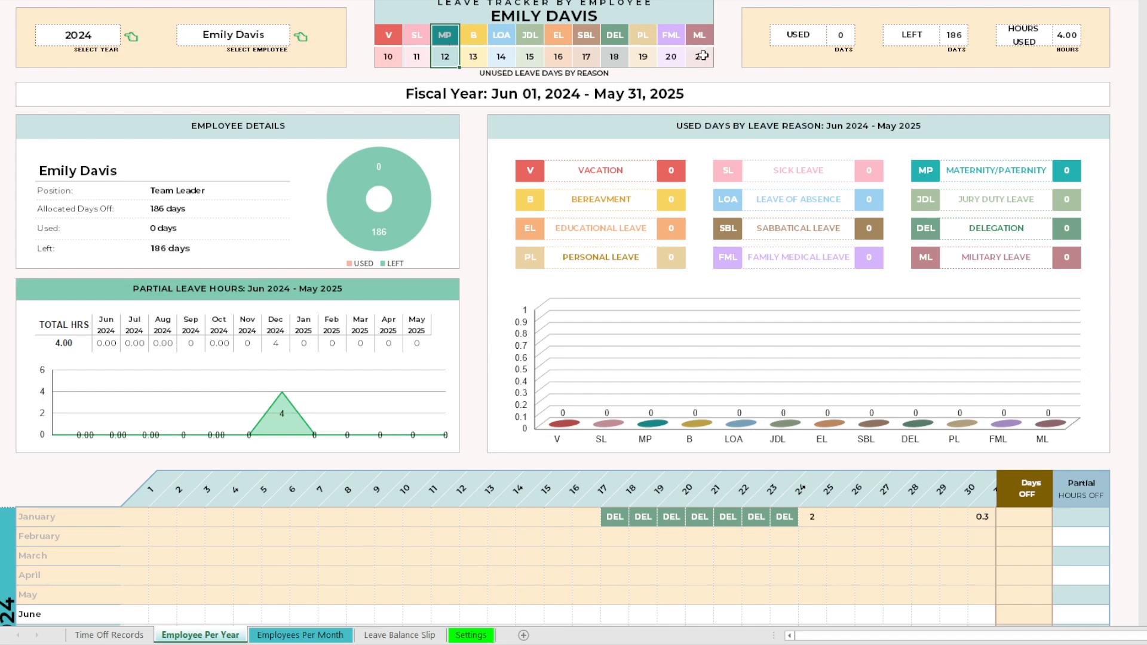
scroll(454, 269, down, 3)
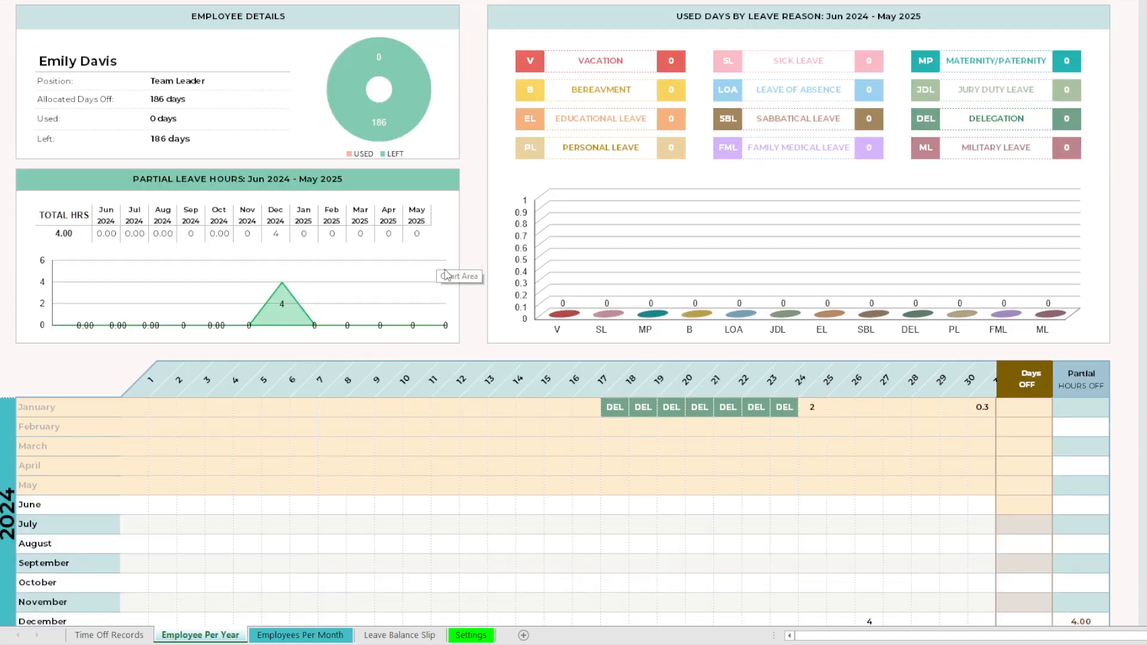
scroll(537, 434, down, 2)
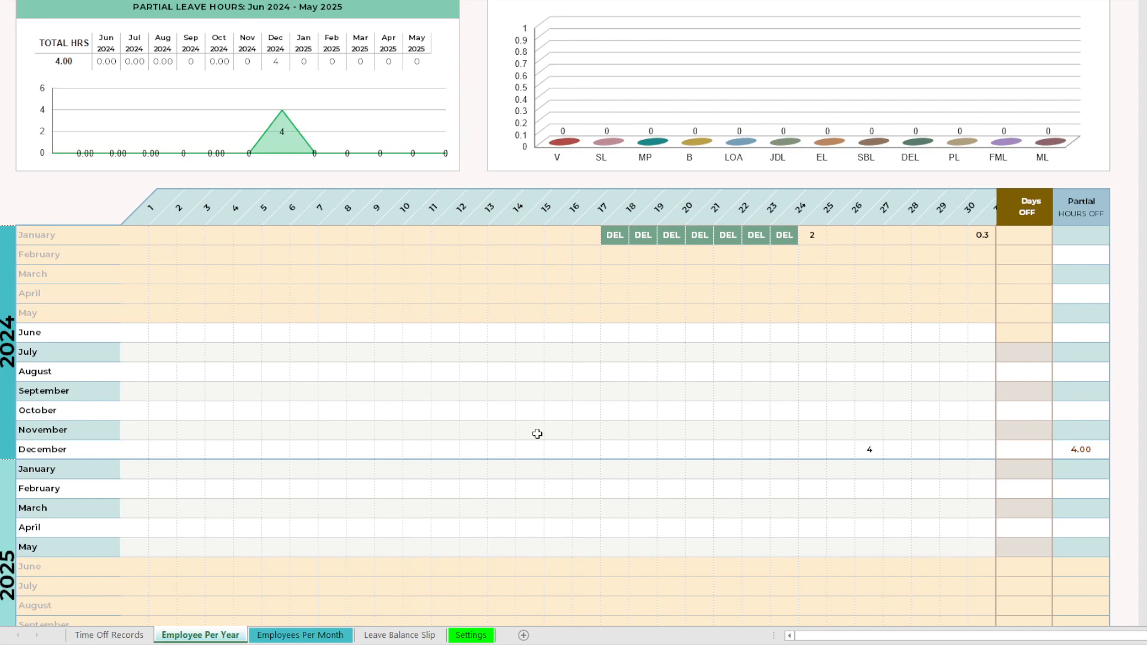
scroll(535, 406, up, 5)
Step: Check the remaining unused leave days by reason, including EL, PL, FML and ML, against the selected employee
click(526, 76)
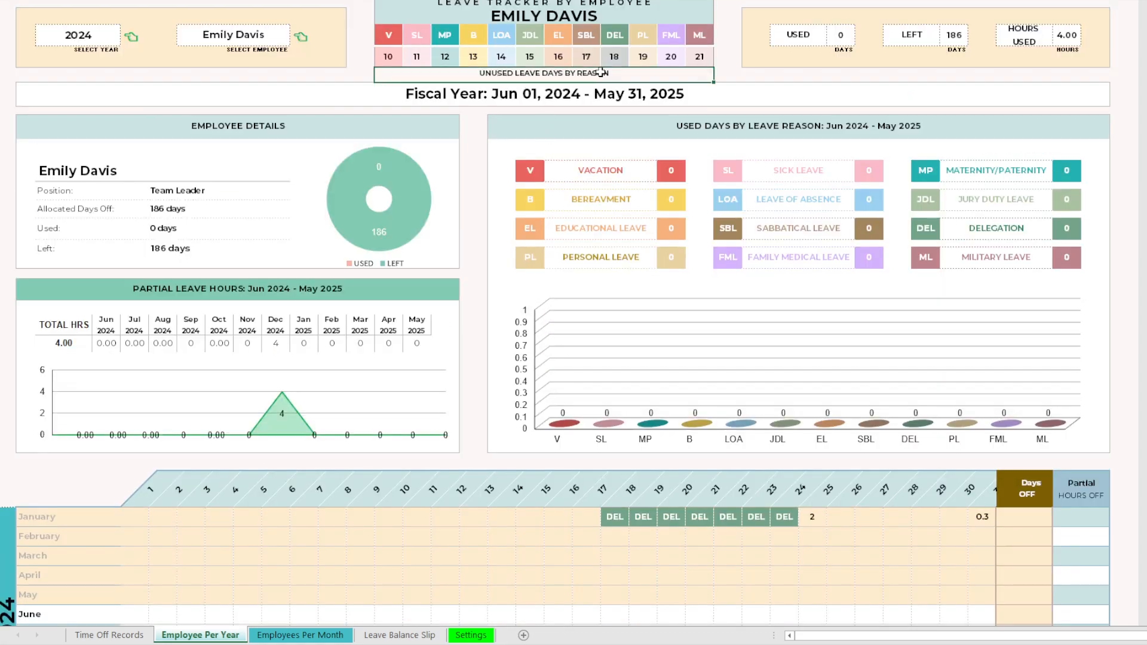
click(560, 58)
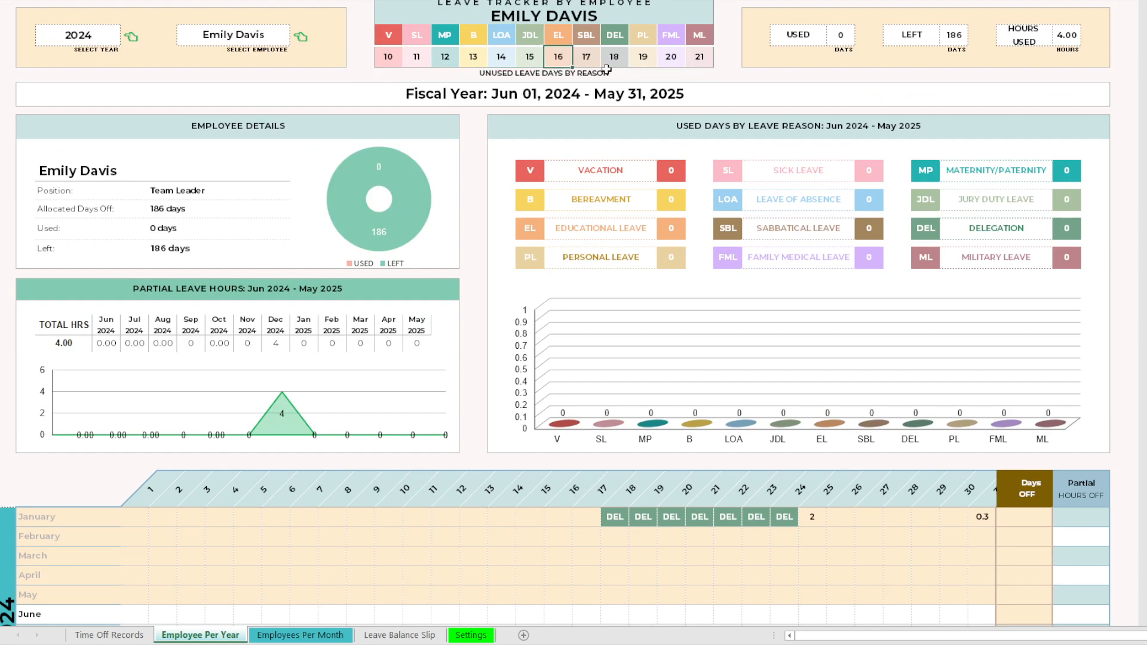
click(649, 62)
click(668, 55)
click(699, 58)
click(258, 35)
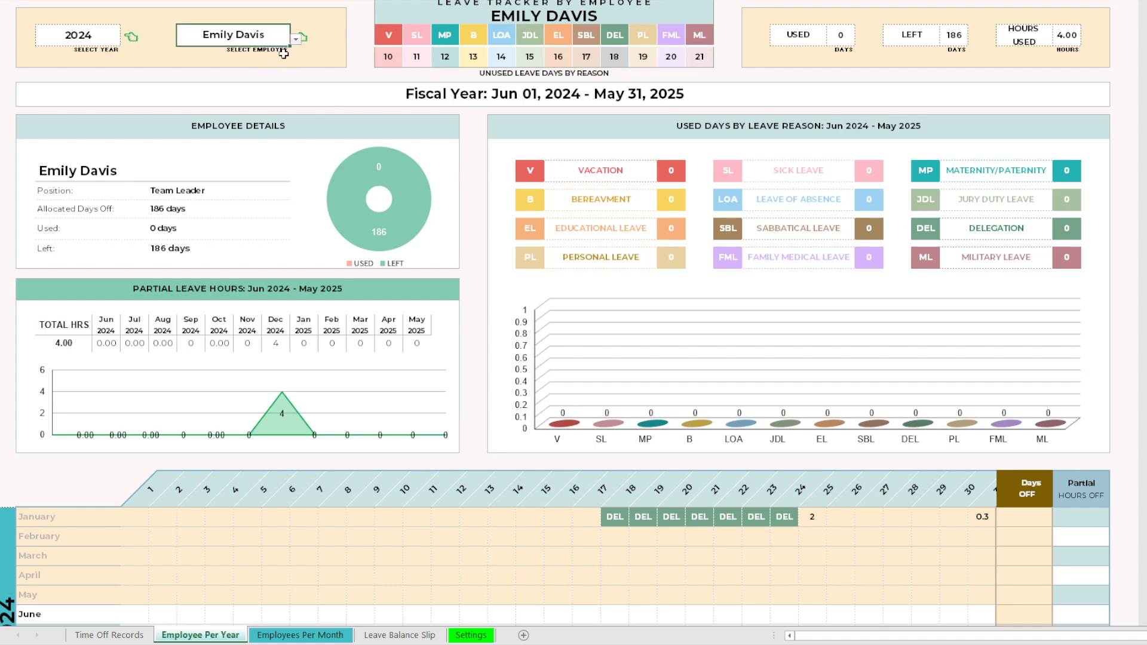
Step: Return to the Settings sheet and review the total number of leave days for the employees in rows 12 to 22
click(469, 636)
click(436, 449)
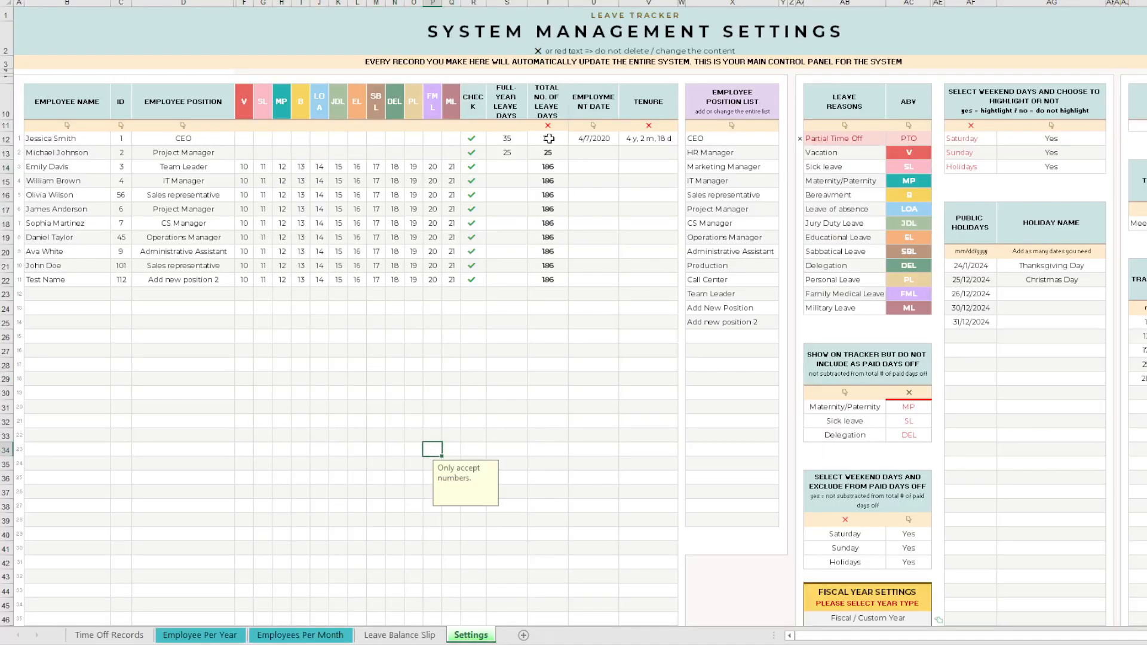
drag(547, 139, 546, 274)
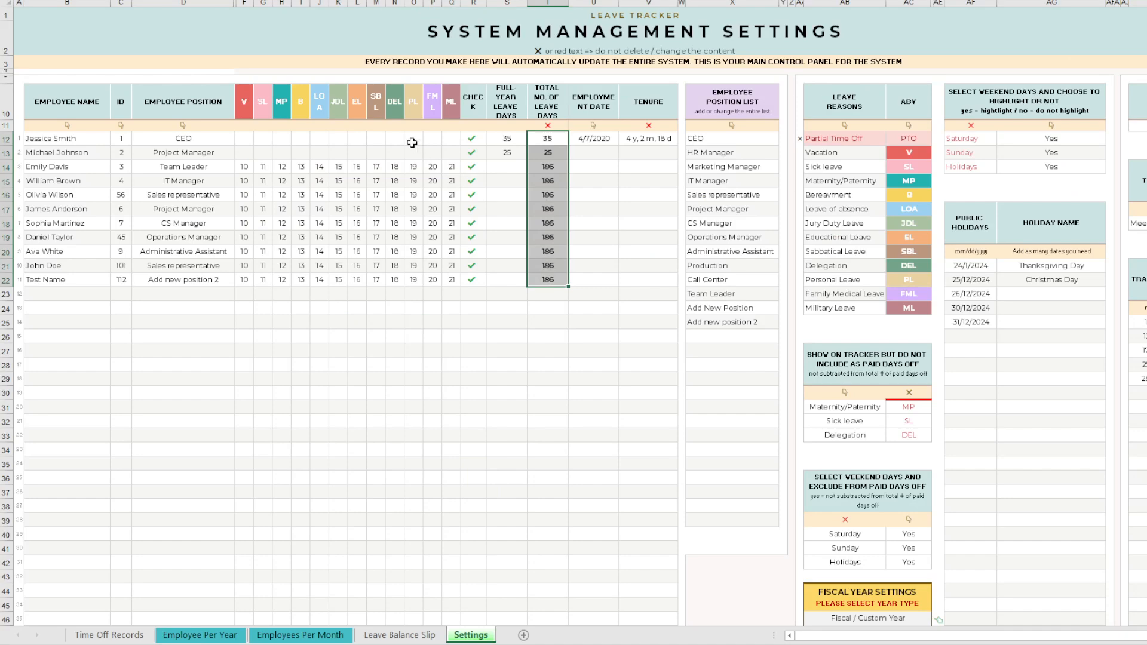
Step: Try 454 as row 12's SBL allocation, compare it with the full-year leave days, and clear the test value
click(381, 139)
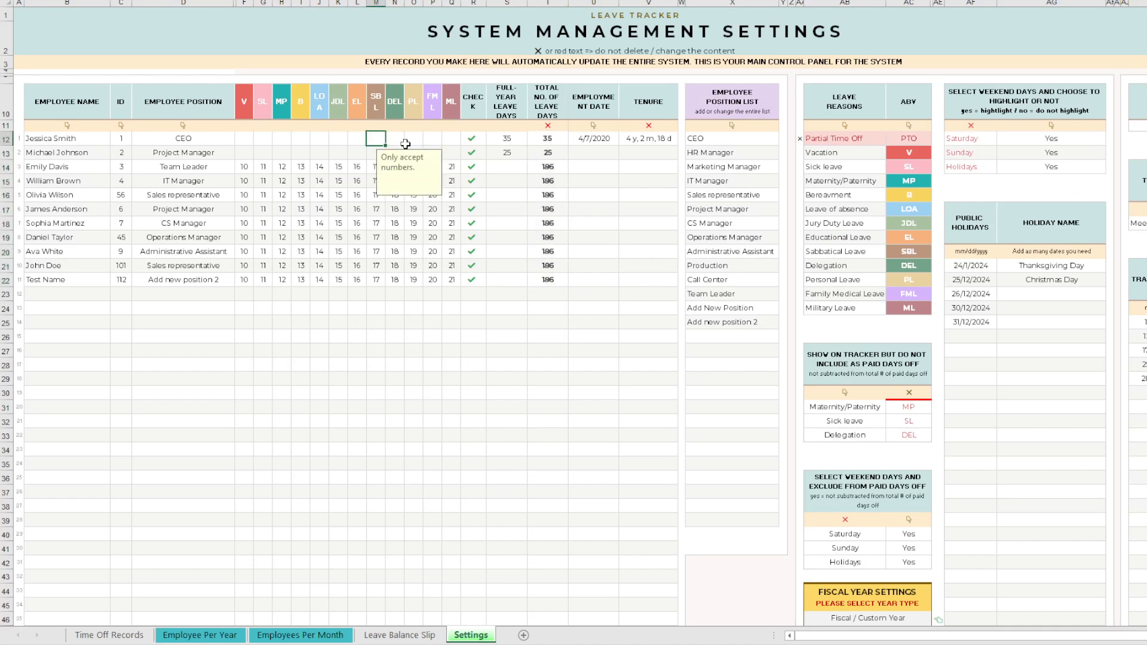
text(454)
click(357, 223)
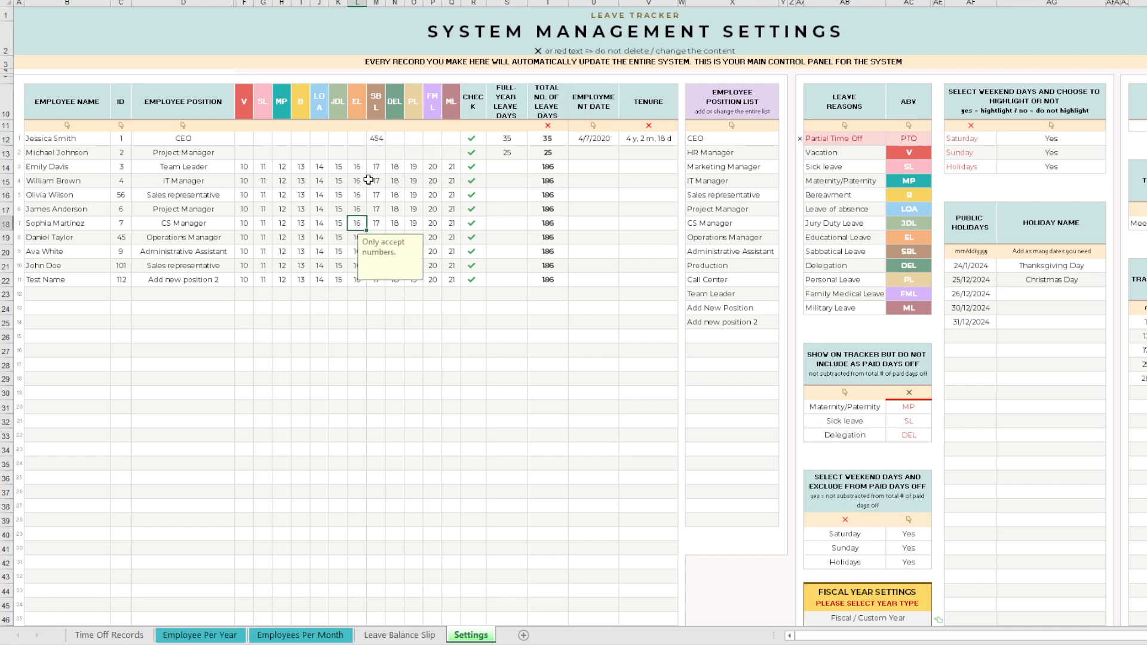
drag(243, 138, 450, 143)
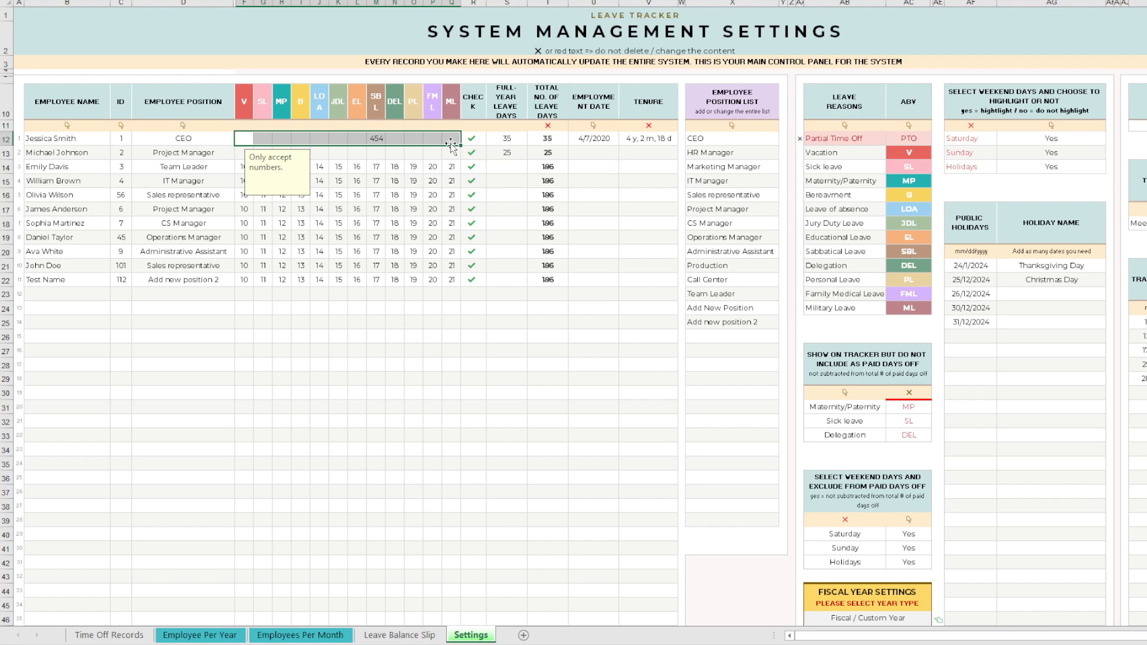
click(507, 141)
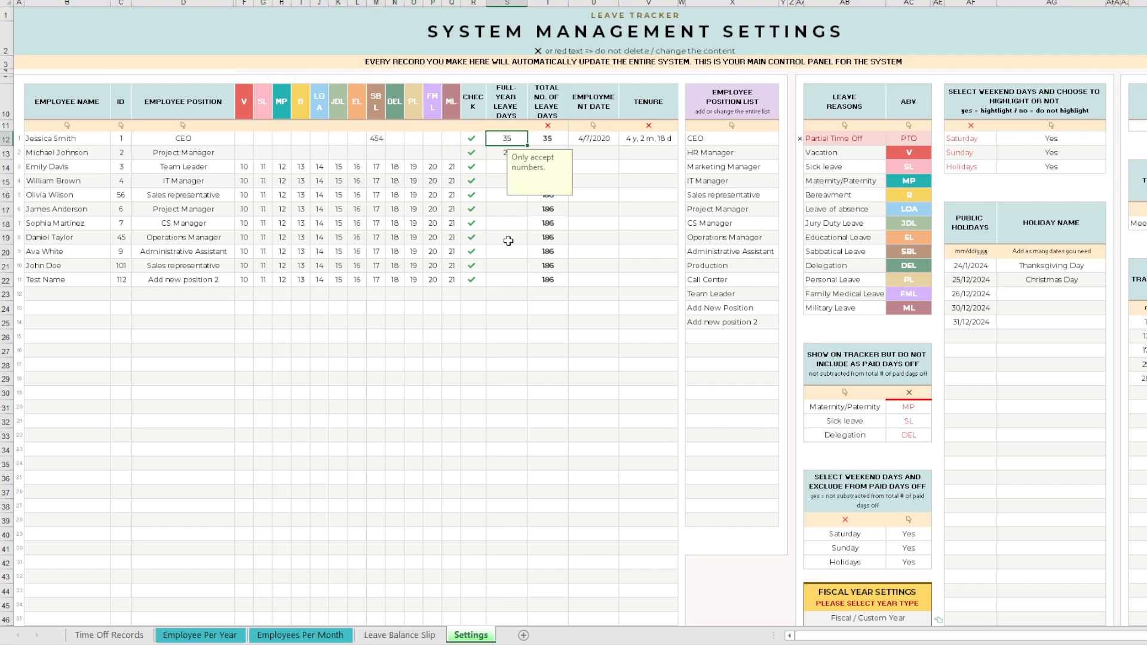
click(379, 141)
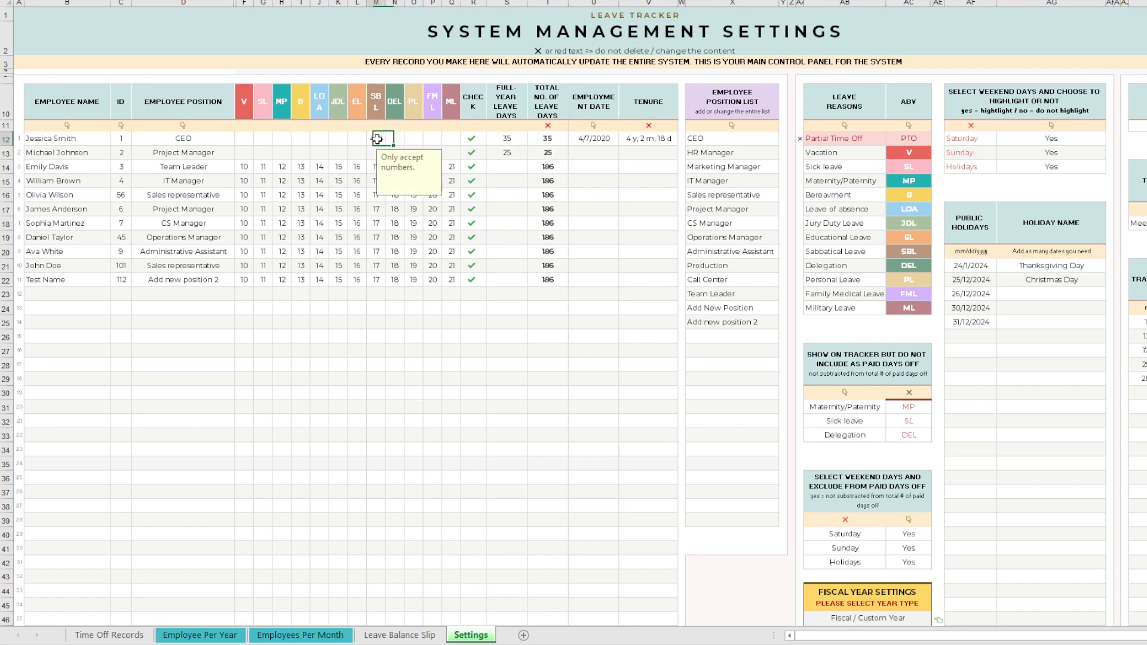
key(Delete)
Step: Review the employment date and tenure columns, comparing row 12's filled cells with the empty rows below
click(590, 139)
click(641, 138)
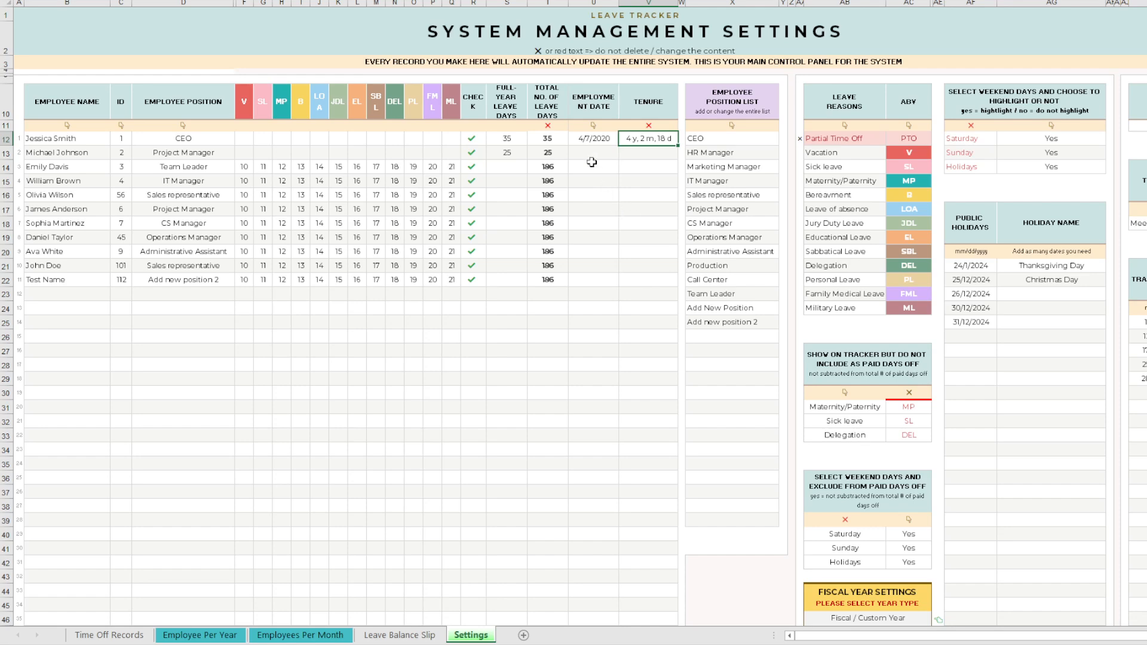
mouse_move(594, 156)
mouse_down()
mouse_move(600, 295)
mouse_move(604, 282)
mouse_up()
click(635, 196)
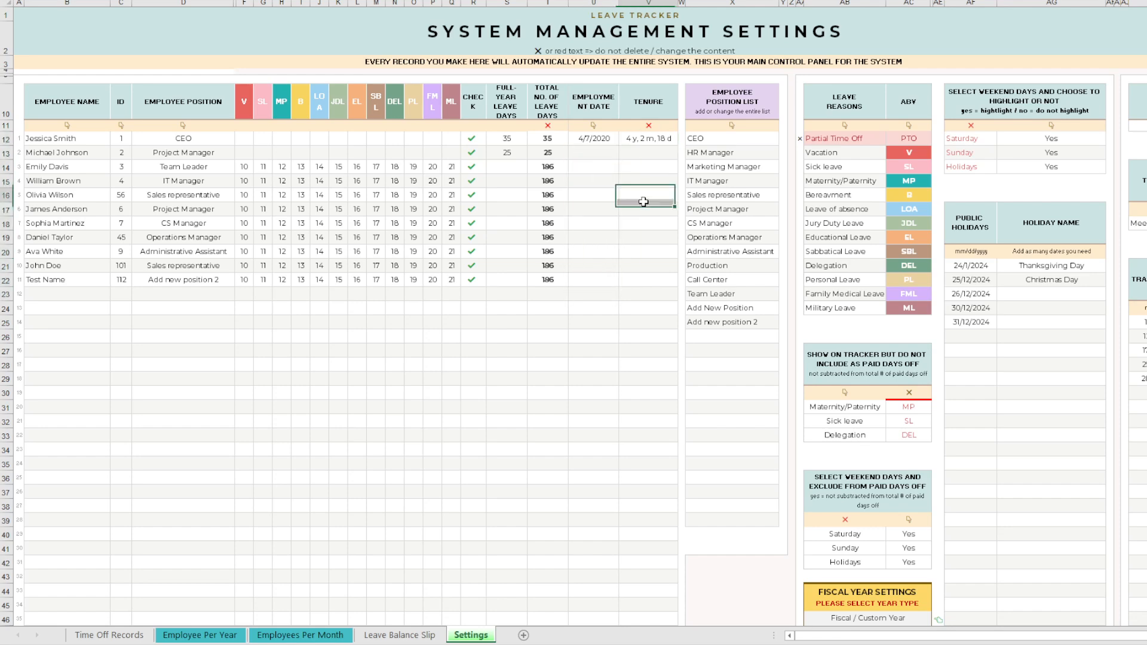
drag(649, 159, 650, 279)
click(633, 140)
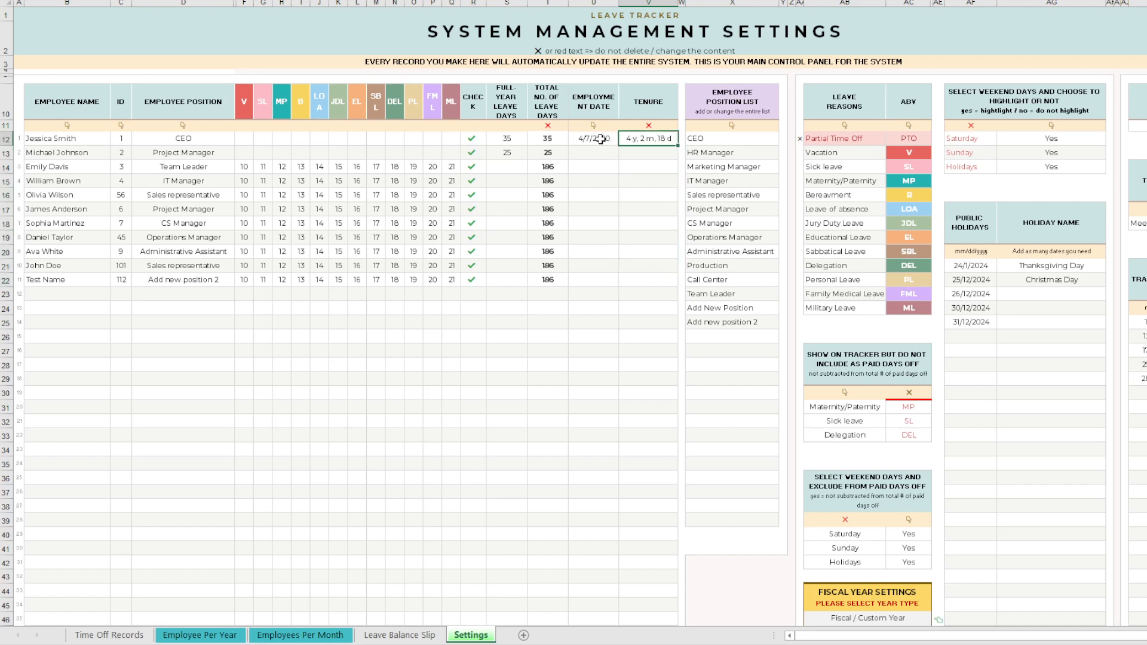
click(599, 140)
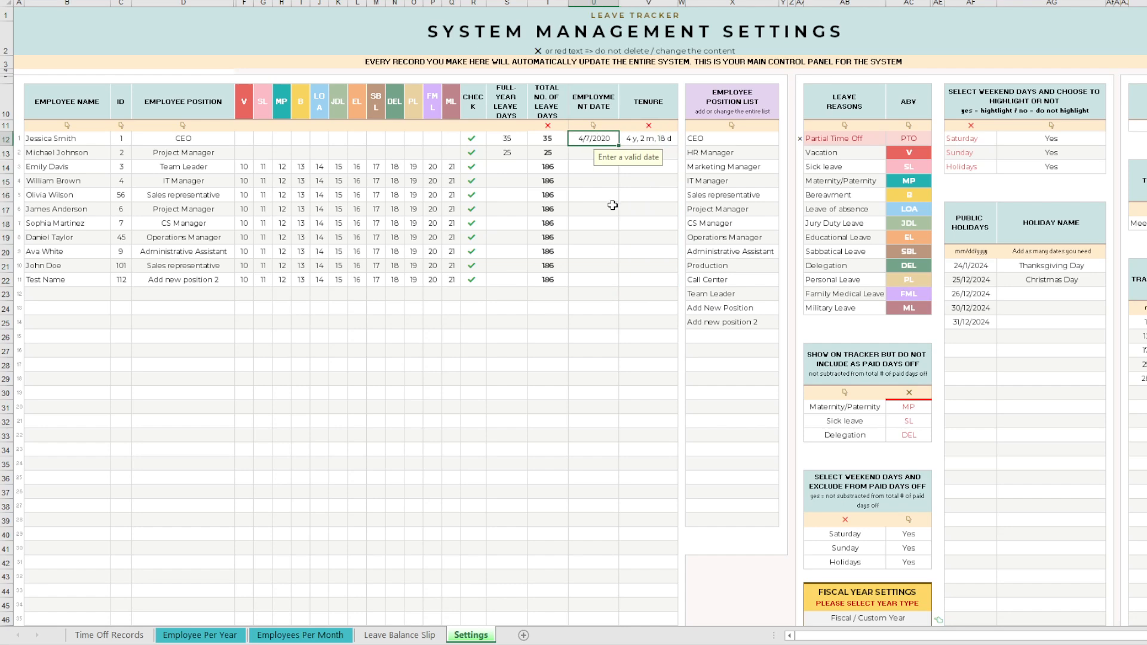
click(641, 136)
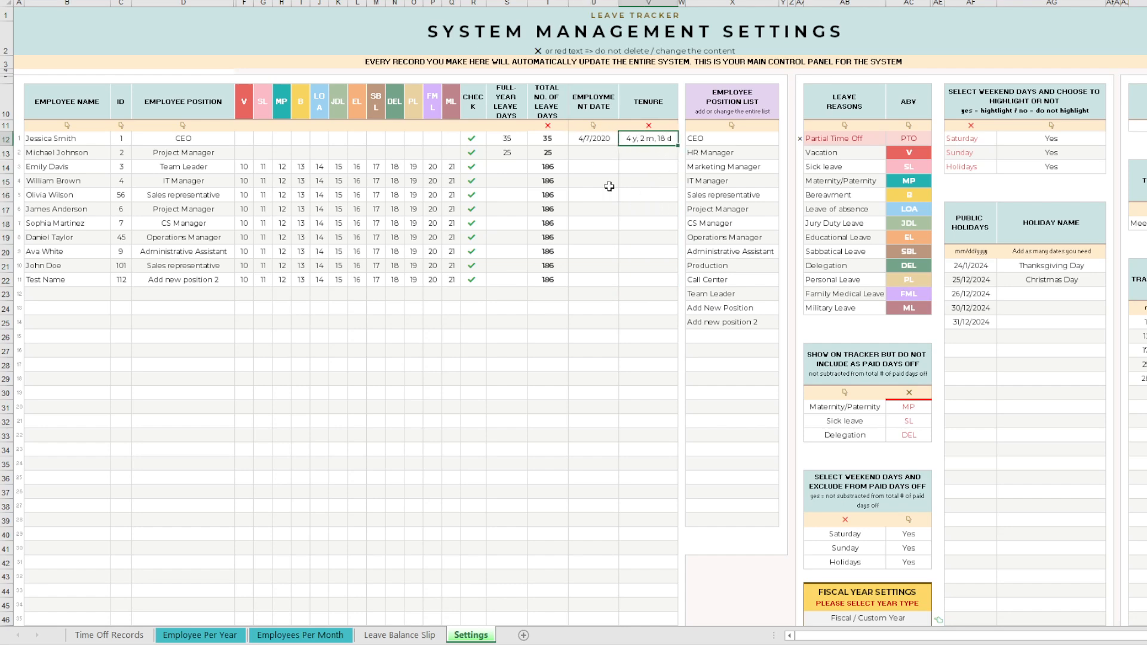
Step: Set the employment date of the Project Manager in row 13 to 3/25/2021
click(591, 154)
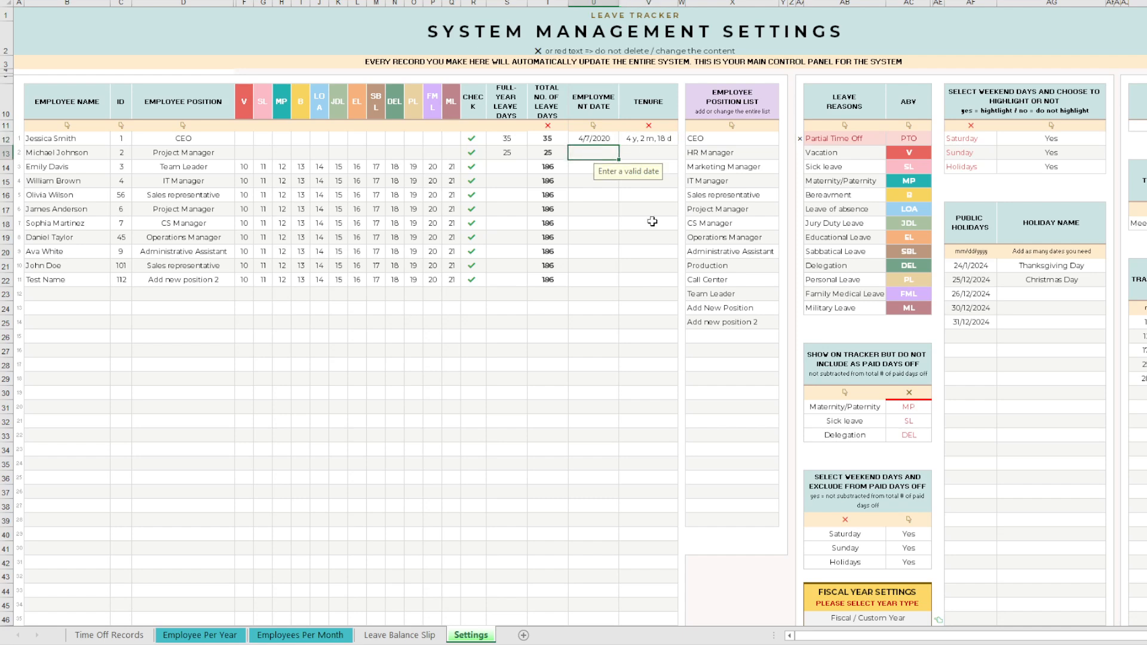
text(/25/2021)
key(Return)
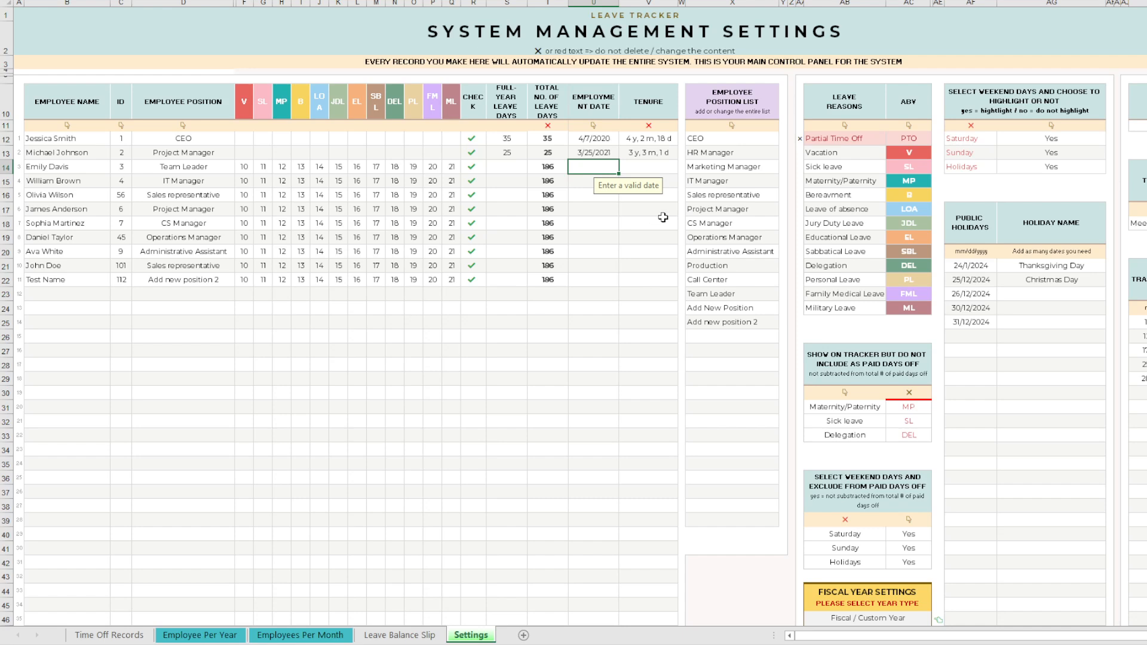
Step: Compare the employee position list with the positions assigned in the Employee Position column
drag(710, 141, 723, 338)
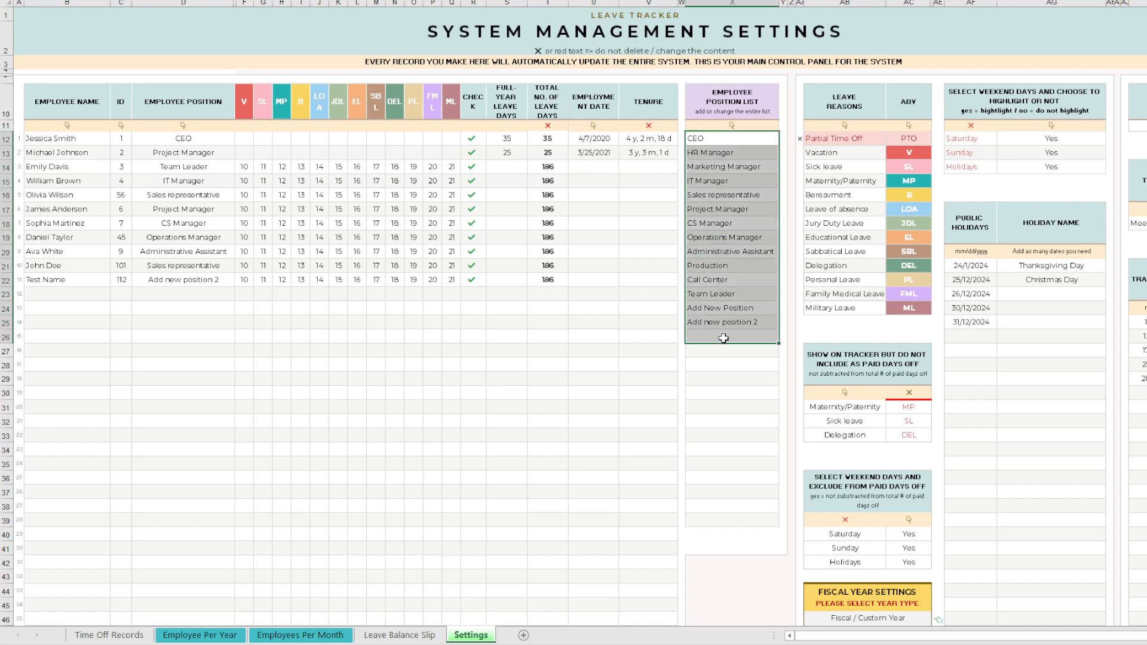
click(724, 326)
drag(194, 138, 212, 315)
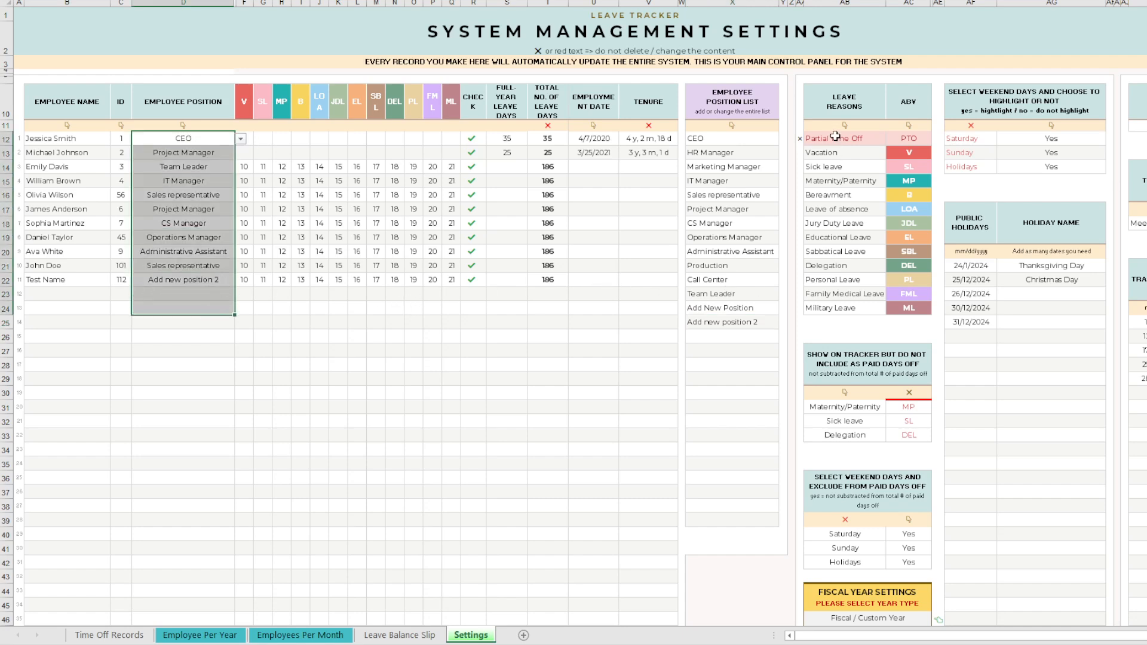
Step: Review the leave reasons table, from Vacation to Military Leave, together with the matching abbreviations
drag(845, 102, 917, 307)
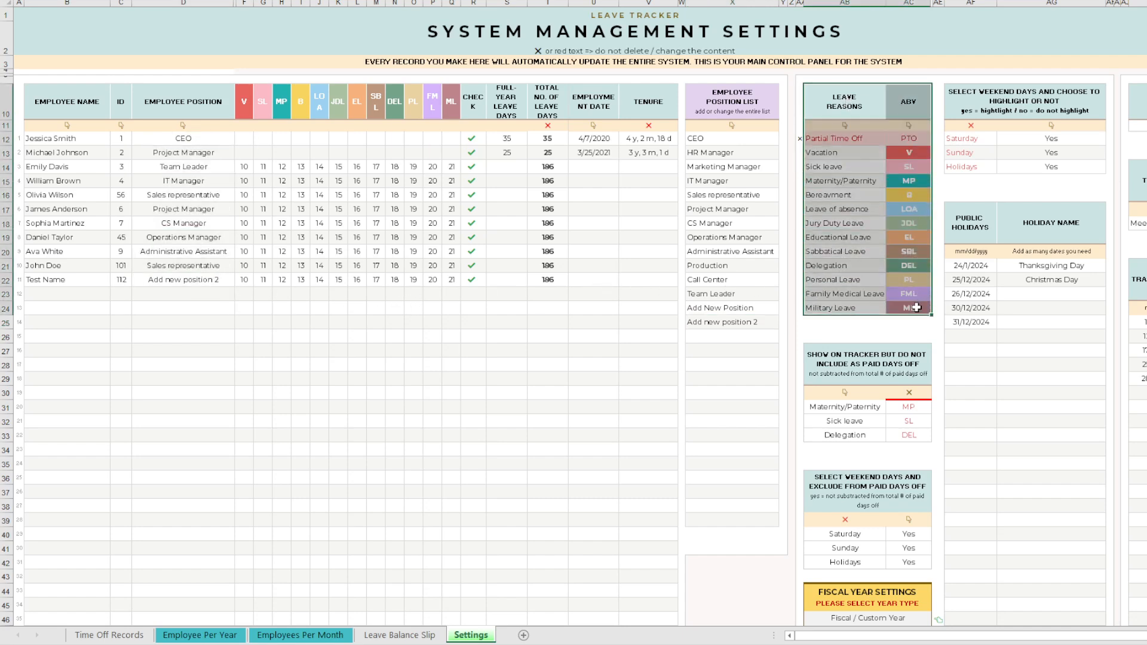
click(871, 280)
drag(848, 166, 914, 315)
click(913, 306)
drag(853, 153, 894, 308)
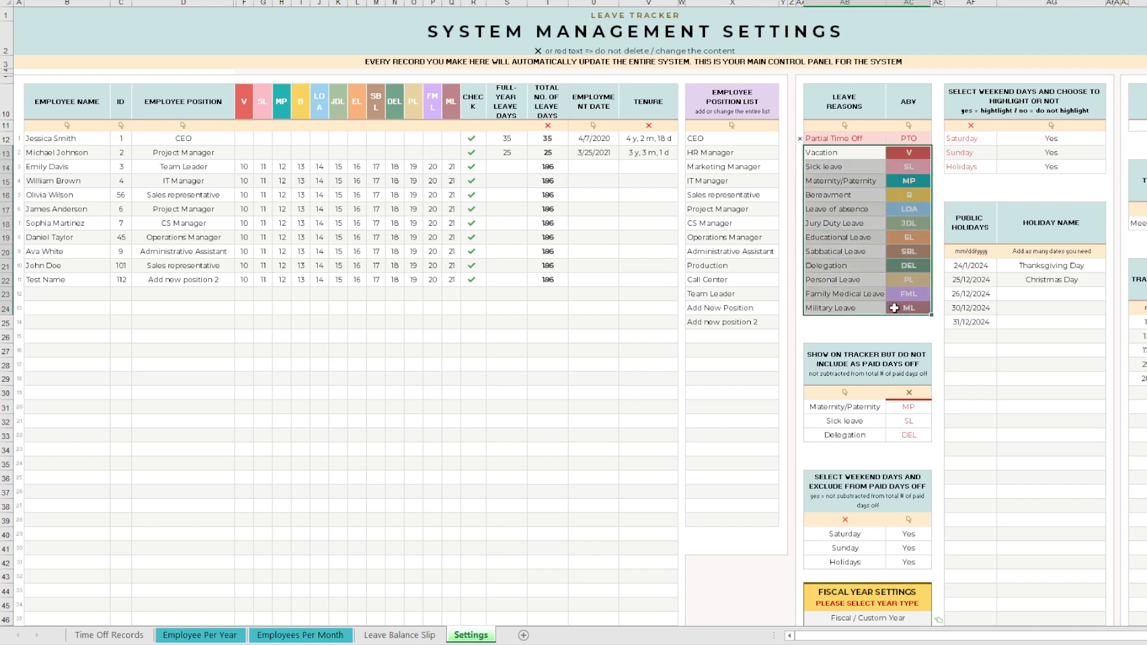
drag(845, 153, 846, 306)
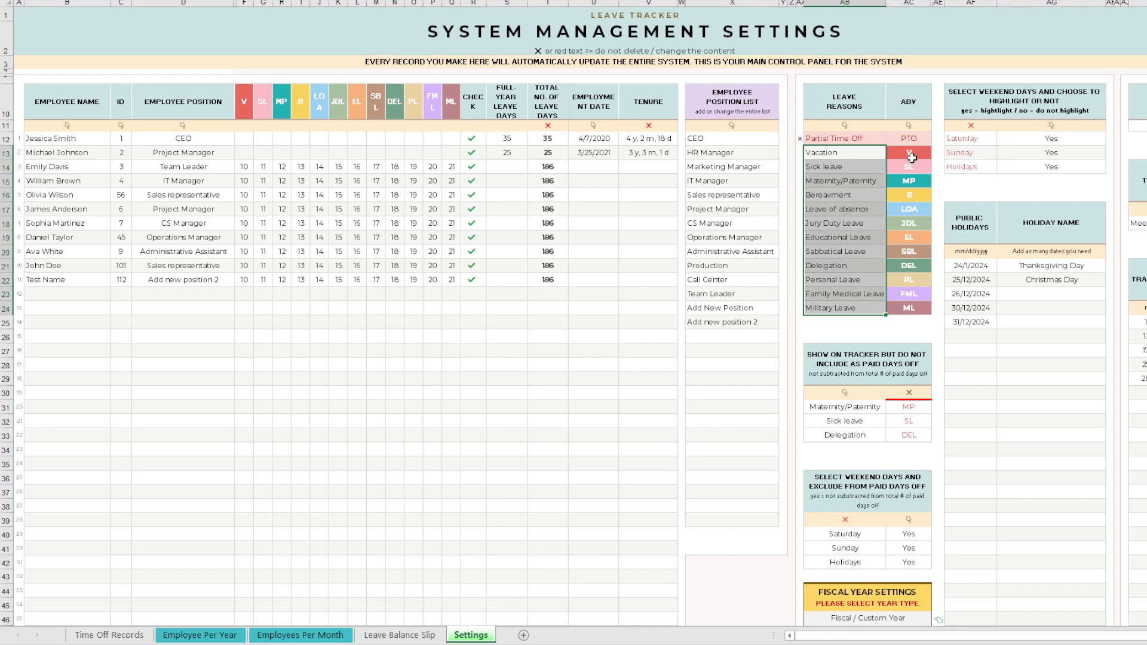
drag(912, 157, 915, 303)
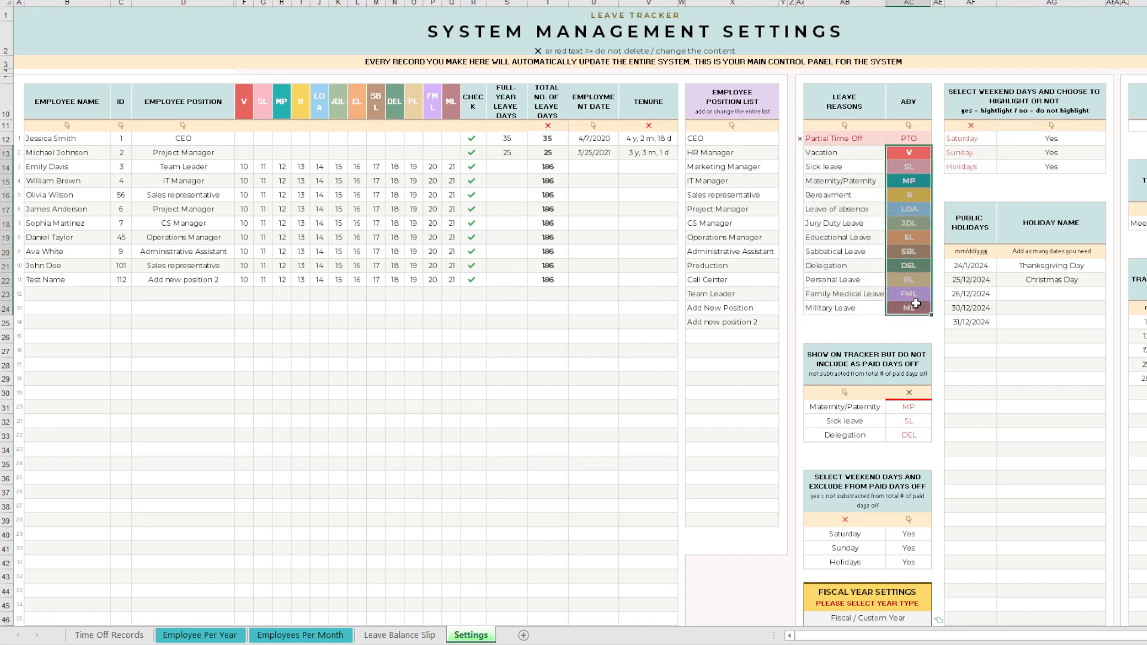
Step: Compare the Partial Time Off (PTO) row with the other leave reasons and abbreviations below it
click(868, 155)
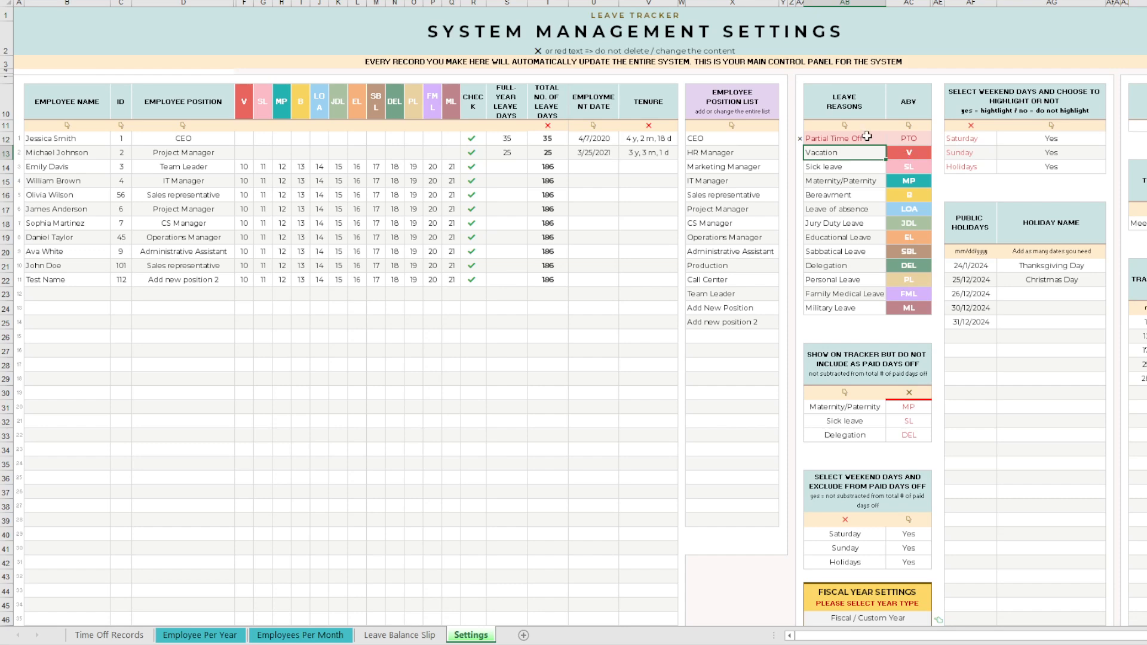
drag(869, 137, 902, 136)
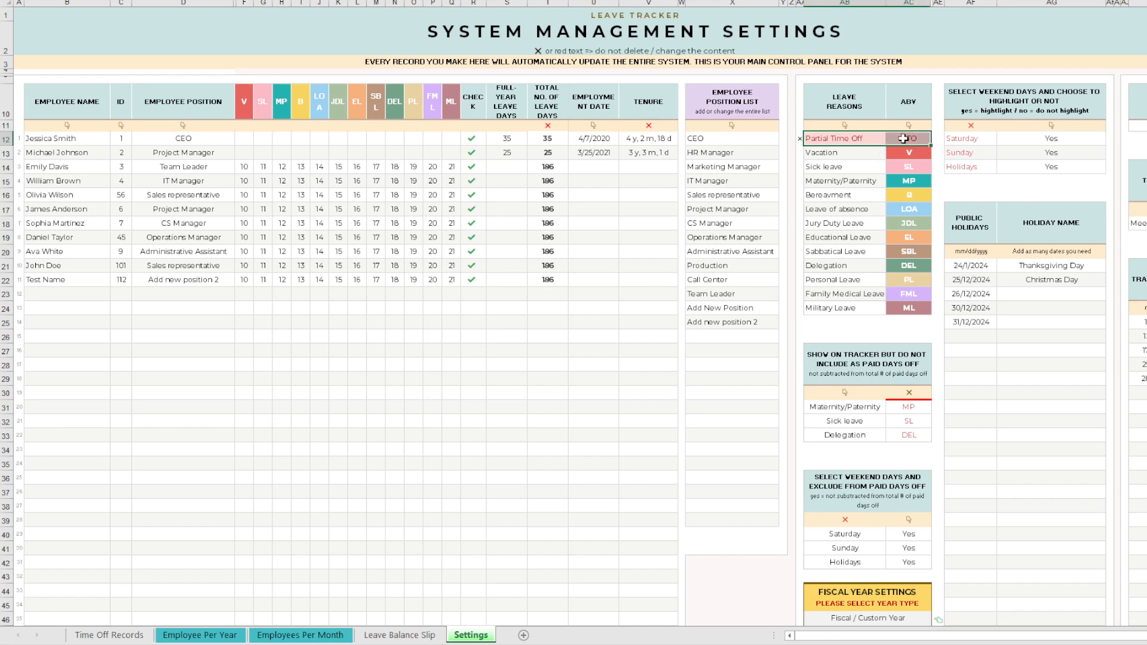
click(852, 153)
drag(875, 163, 864, 306)
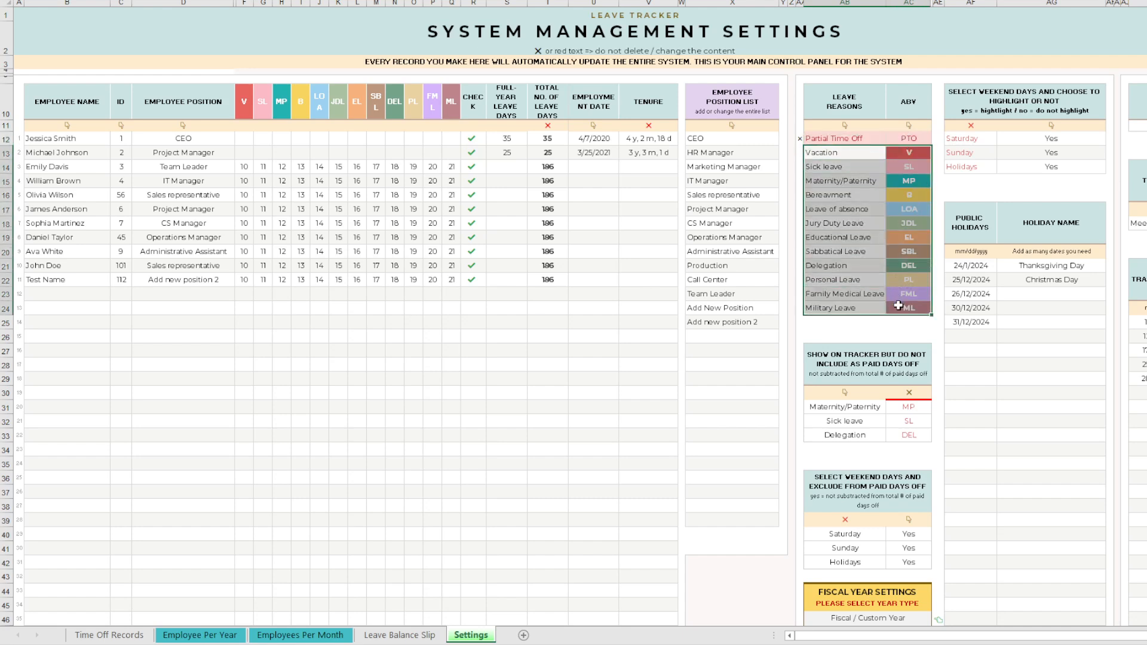
click(864, 303)
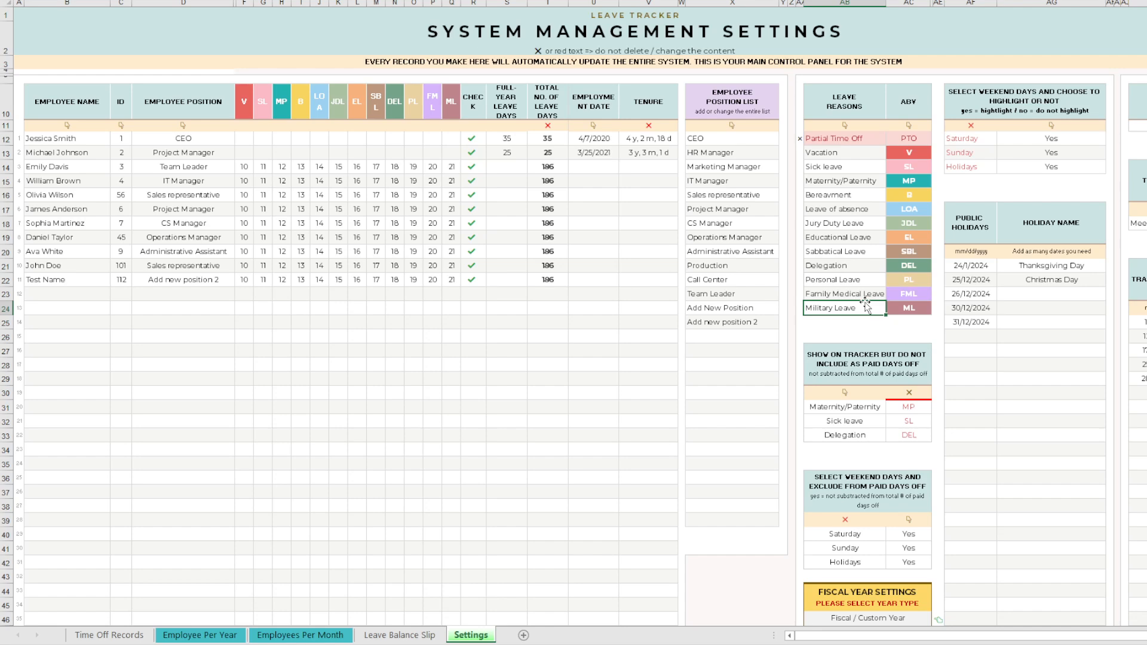
Step: Highlight the Maternity/Paternity, Sick leave and Delegation entries shown on the tracker but not included as paid days off
scroll(866, 304, down, 1)
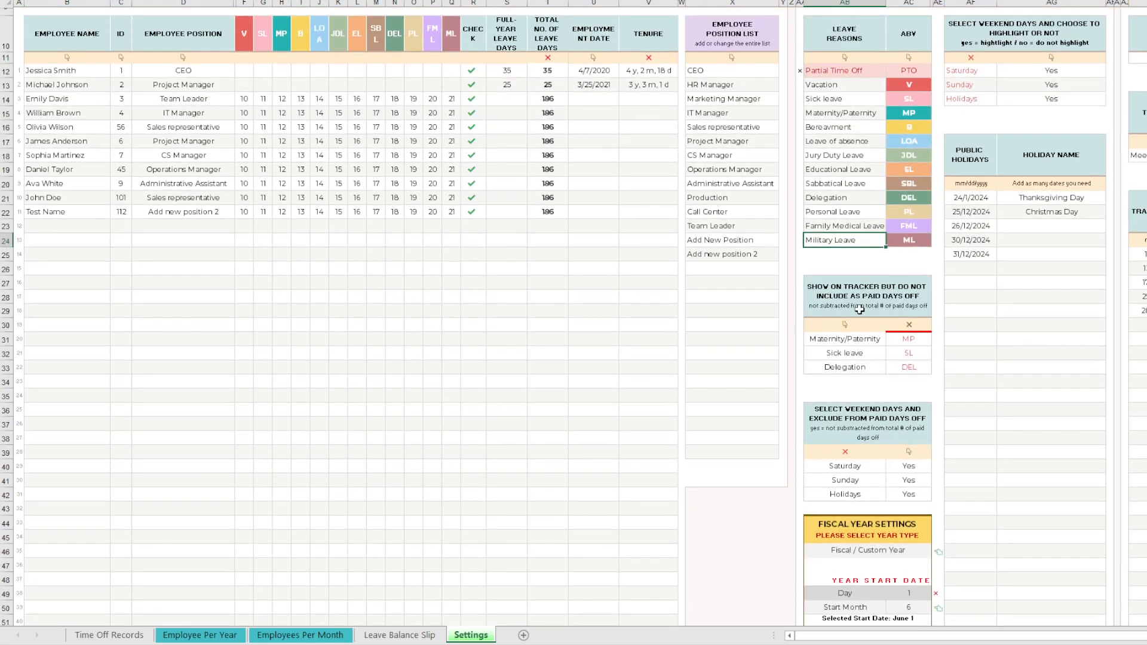
drag(859, 338, 897, 364)
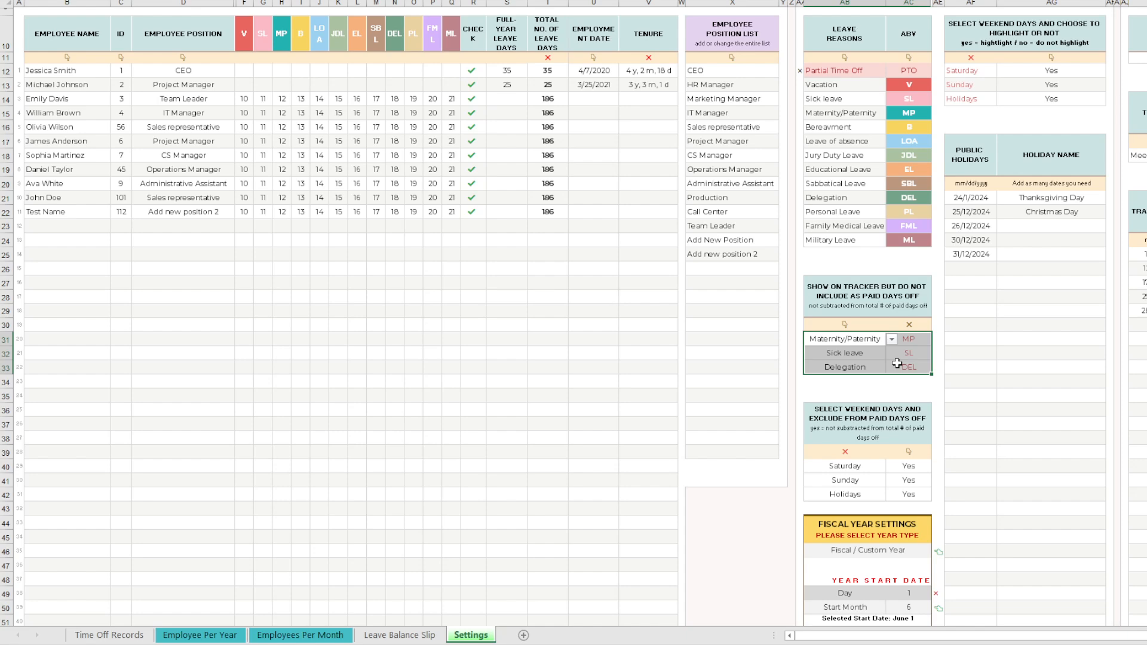
Step: Compare the total number of leave days per employee with the Maternity/Paternity, Sick leave and Delegation entries excluded from paid days off
click(853, 356)
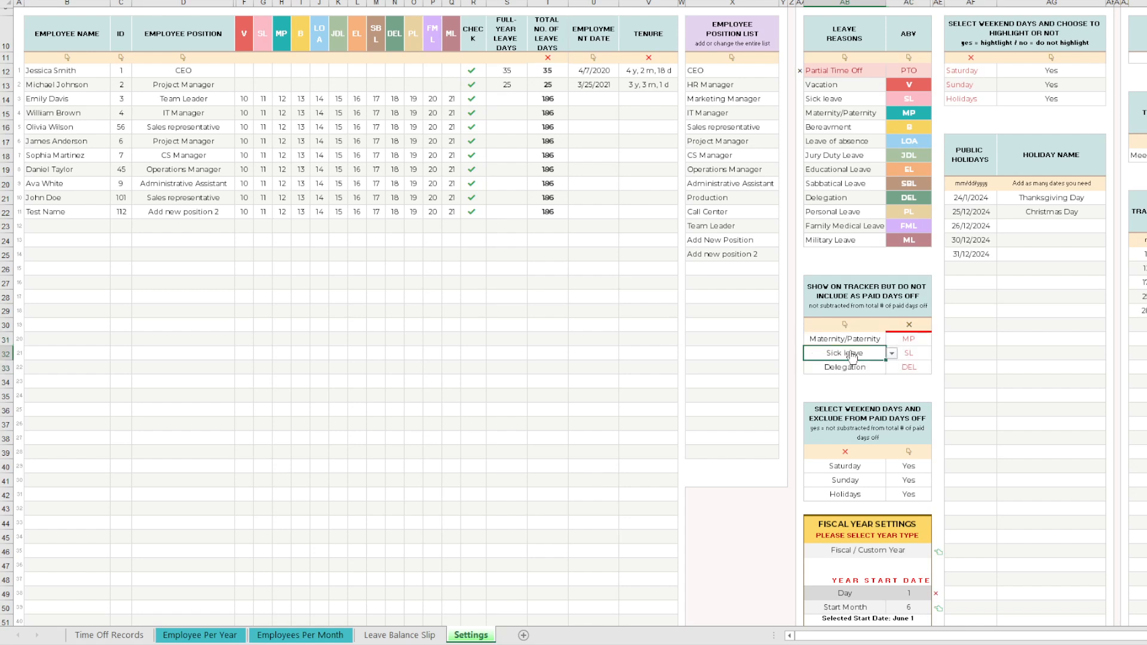
click(891, 386)
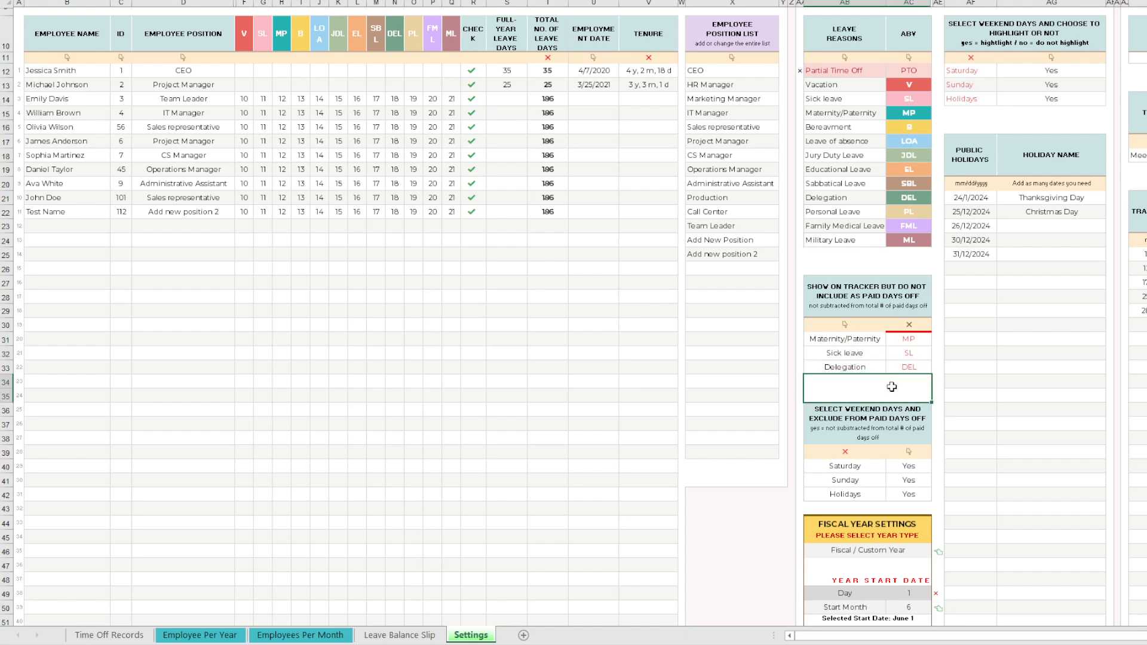
click(872, 354)
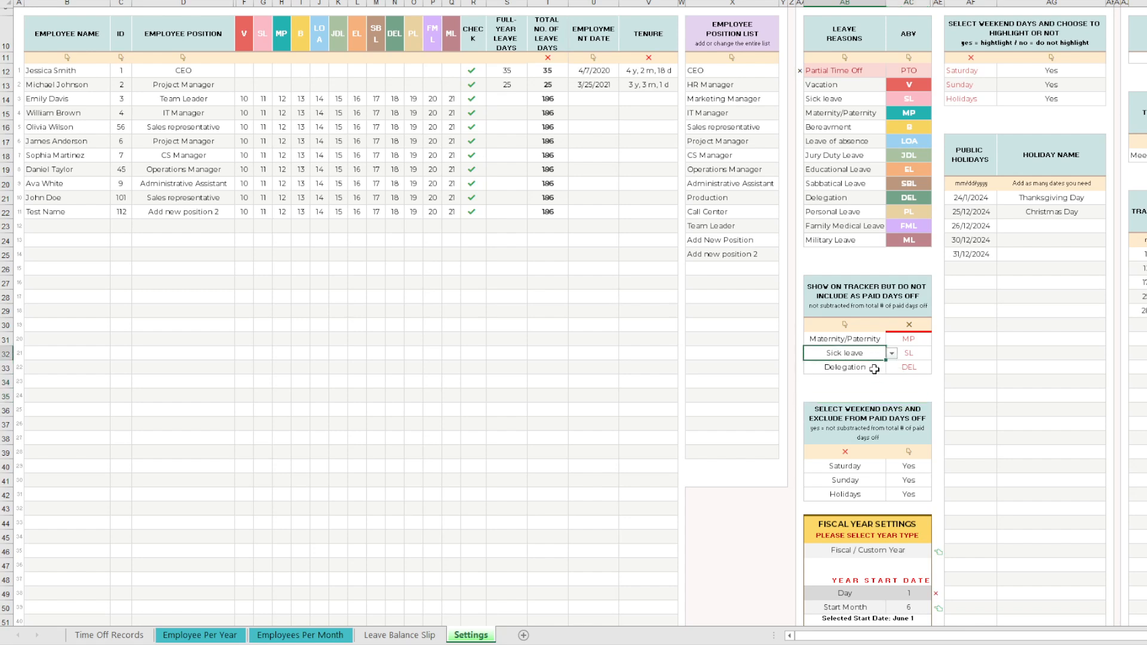
scroll(673, 330, up, 1)
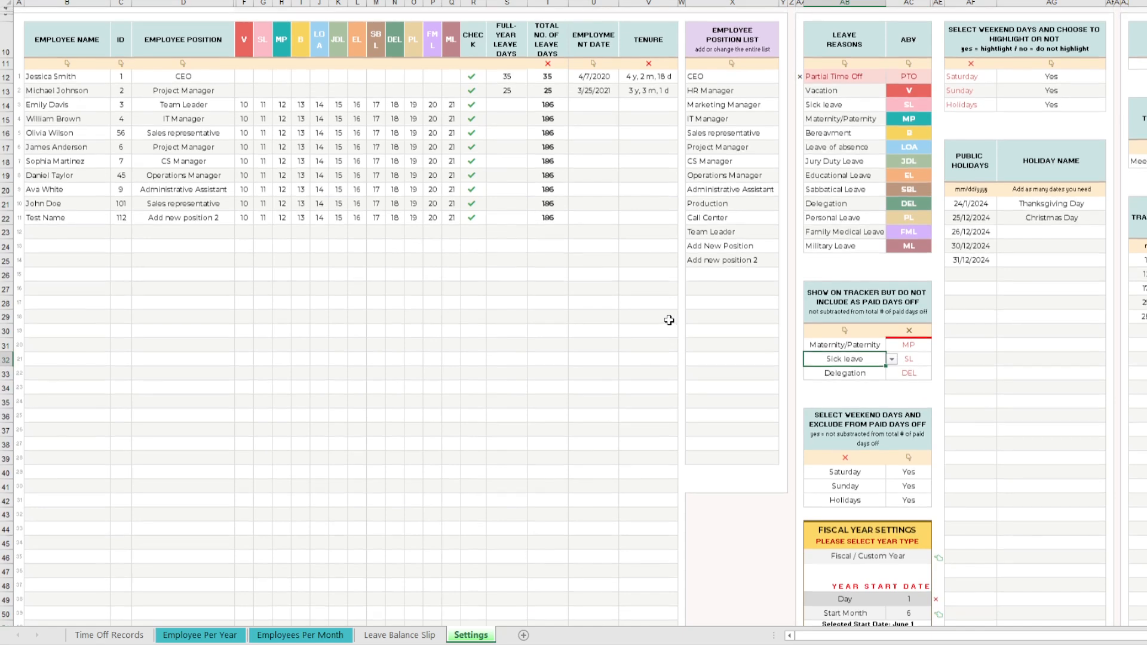
drag(551, 77, 559, 218)
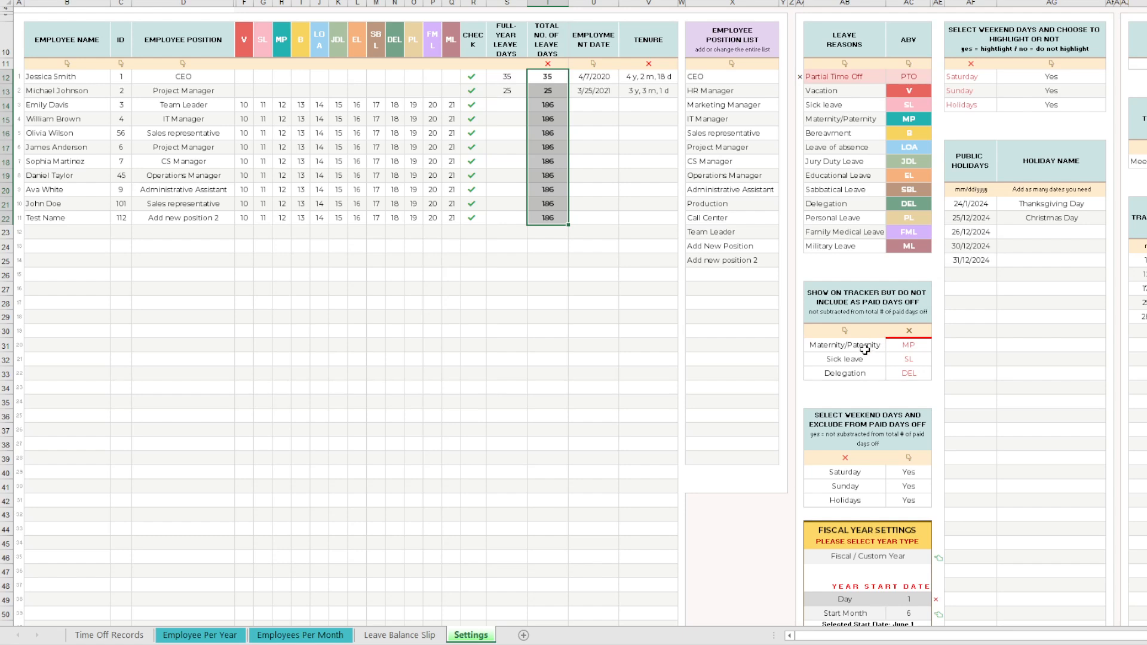
drag(865, 350, 905, 377)
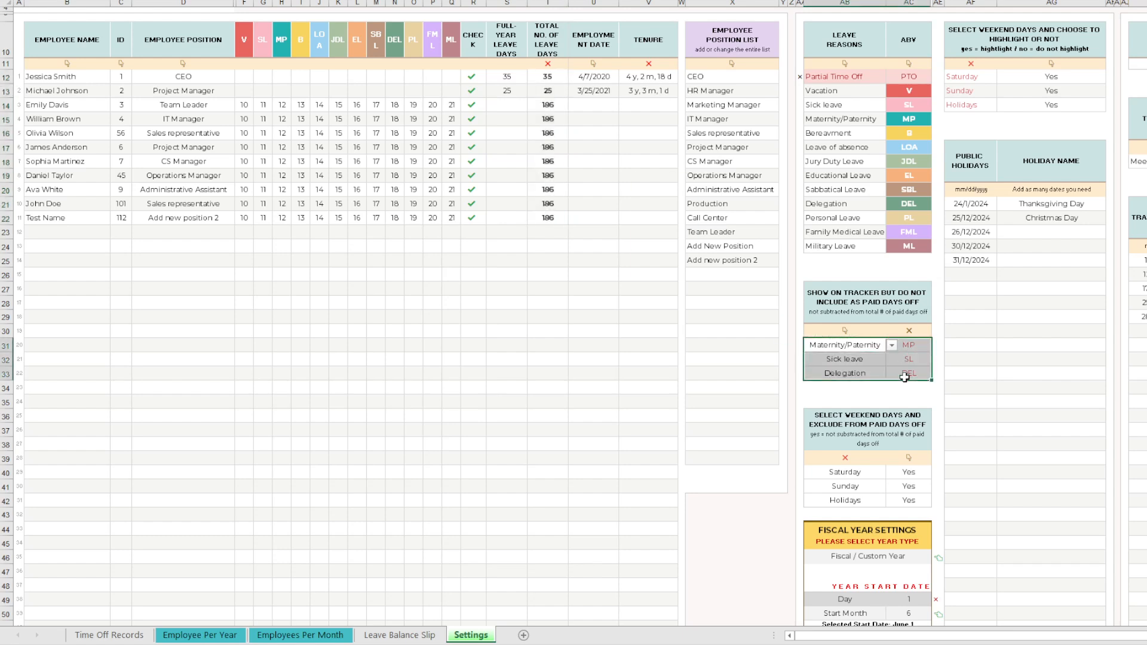
click(878, 399)
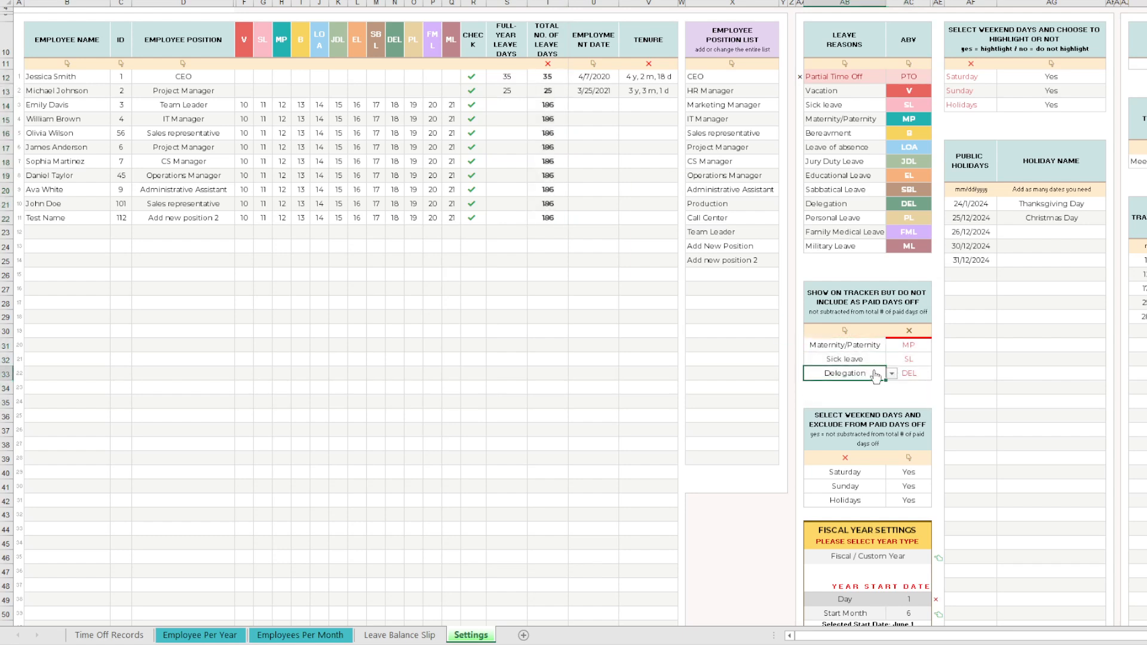
drag(866, 350, 896, 373)
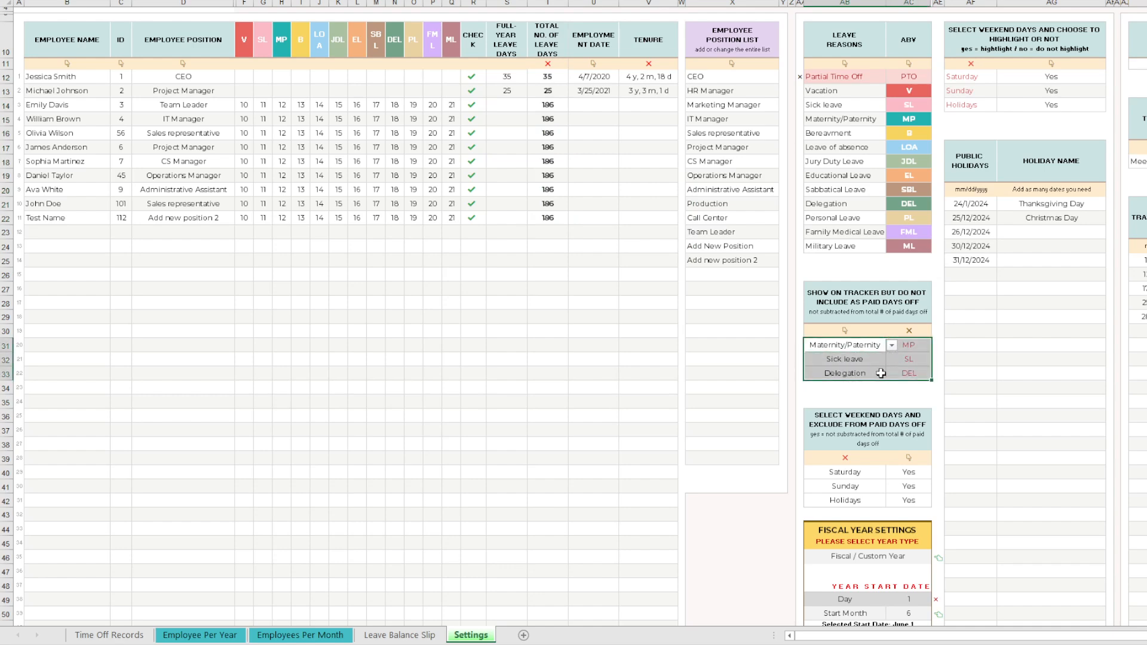
click(864, 389)
click(863, 372)
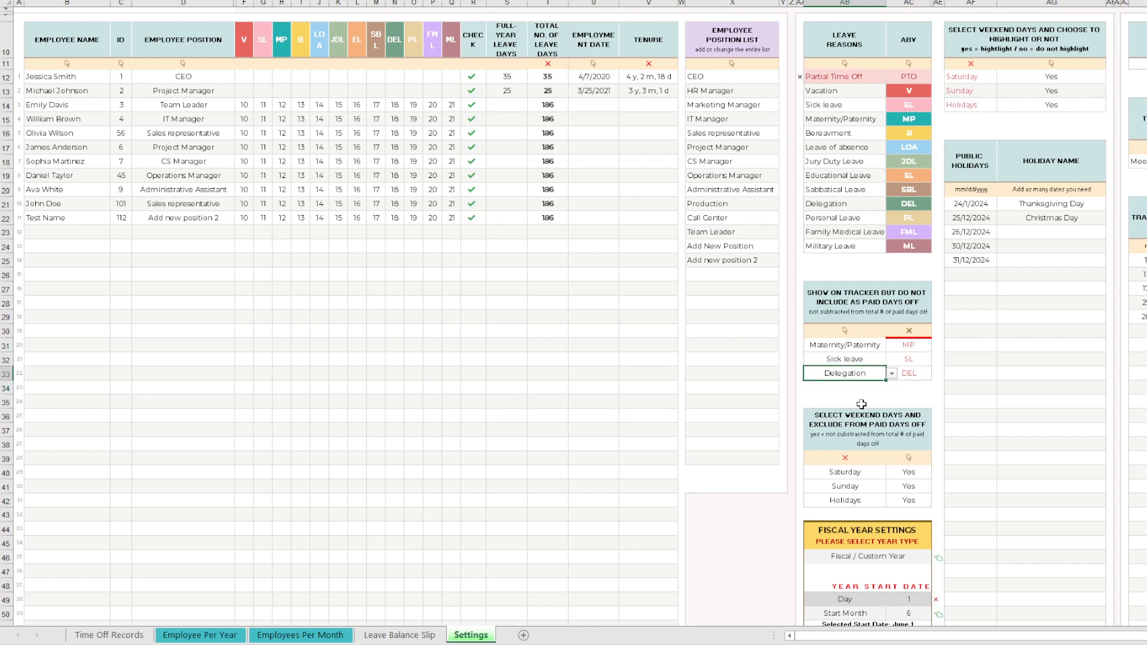
Step: Clear Delegation and Sick leave from the list of reasons shown on the tracker but not included as paid days off
scroll(864, 372, down, 1)
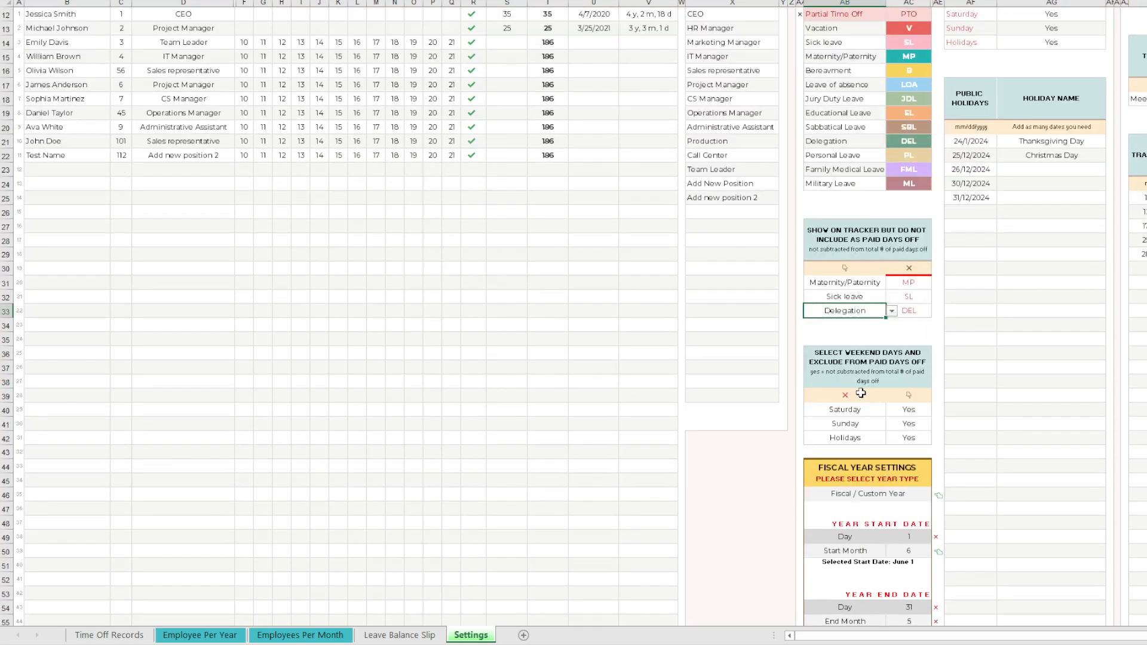
click(908, 312)
click(860, 316)
key(Delete)
key(Up)
key(Delete)
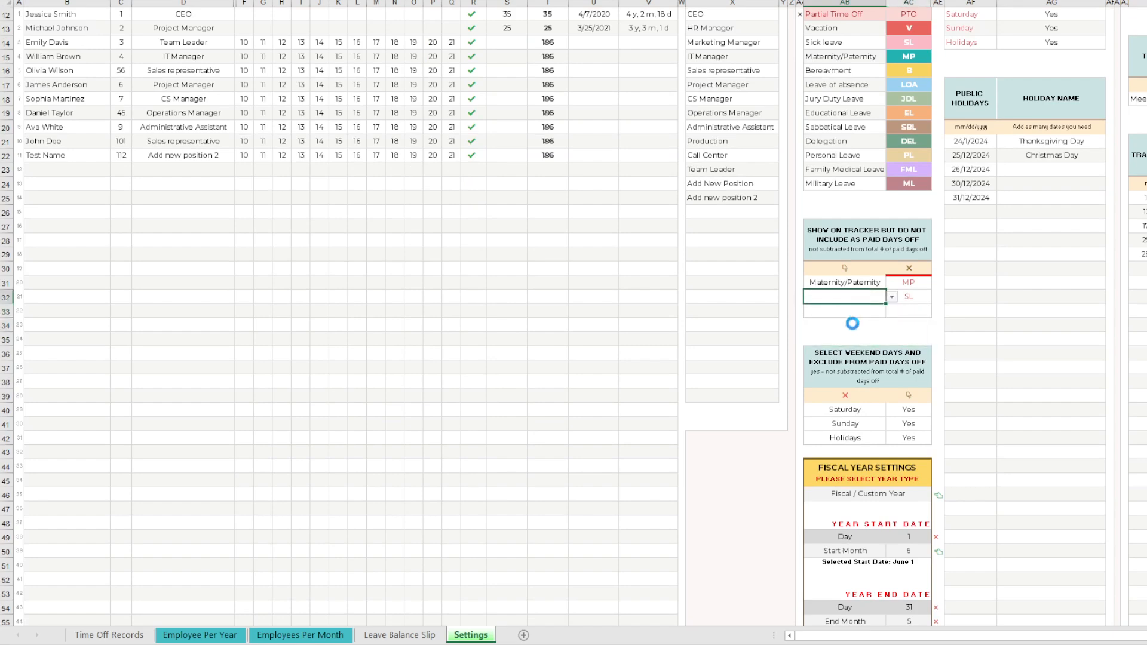
click(852, 323)
Step: Set the weekend days excluded from paid days off to Friday and Saturday
scroll(841, 359, down, 2)
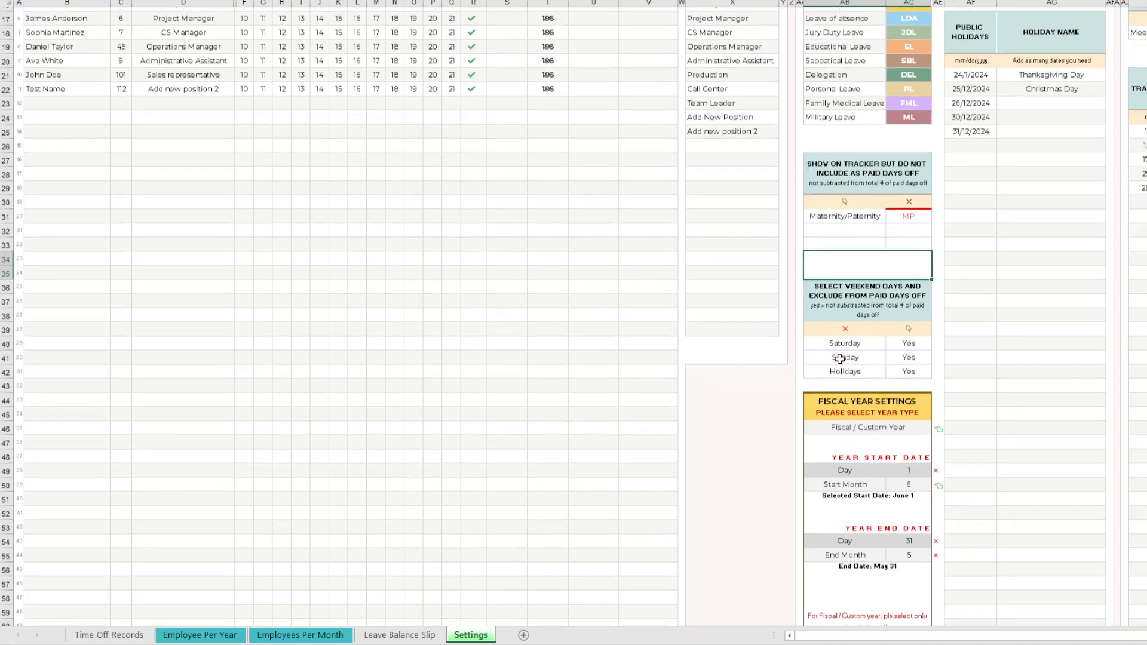
scroll(840, 359, down, 1)
drag(860, 285, 894, 351)
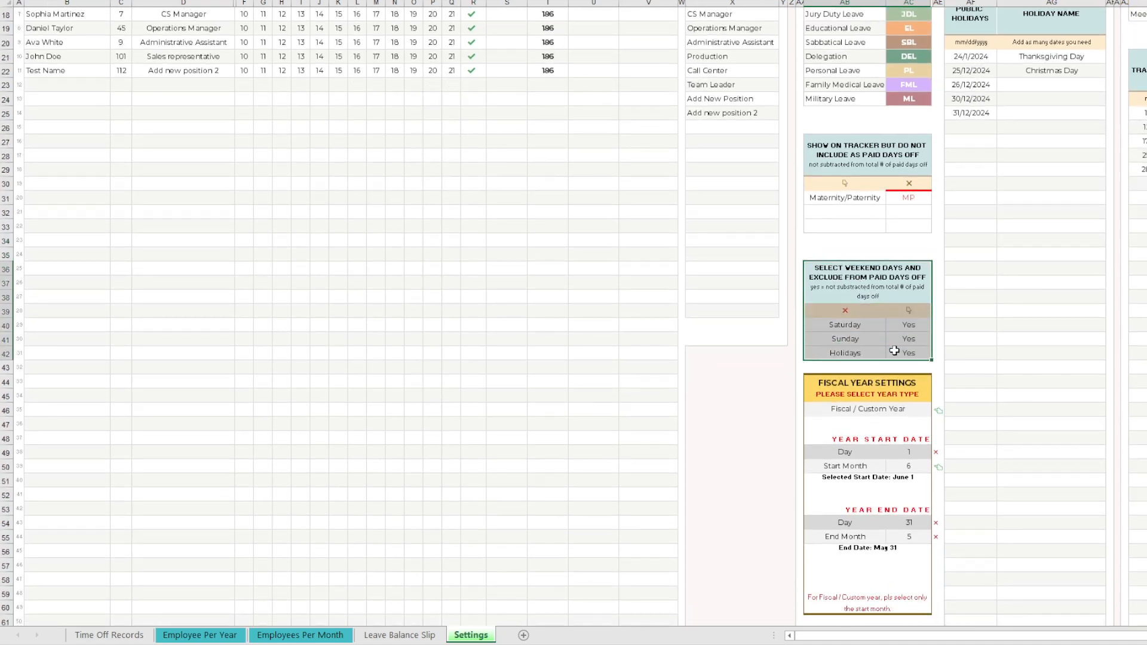
click(875, 329)
click(891, 325)
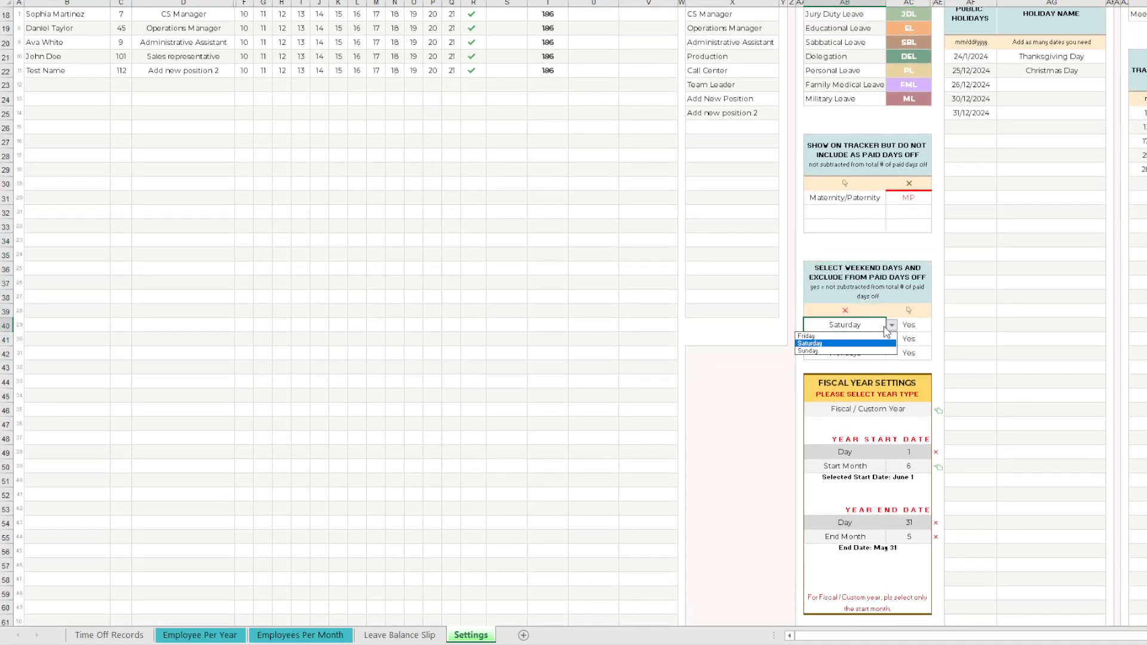
click(856, 329)
click(890, 325)
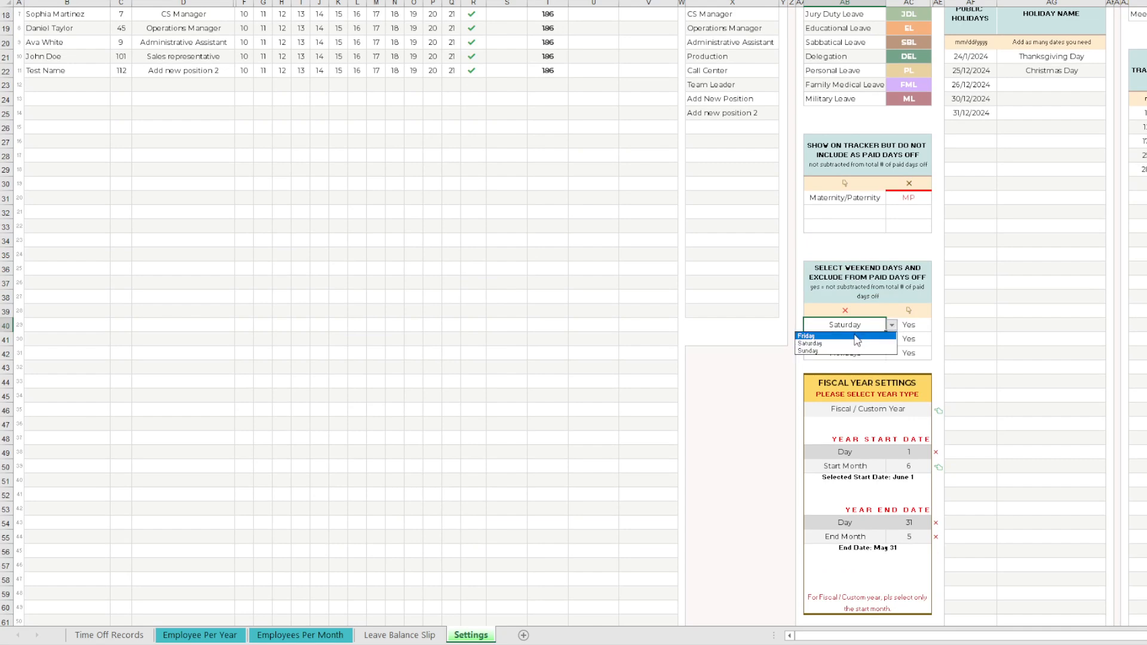
click(857, 337)
click(858, 338)
click(891, 339)
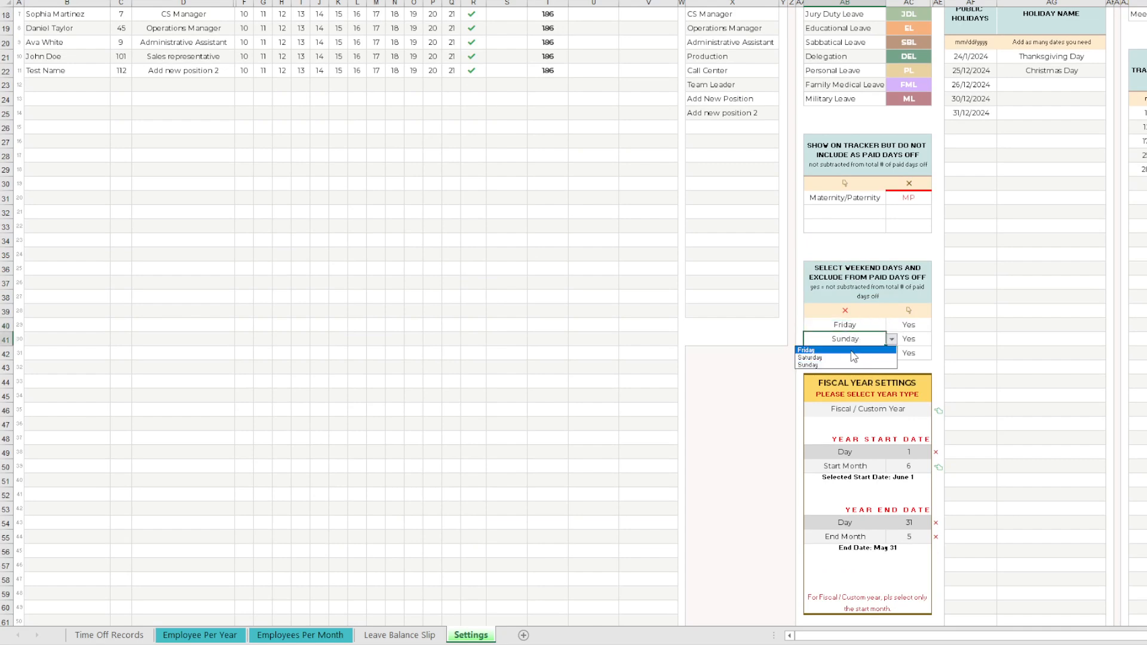
click(848, 357)
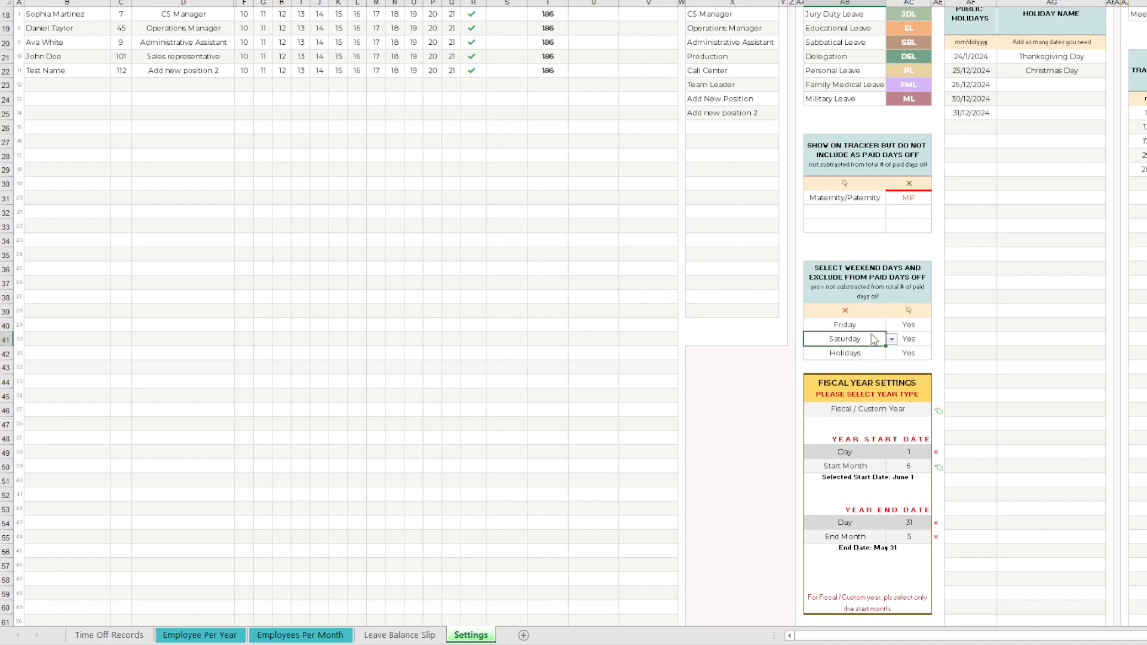
Step: Set the weekend days excluded from paid days off to Saturday and Sunday
click(876, 325)
click(892, 325)
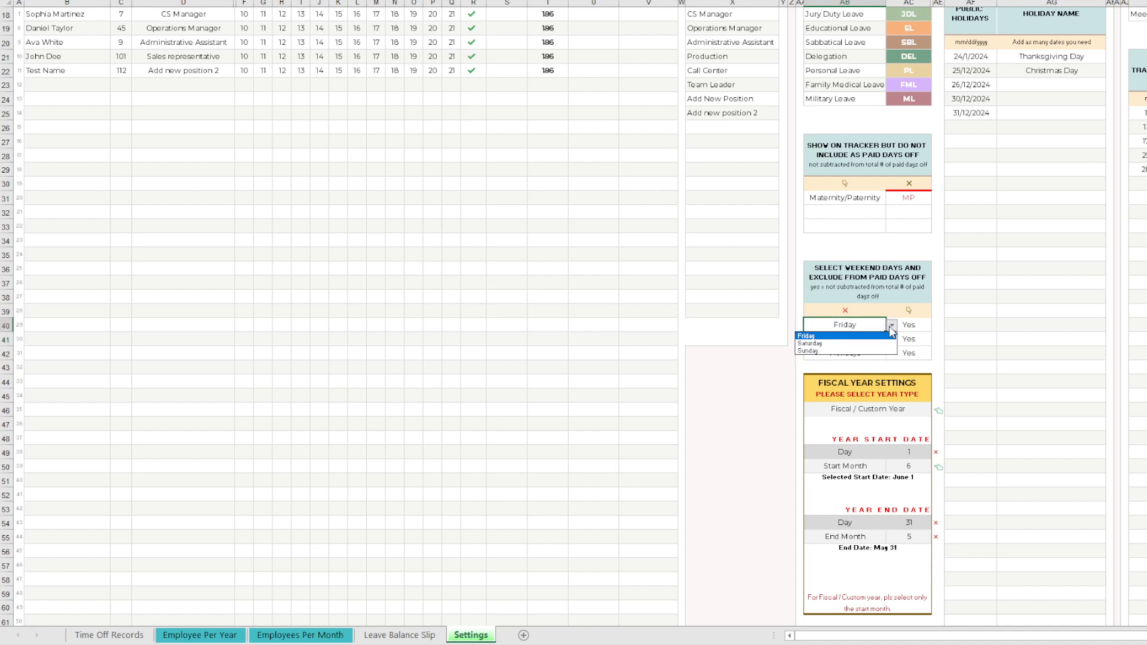
click(851, 338)
click(888, 327)
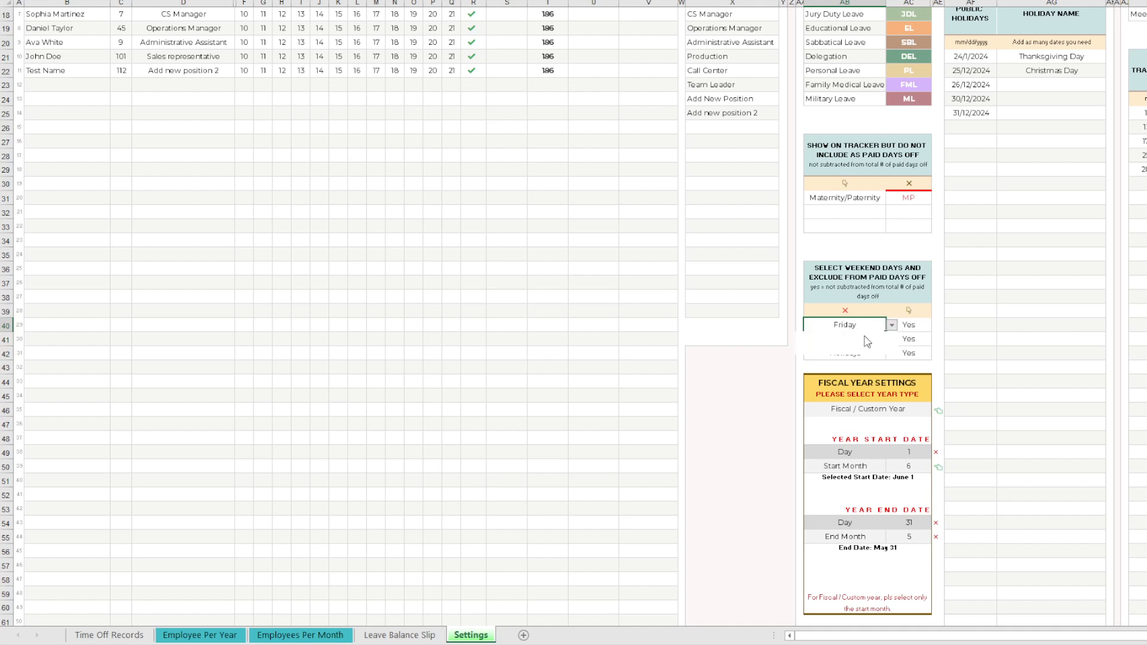
click(848, 345)
click(888, 340)
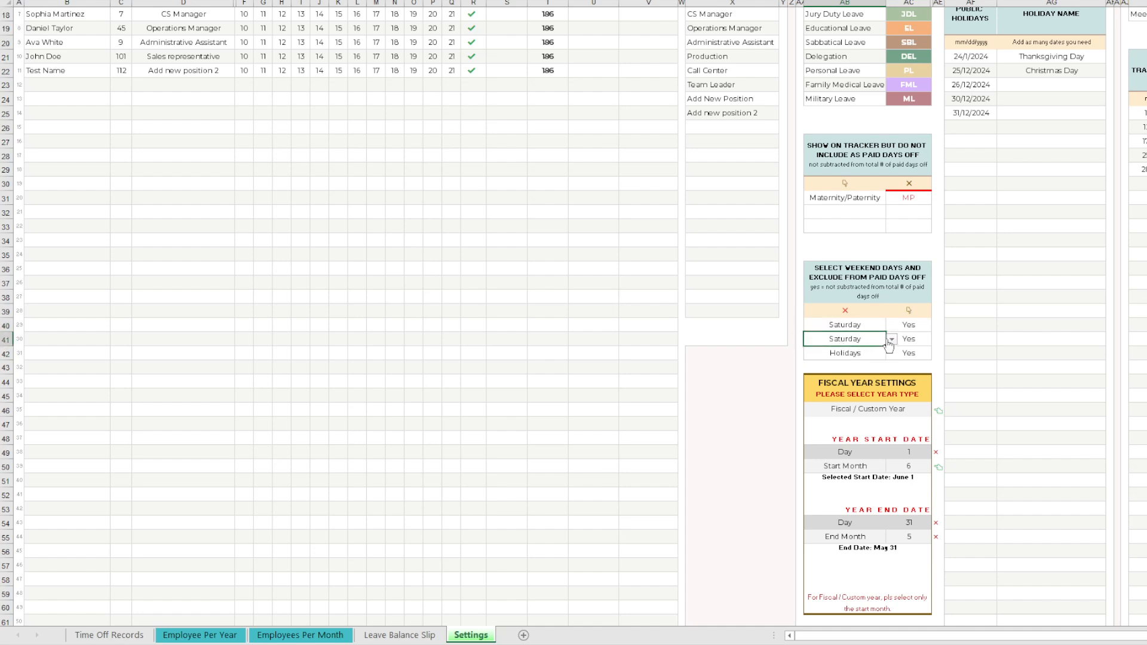
click(891, 340)
click(838, 366)
Step: Highlight the Yes options that exclude Saturday, Sunday and Holidays from paid days off
scroll(937, 373, up, 6)
click(843, 455)
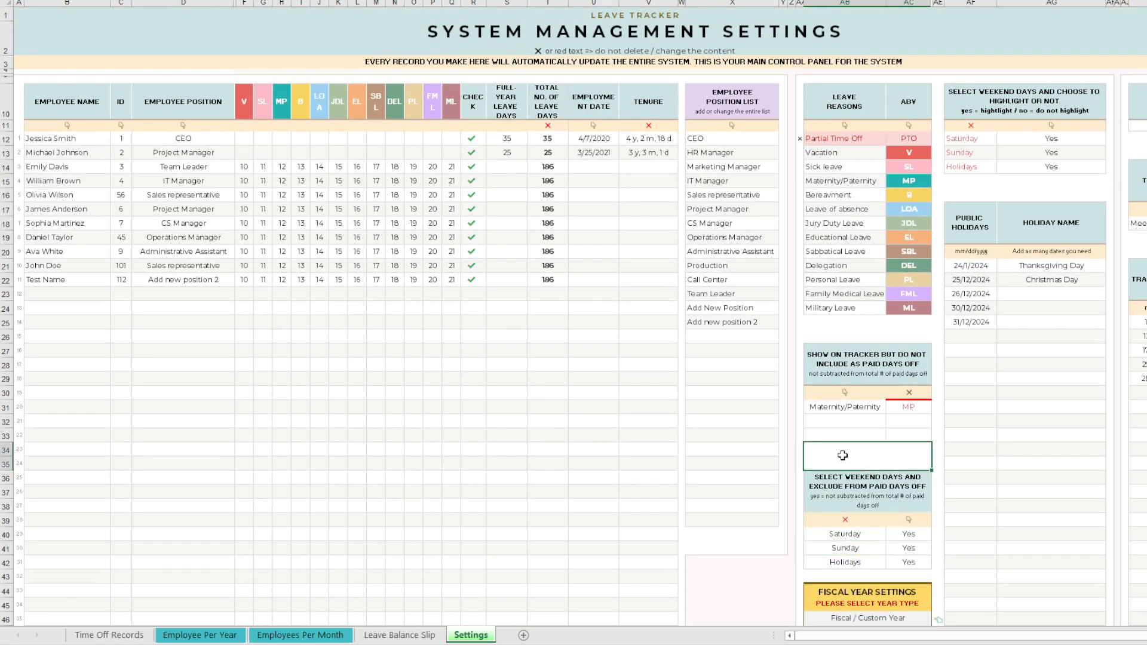
drag(904, 535, 912, 561)
scroll(877, 416, down, 1)
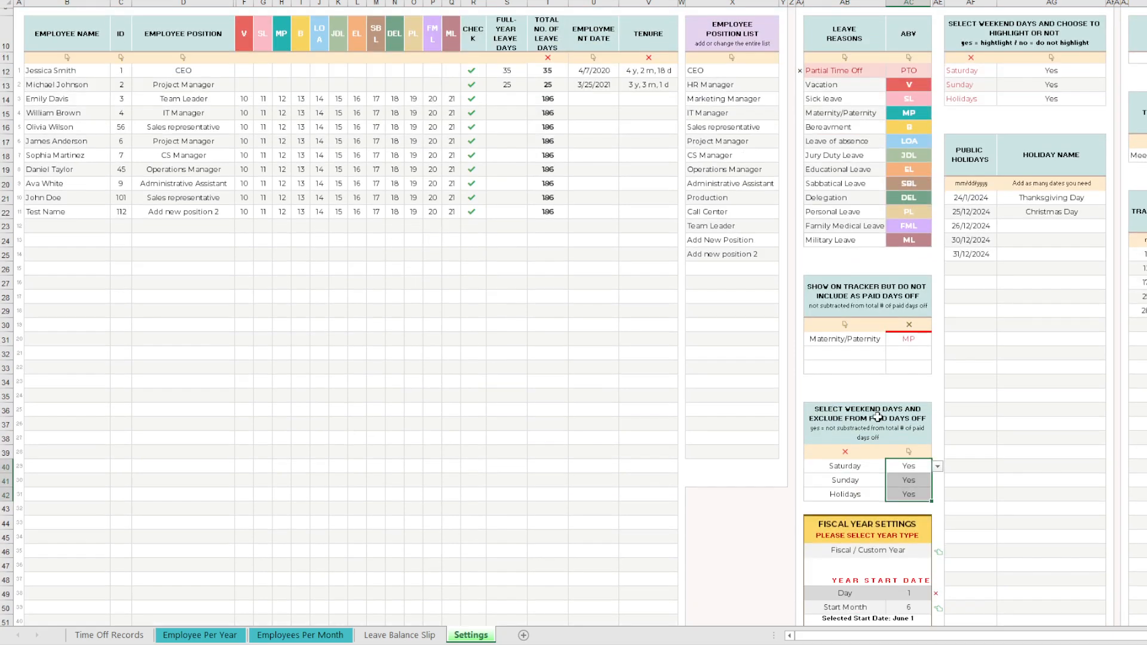
scroll(876, 416, down, 1)
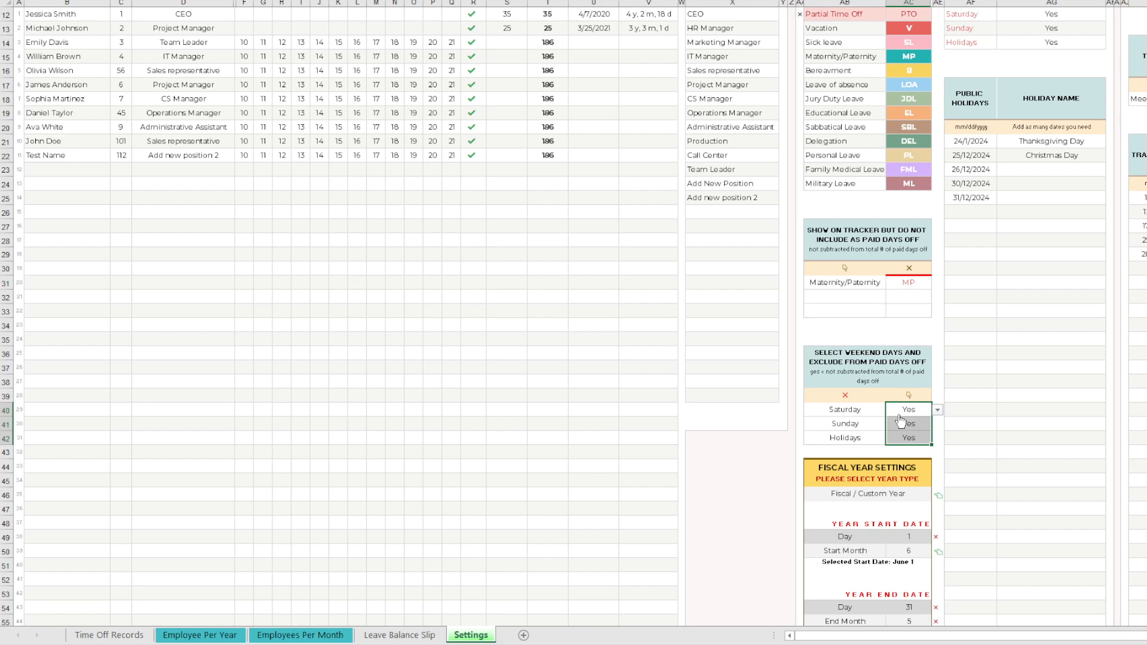
scroll(900, 421, down, 3)
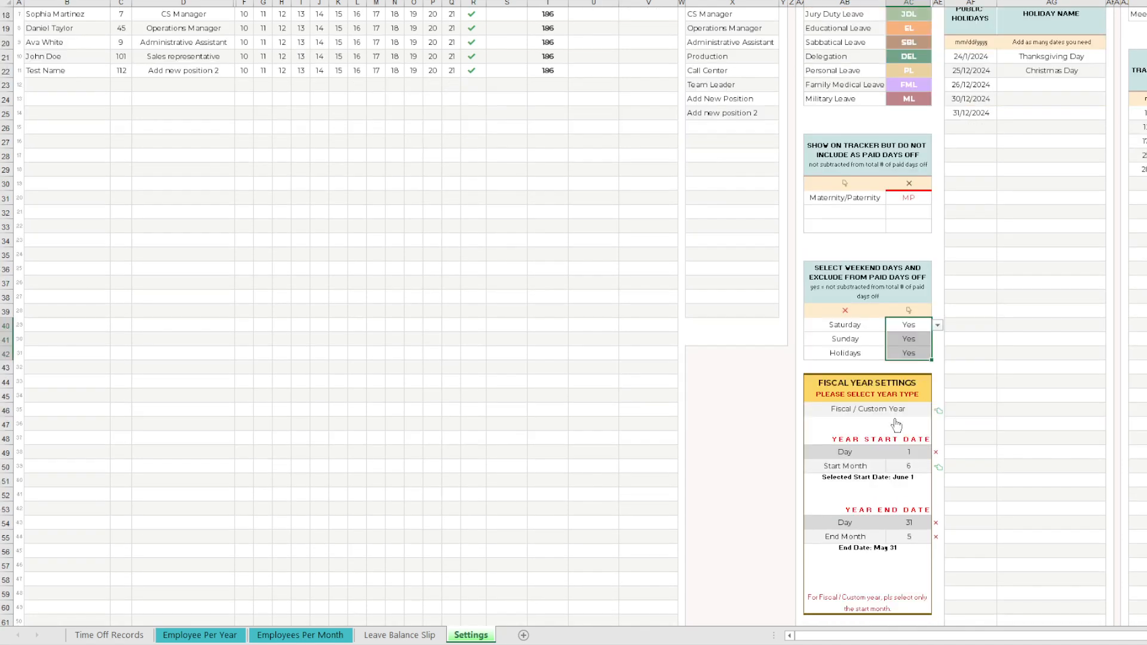
Step: Compare the Fiscal Year Settings block with the employees' leave allocations per leave type, from V to Full-Year Leave Days
click(855, 346)
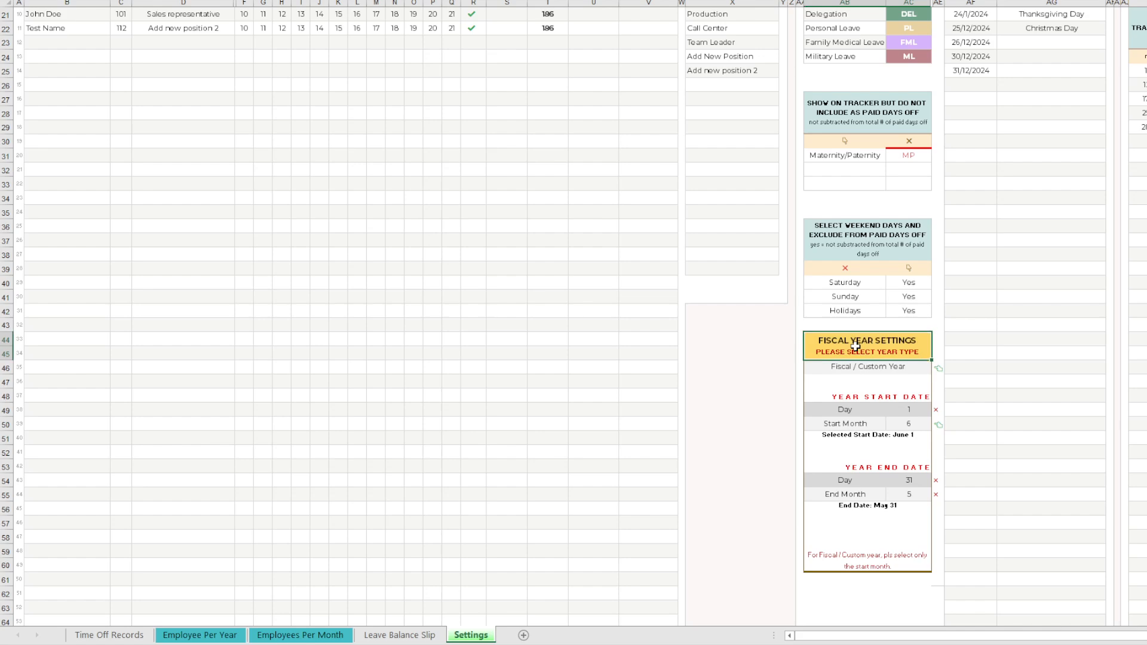
scroll(856, 346, up, 7)
drag(252, 110, 437, 278)
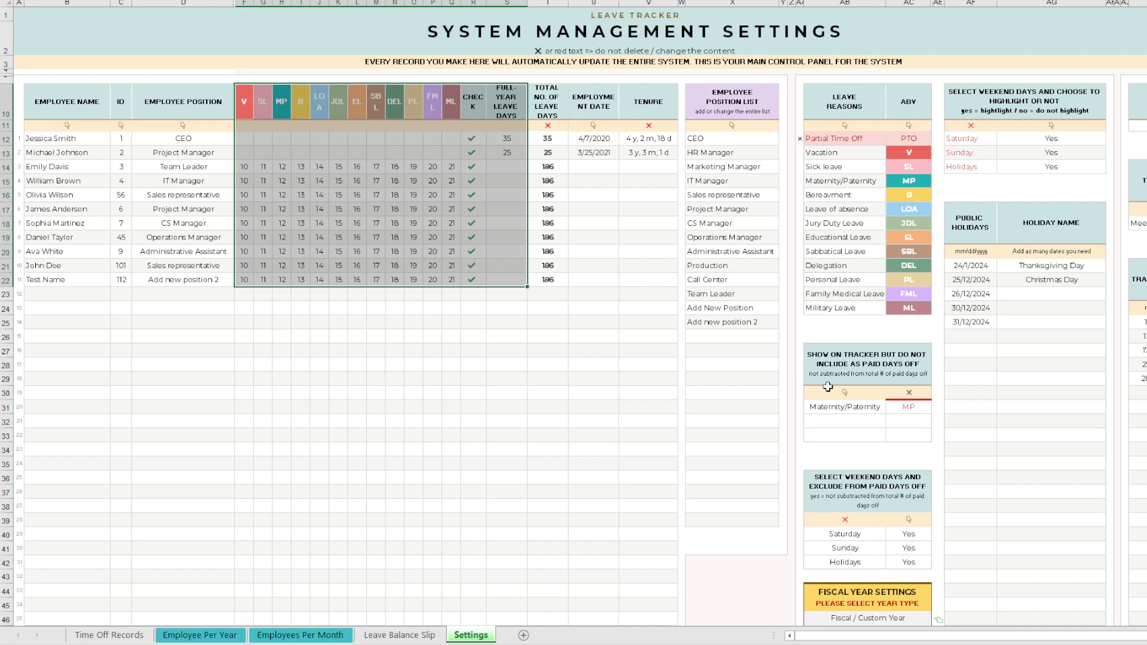
scroll(827, 386, down, 7)
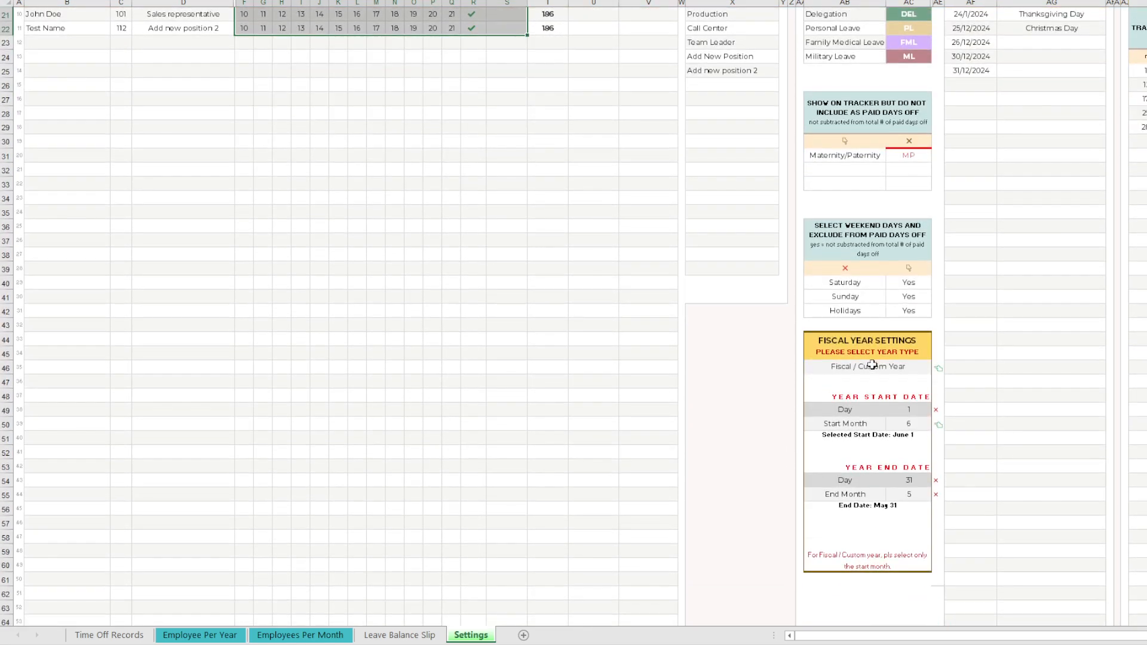
click(870, 342)
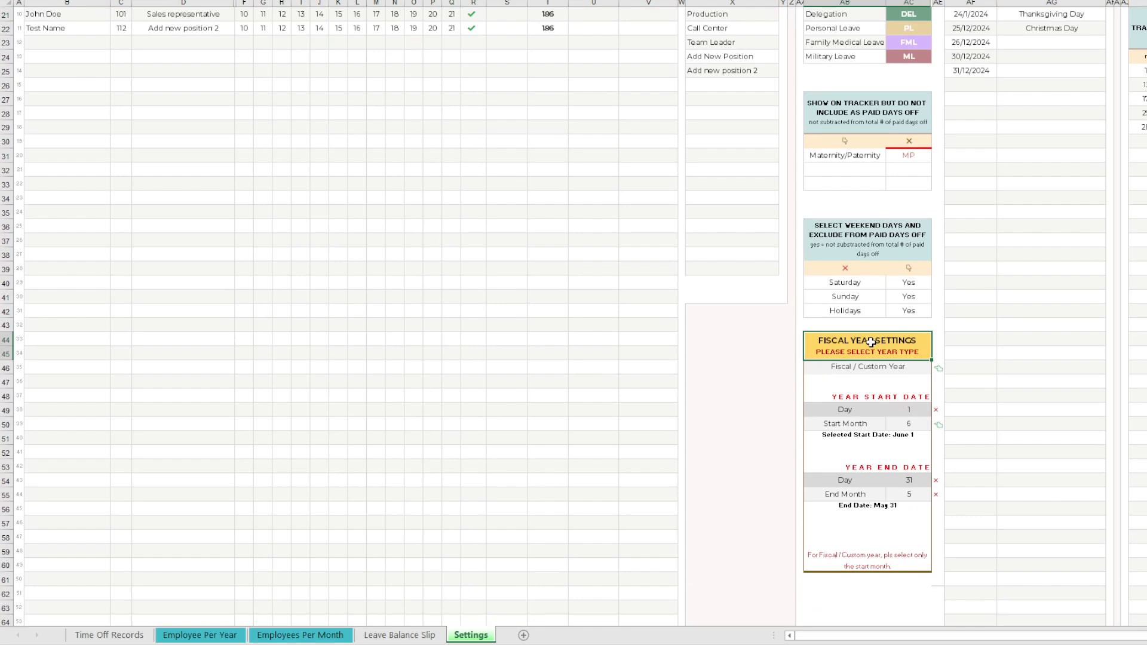
Step: Try the available year types in the Fiscal Year Settings and set the year type to Standard Year
click(889, 368)
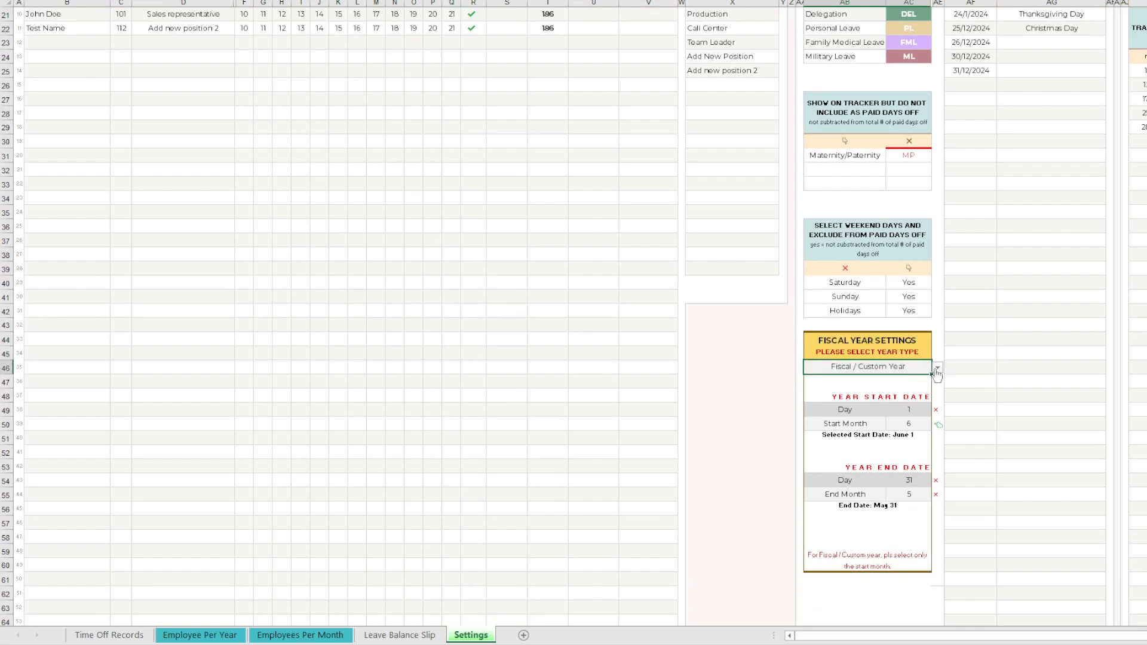
click(936, 369)
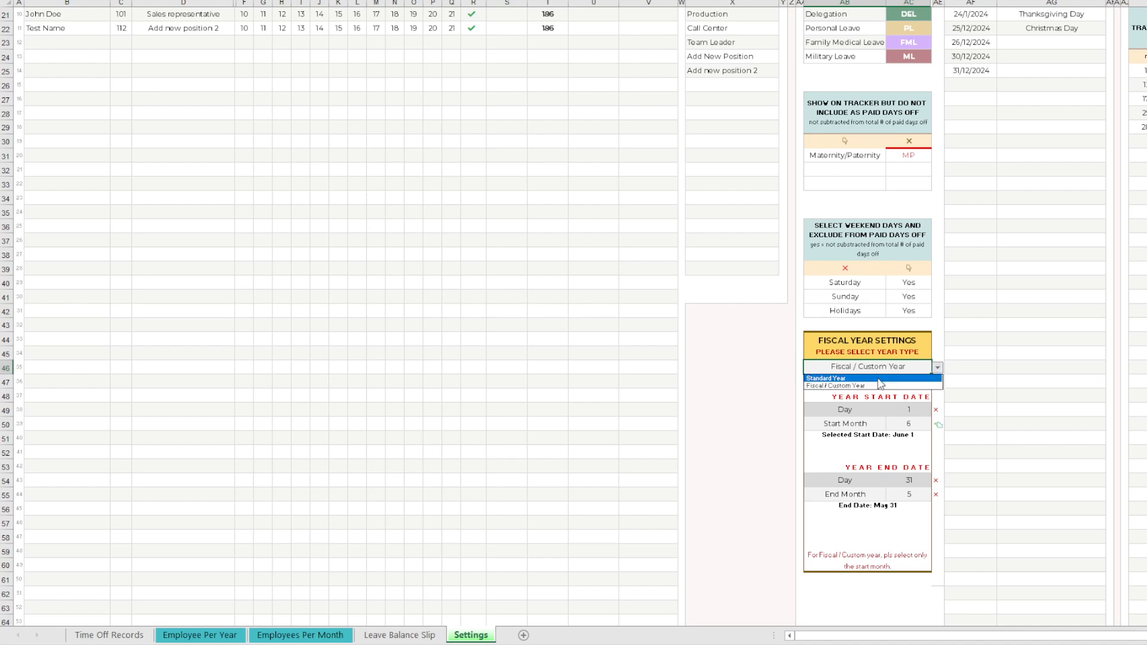
click(881, 379)
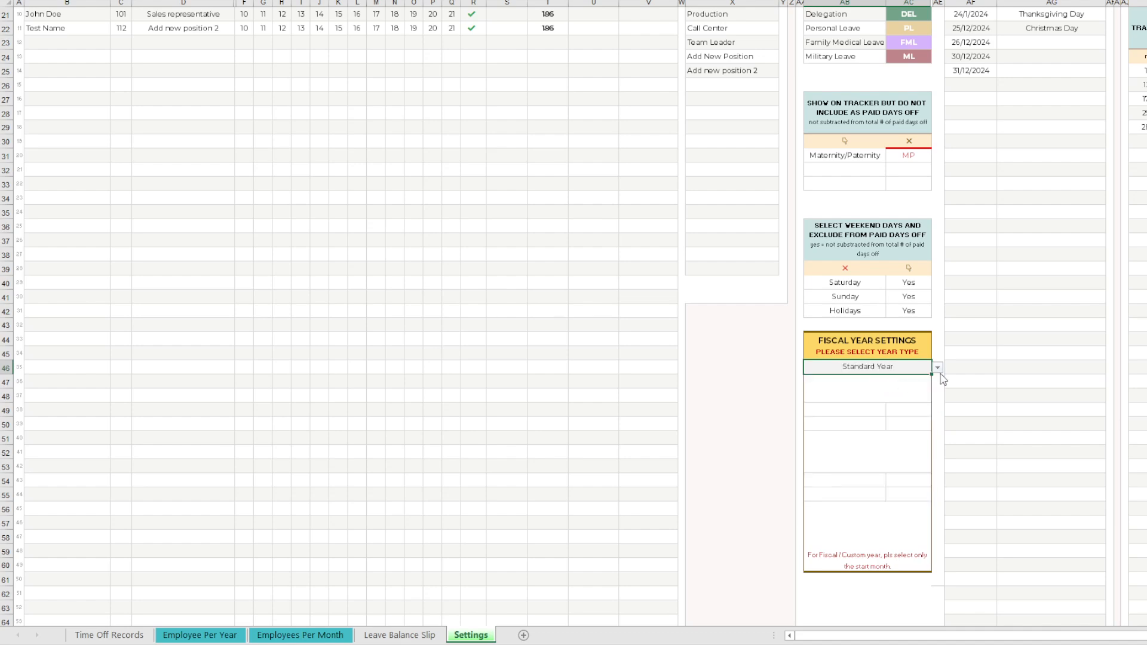
click(938, 367)
click(884, 391)
click(937, 367)
click(883, 386)
click(775, 372)
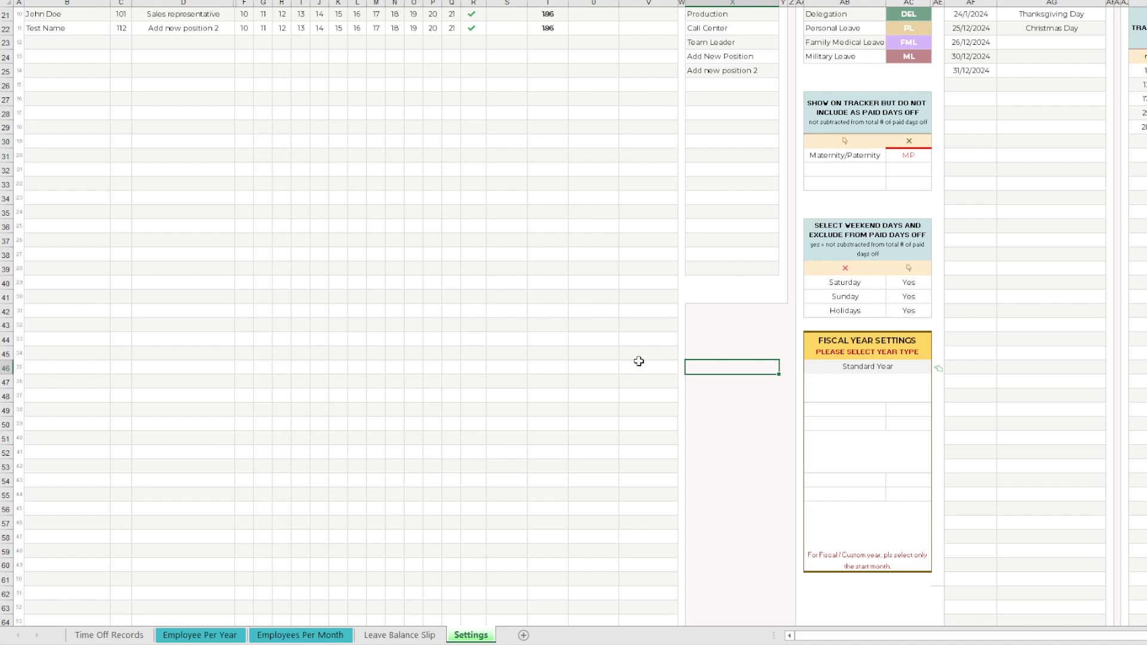
Step: Look over the Settings sheet and select the year type cell in the Fiscal Year Settings
scroll(638, 361, up, 7)
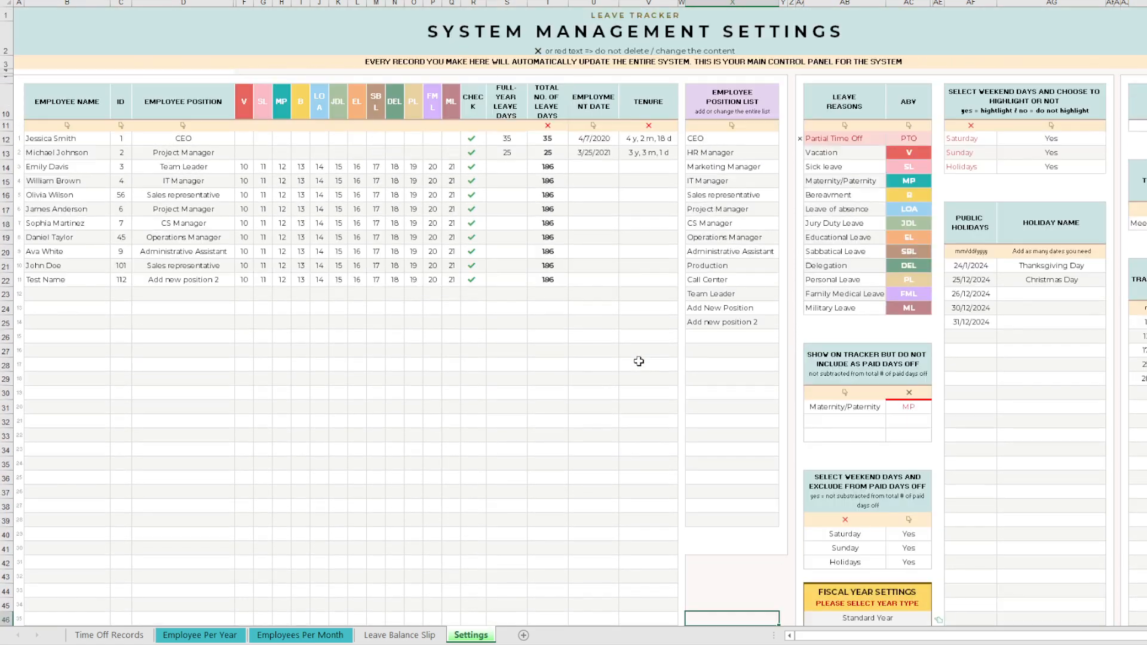
scroll(639, 361, down, 5)
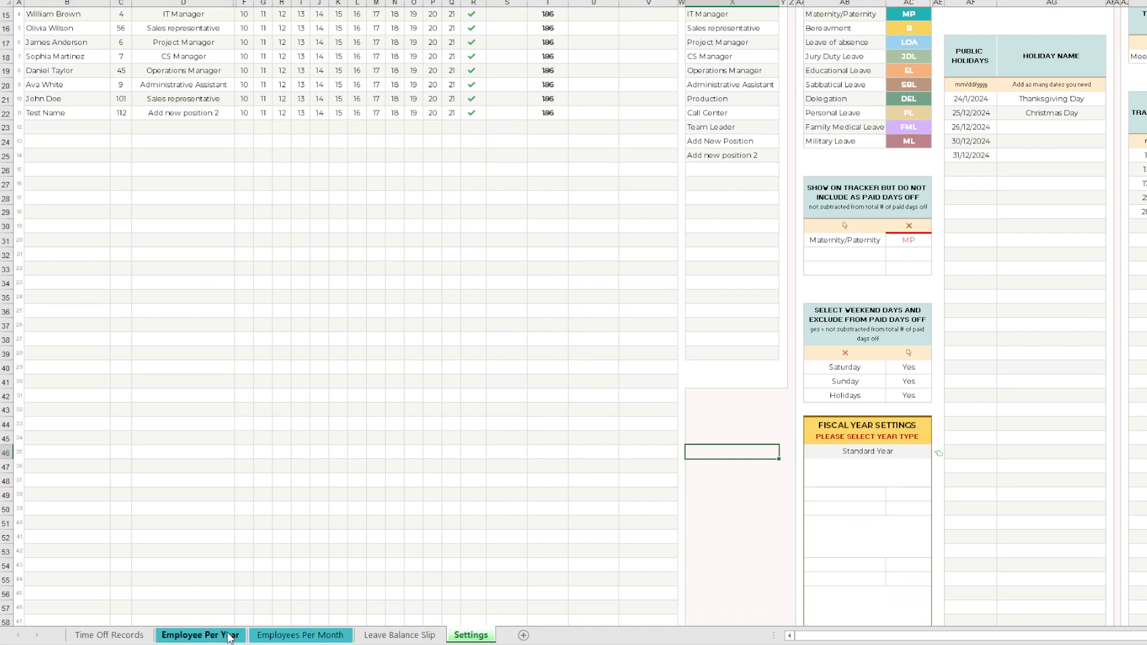
click(843, 454)
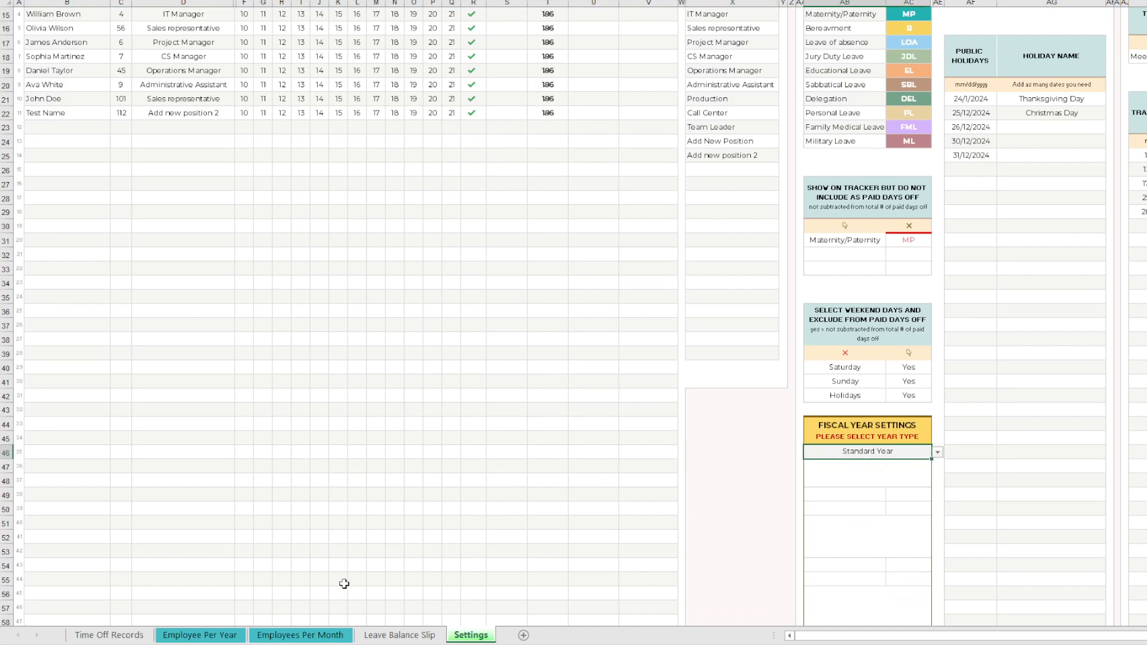
Step: Look over the Employee Per Year sheet and its 2024 monthly calendar from January to December
click(200, 635)
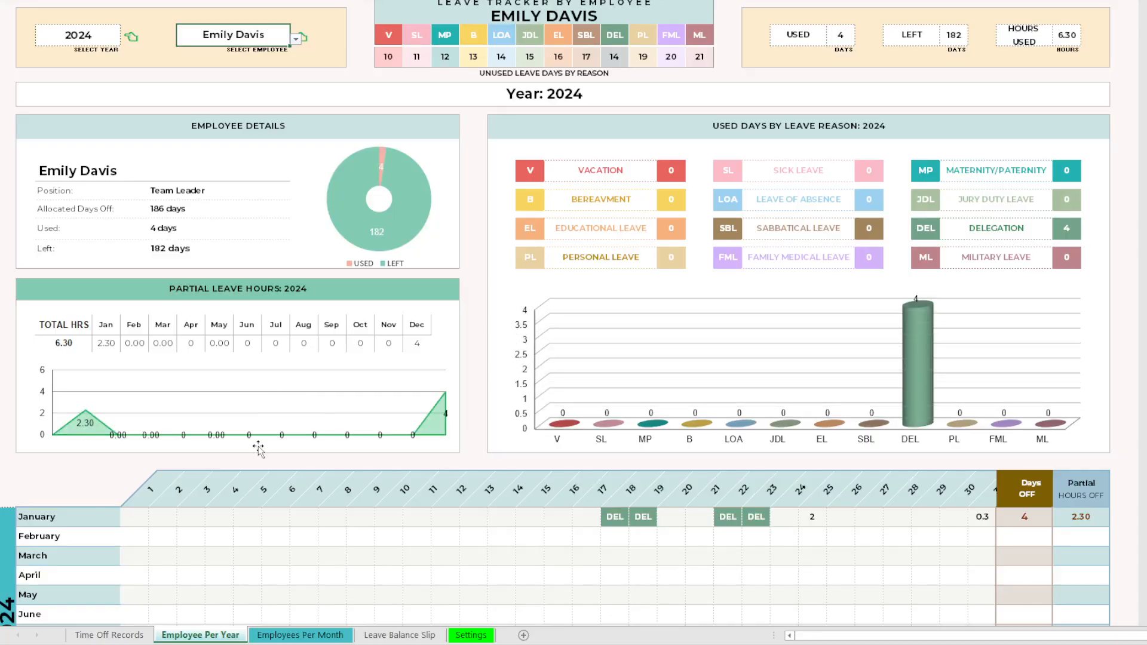
scroll(162, 242, down, 1)
scroll(163, 241, down, 4)
scroll(151, 248, up, 5)
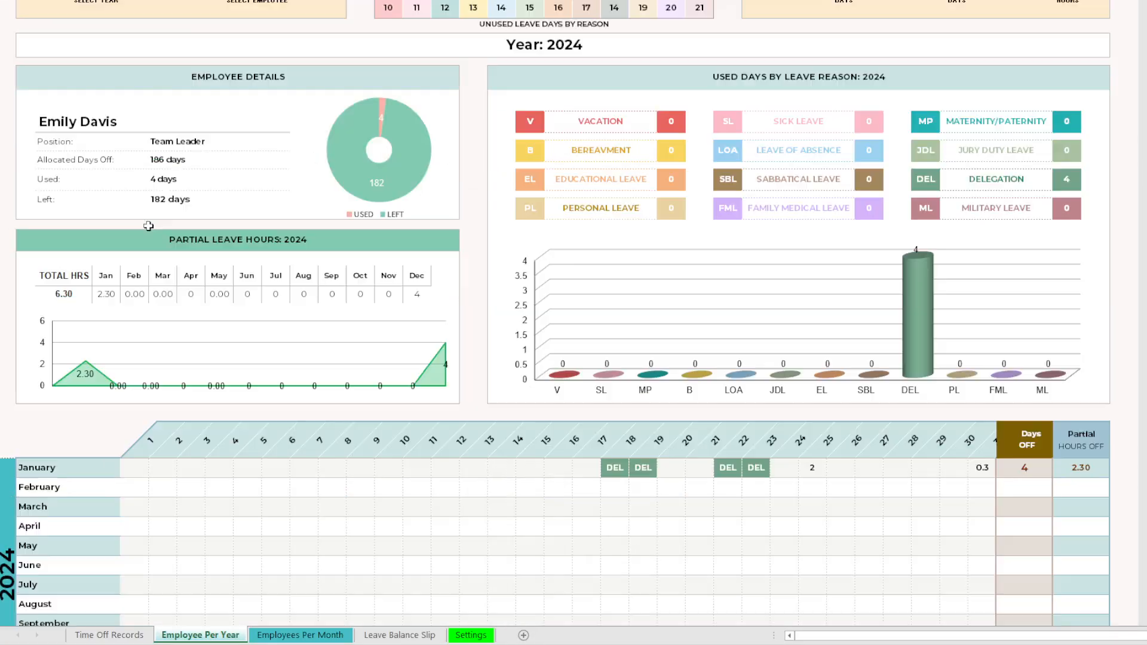
scroll(172, 212, down, 5)
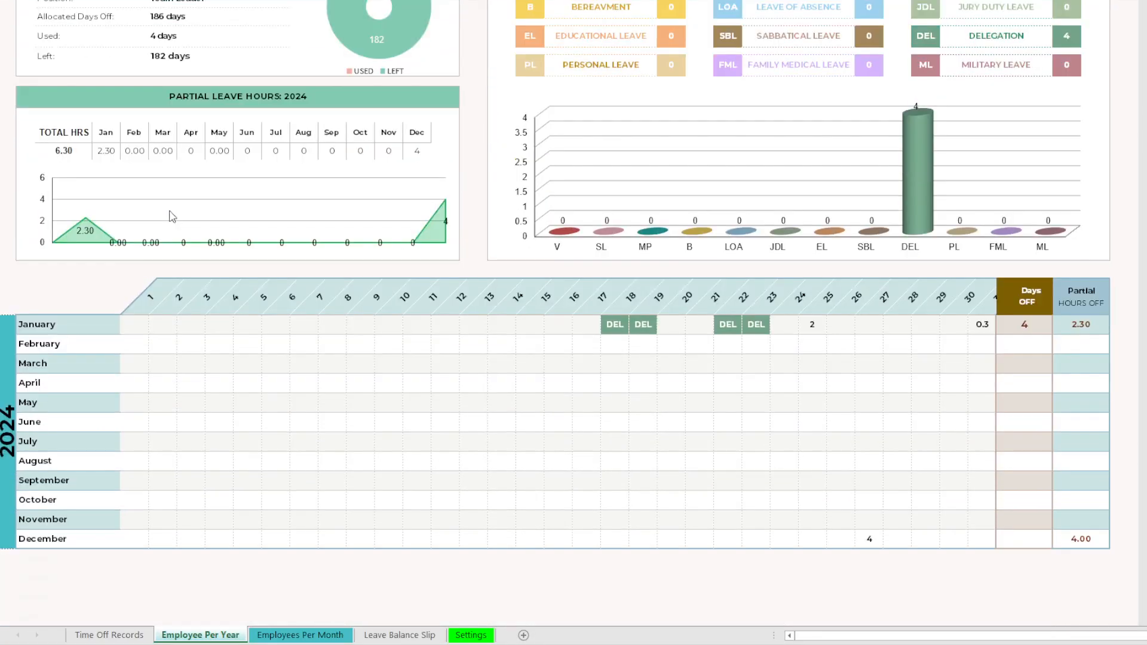
click(68, 326)
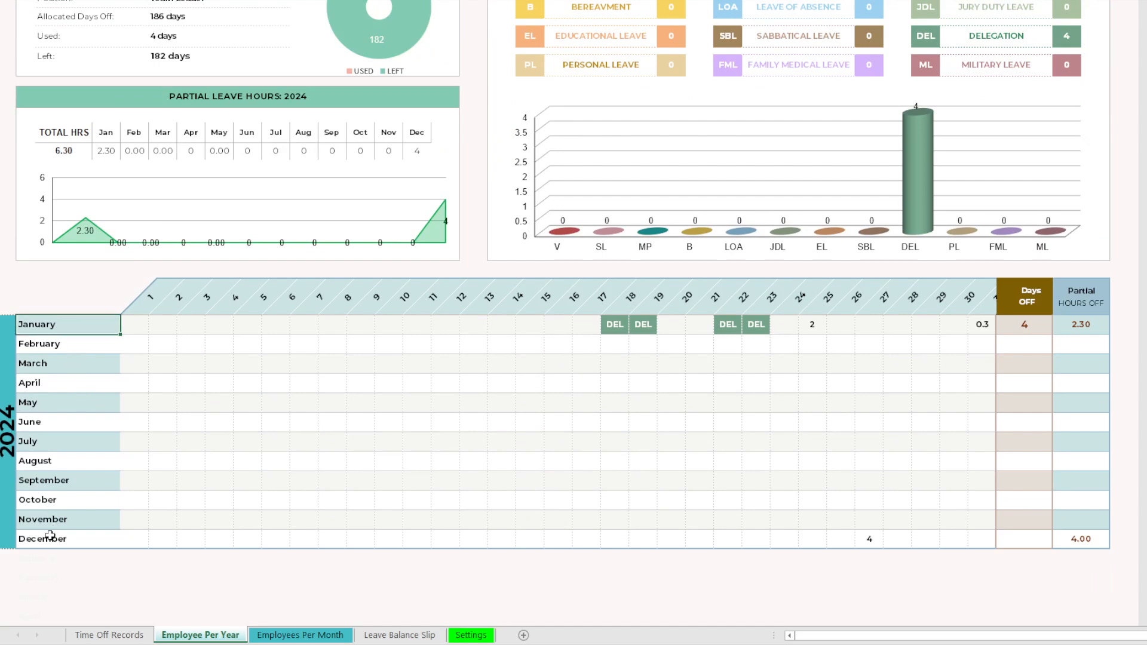
click(50, 536)
click(10, 444)
click(149, 310)
click(144, 320)
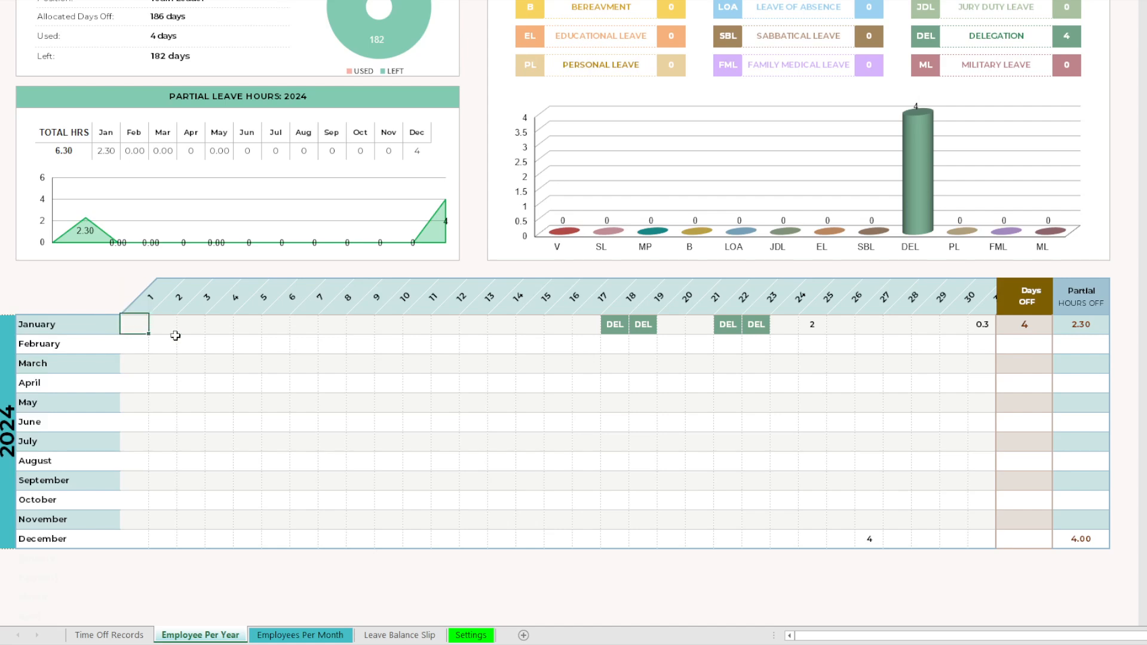
Step: Examine the employee's 2024 calendar, including the January DEL entries and the December partial hours
drag(143, 324, 990, 544)
click(692, 417)
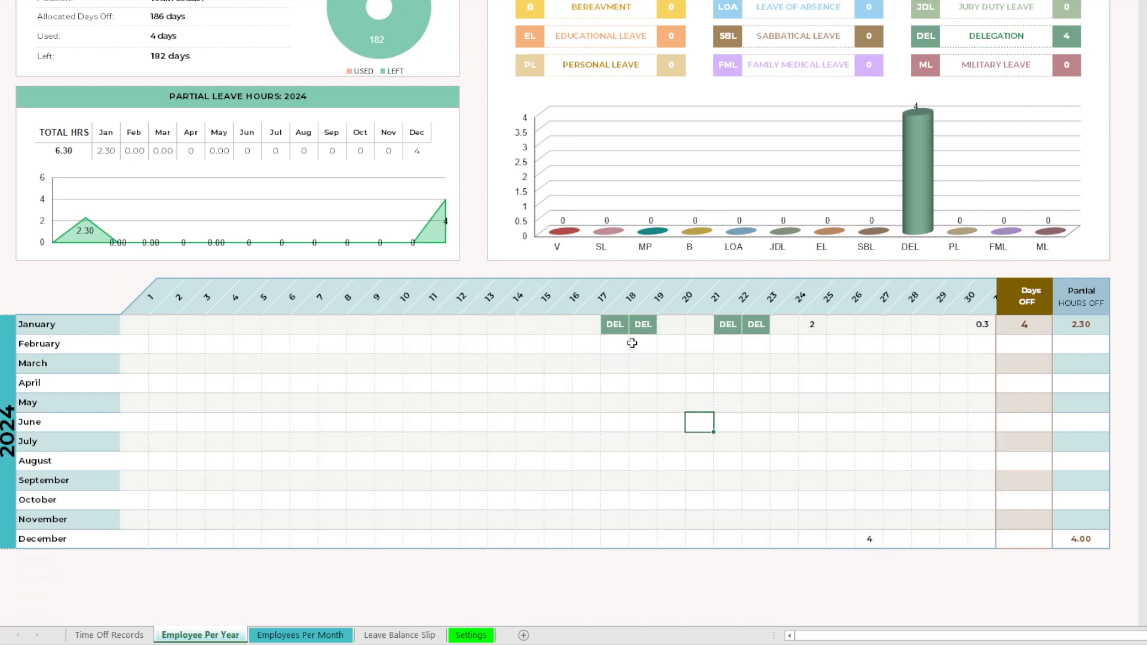
click(615, 326)
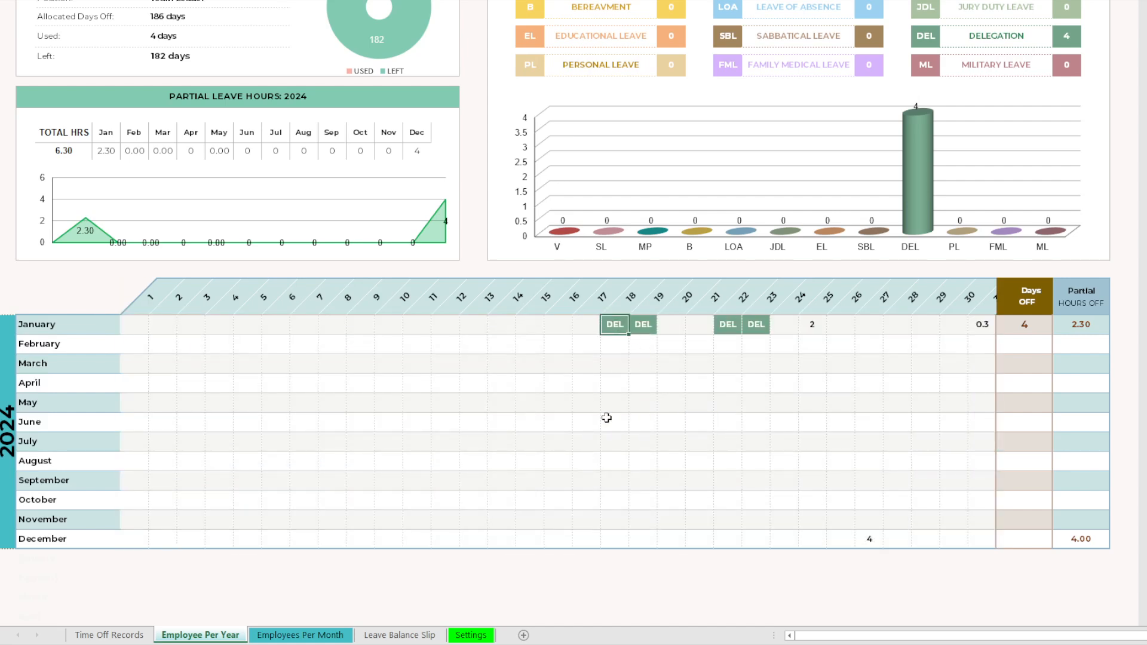
click(867, 539)
scroll(586, 388, up, 3)
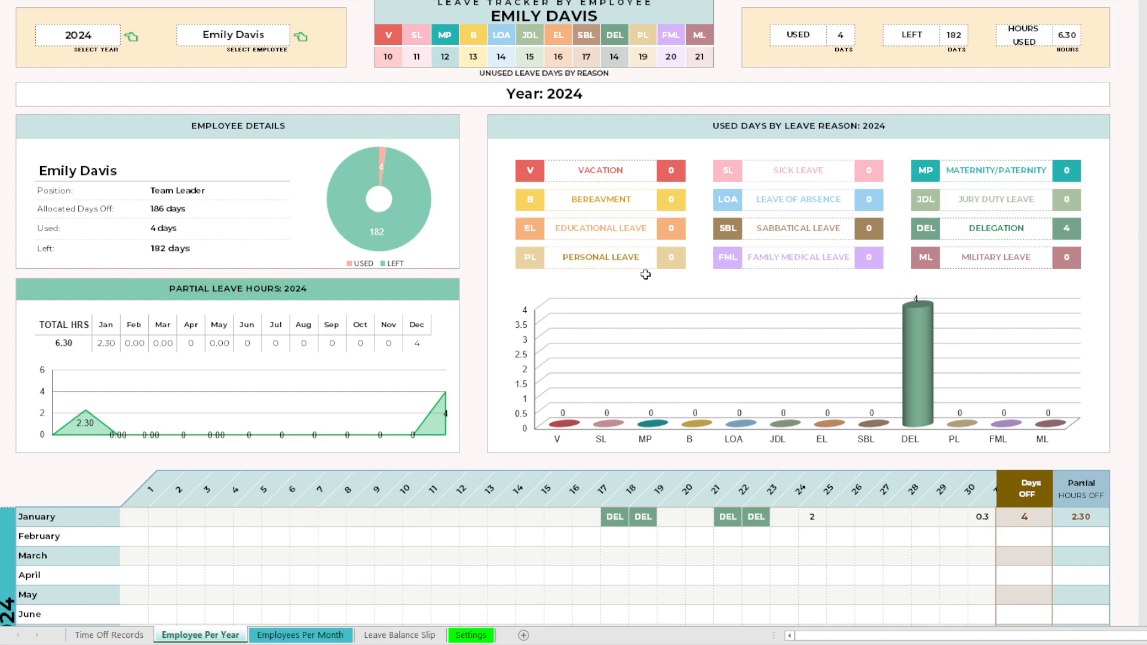
scroll(358, 303, down, 3)
drag(57, 333, 983, 539)
scroll(410, 231, up, 3)
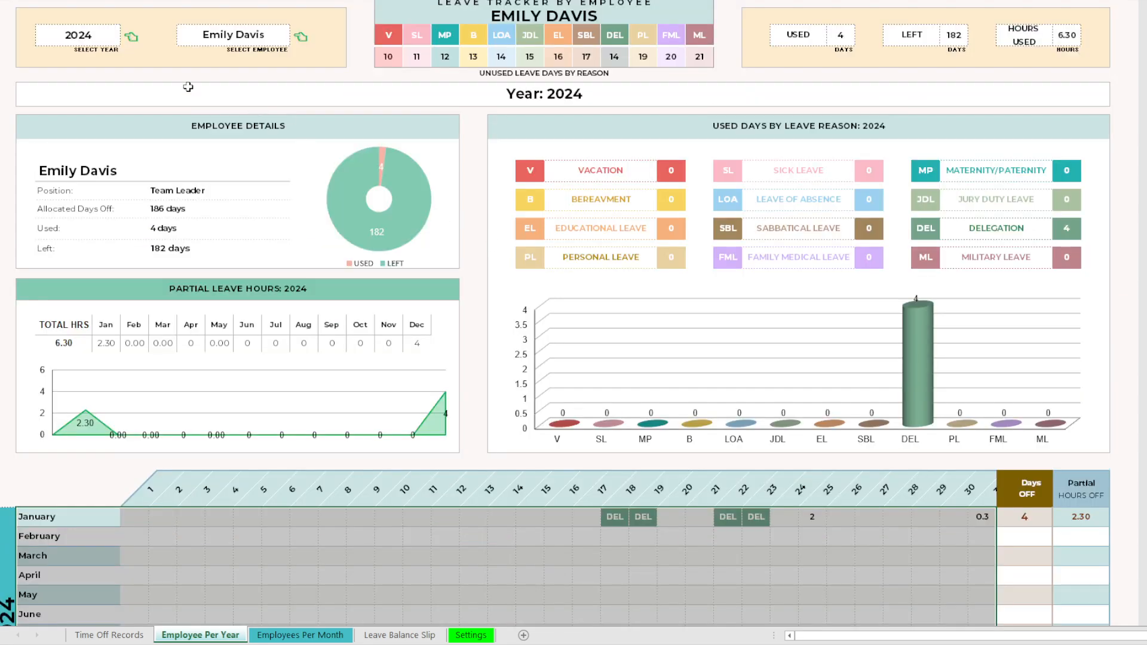
Step: Switch the yearly leave tracker to the employee who holds the CEO position
click(279, 32)
click(295, 38)
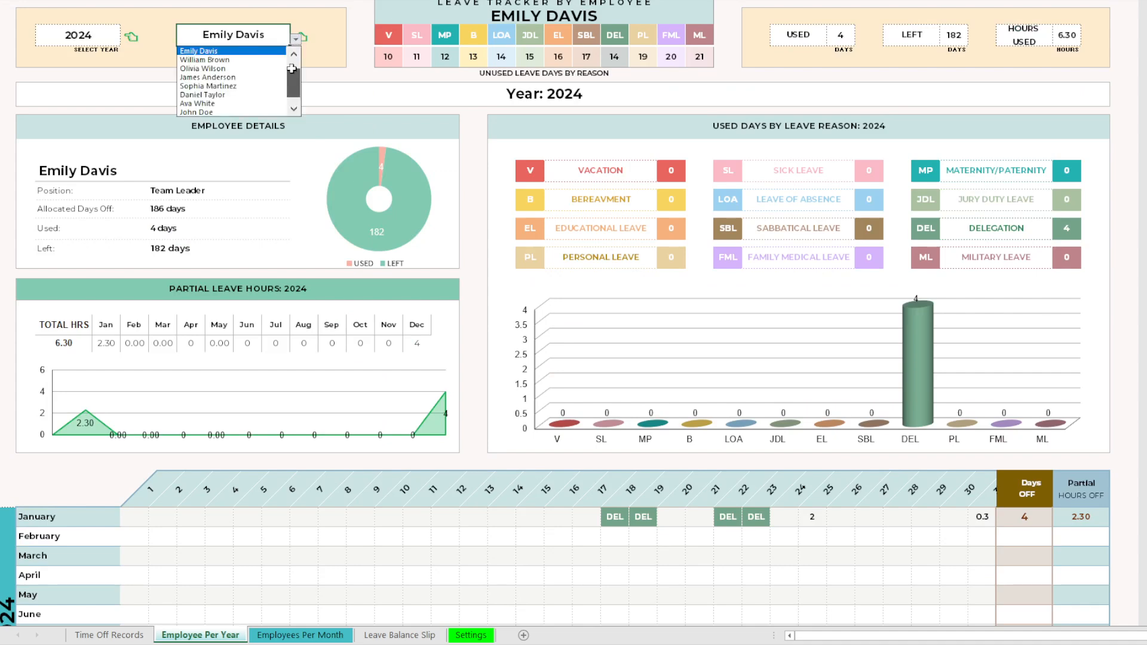
click(202, 51)
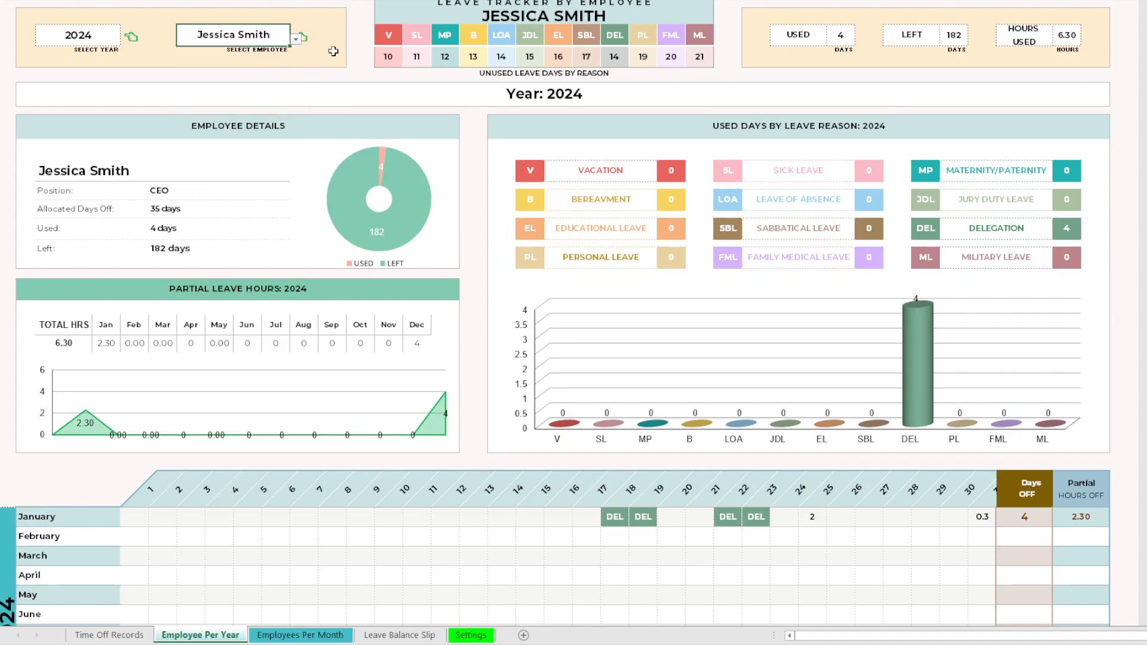
click(332, 75)
Step: Review the CEO's 2024 leave calendar, highlighting the entries from February to November
scroll(448, 155, down, 3)
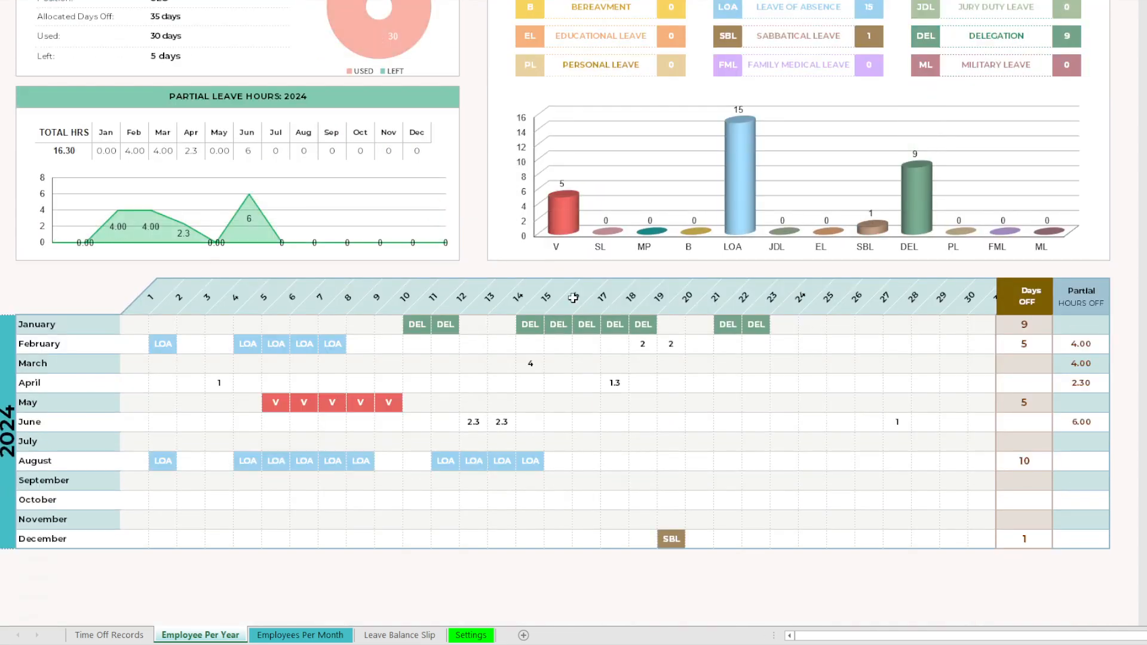
click(568, 389)
scroll(160, 366, up, 3)
scroll(215, 257, down, 3)
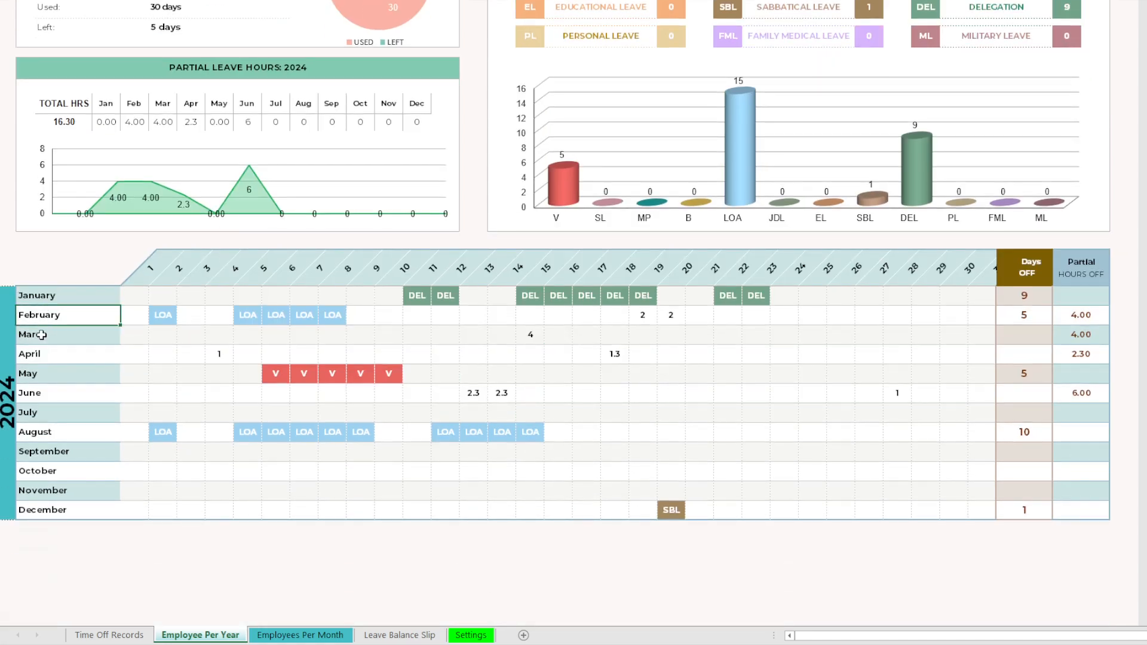
drag(135, 317, 367, 315)
drag(507, 325, 982, 497)
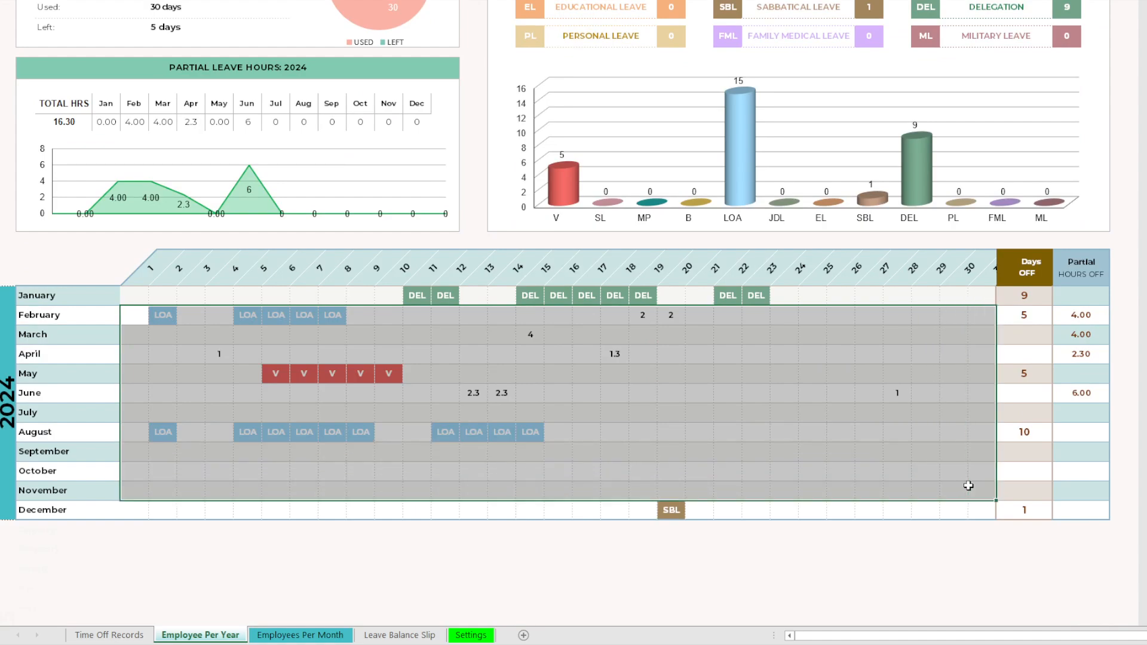
scroll(646, 427, up, 3)
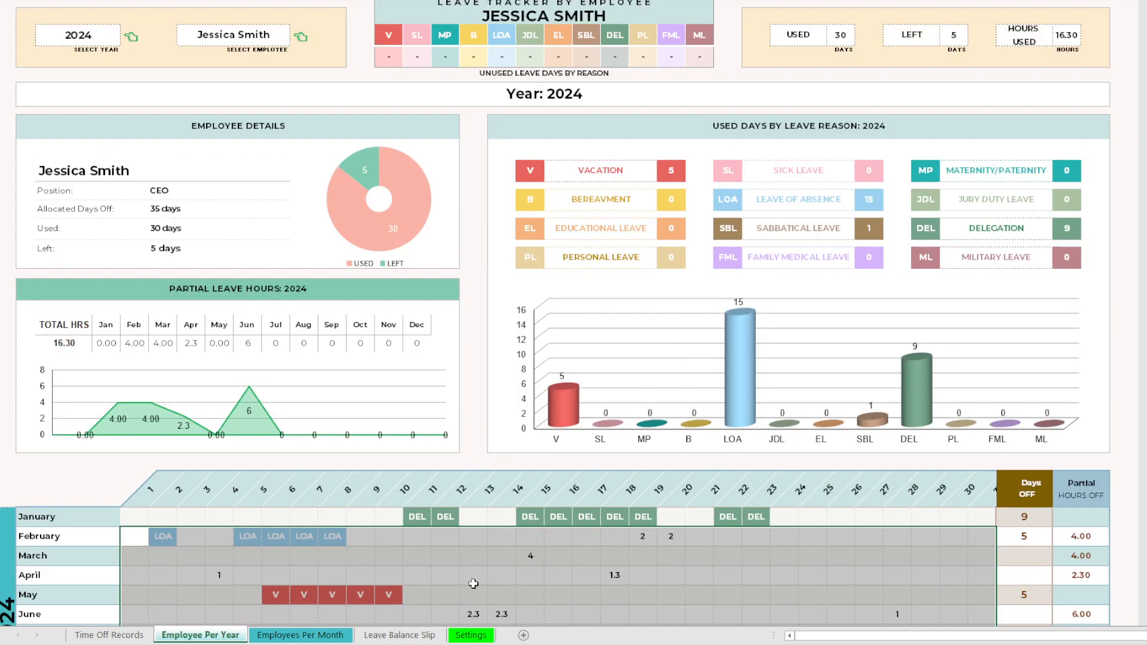
Step: Set the year type in the Settings sheet to Fiscal / Custom Year and highlight the year start and end date block
click(472, 635)
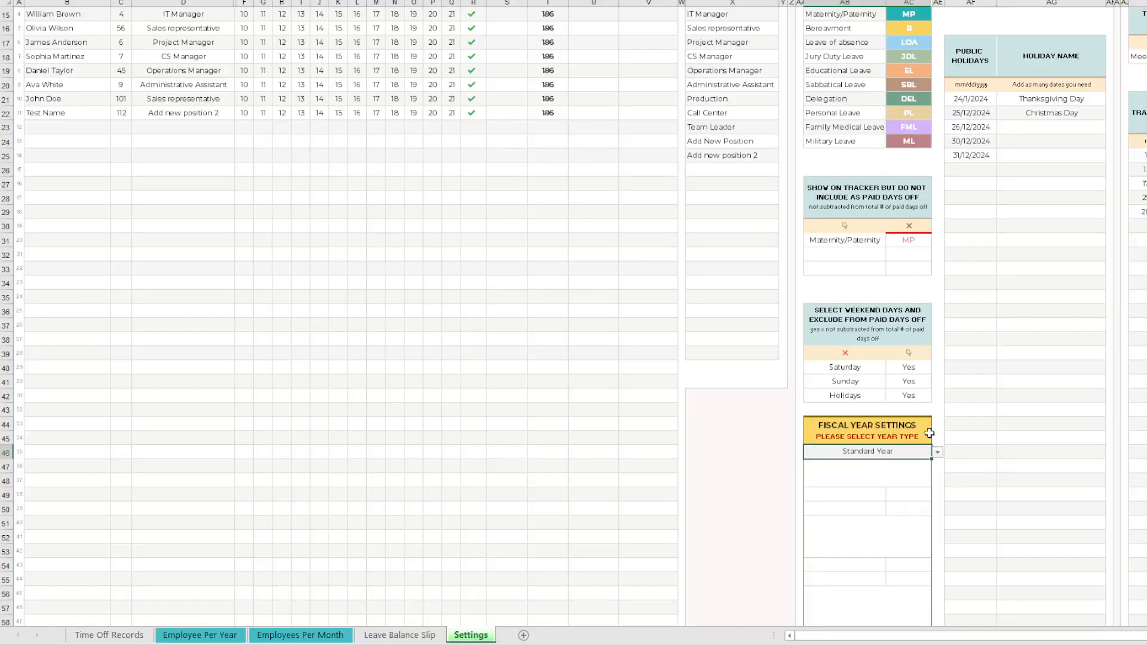
scroll(930, 430, down, 2)
click(937, 369)
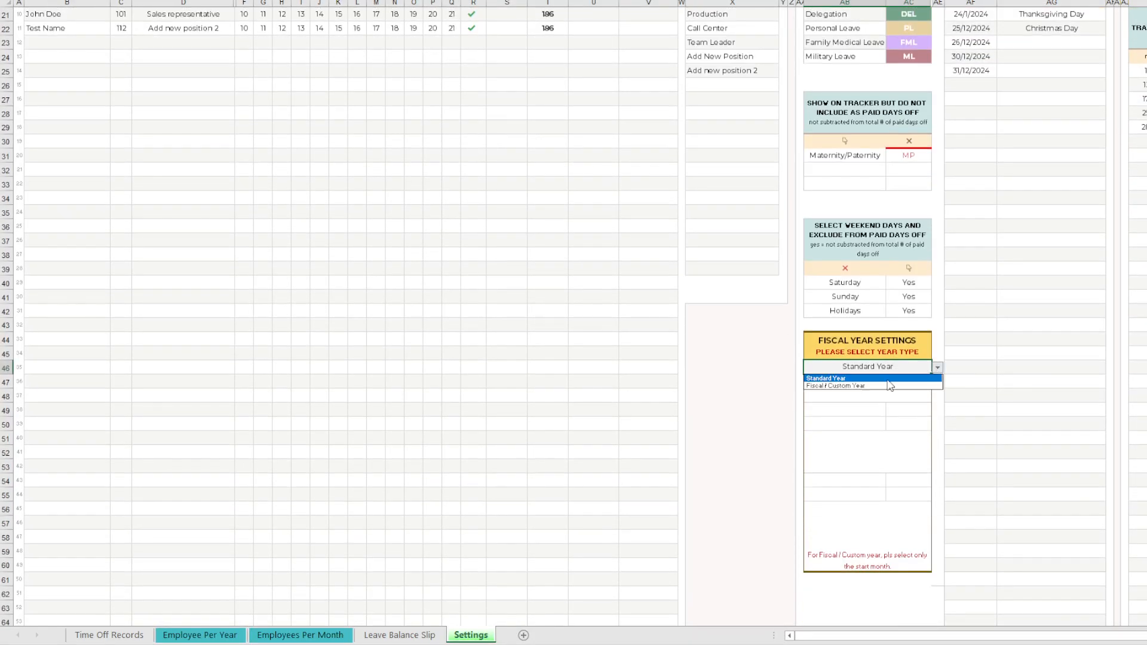
click(866, 389)
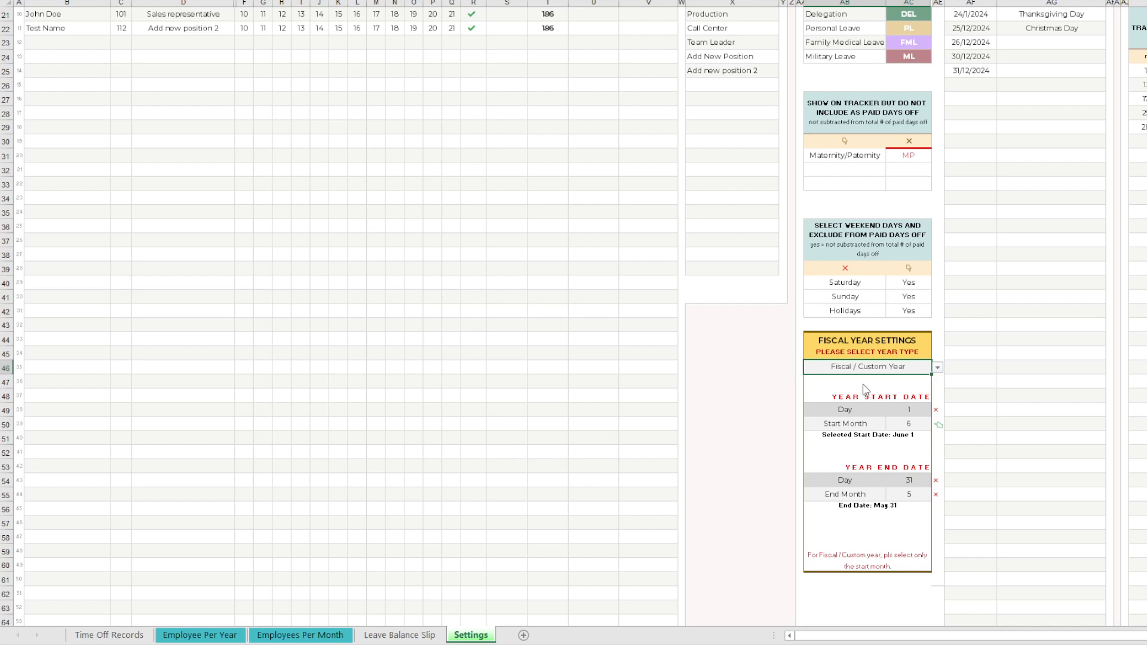
click(911, 426)
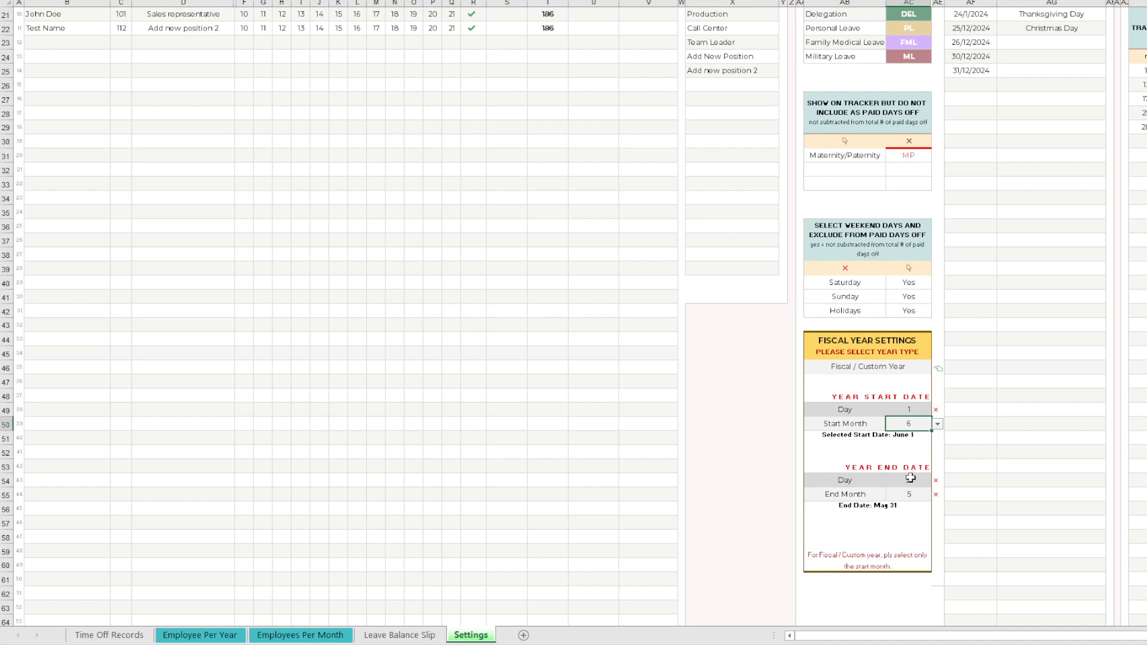
drag(851, 411, 908, 503)
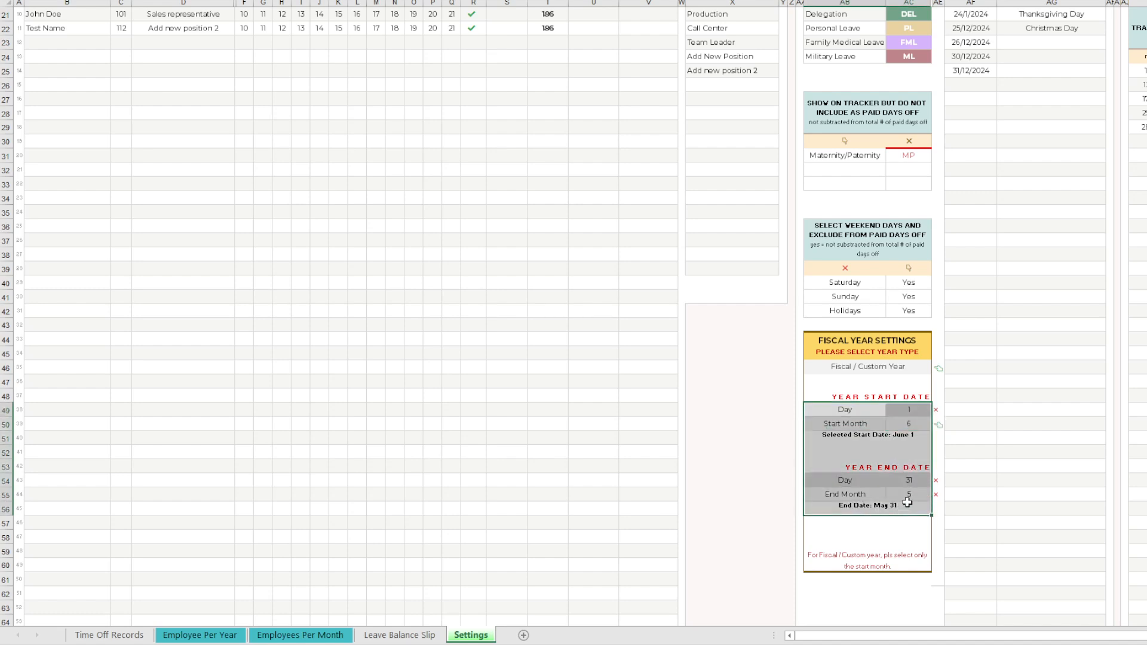
Step: Set the fiscal year's start month to 5
click(910, 425)
click(938, 425)
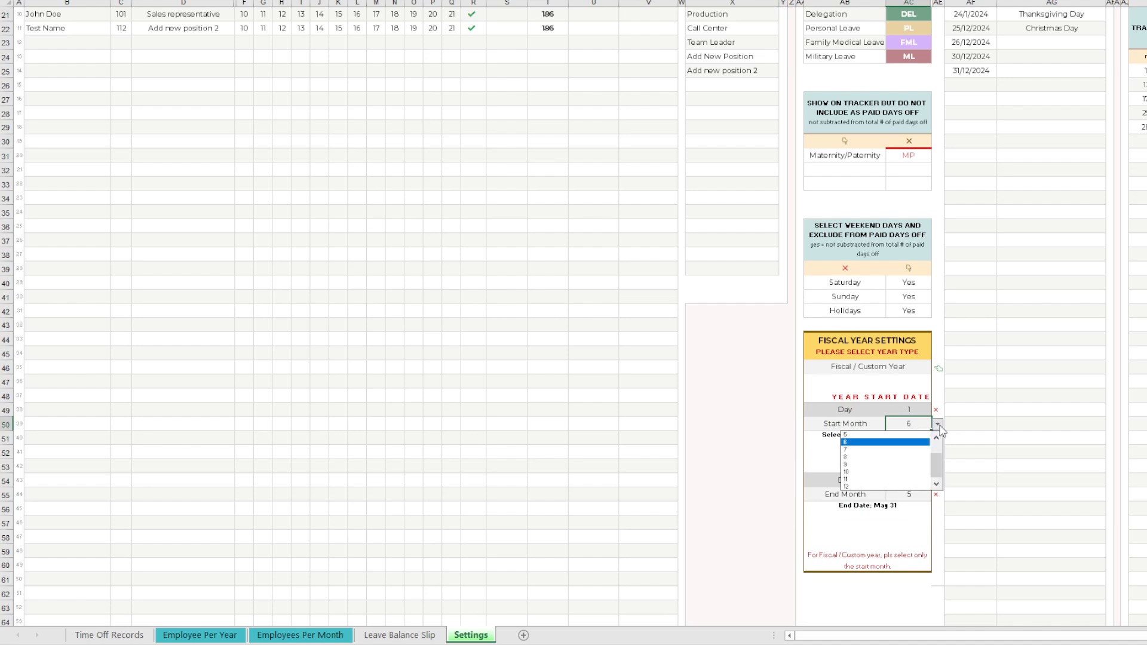
click(889, 435)
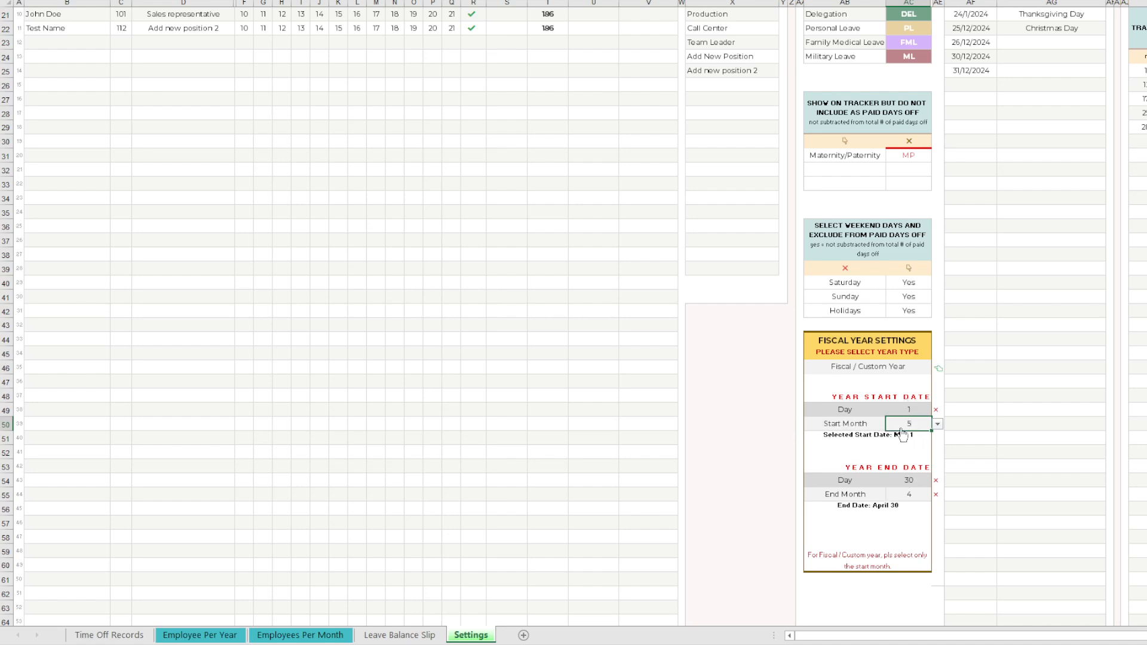
Step: Check the day and month of the year end date against the selected start month
drag(908, 485, 906, 496)
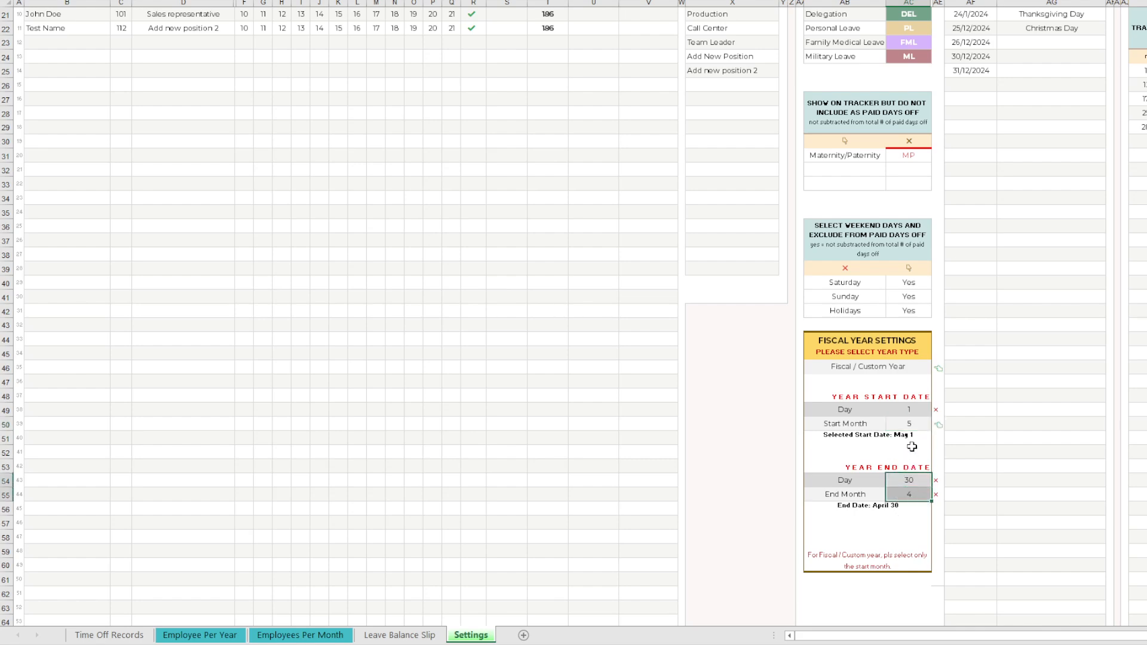
click(911, 494)
click(918, 481)
click(899, 424)
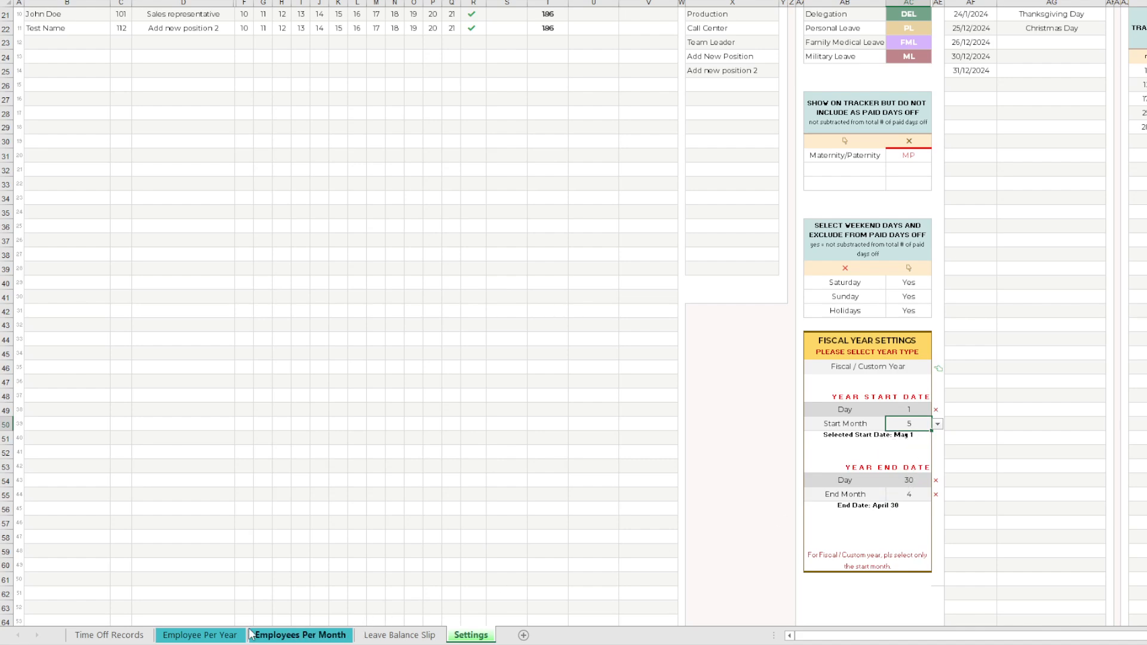
Step: Review the fiscal year calendar in the Employee Per Year sheet from May 2024 to April 2025
click(213, 638)
scroll(241, 423, down, 3)
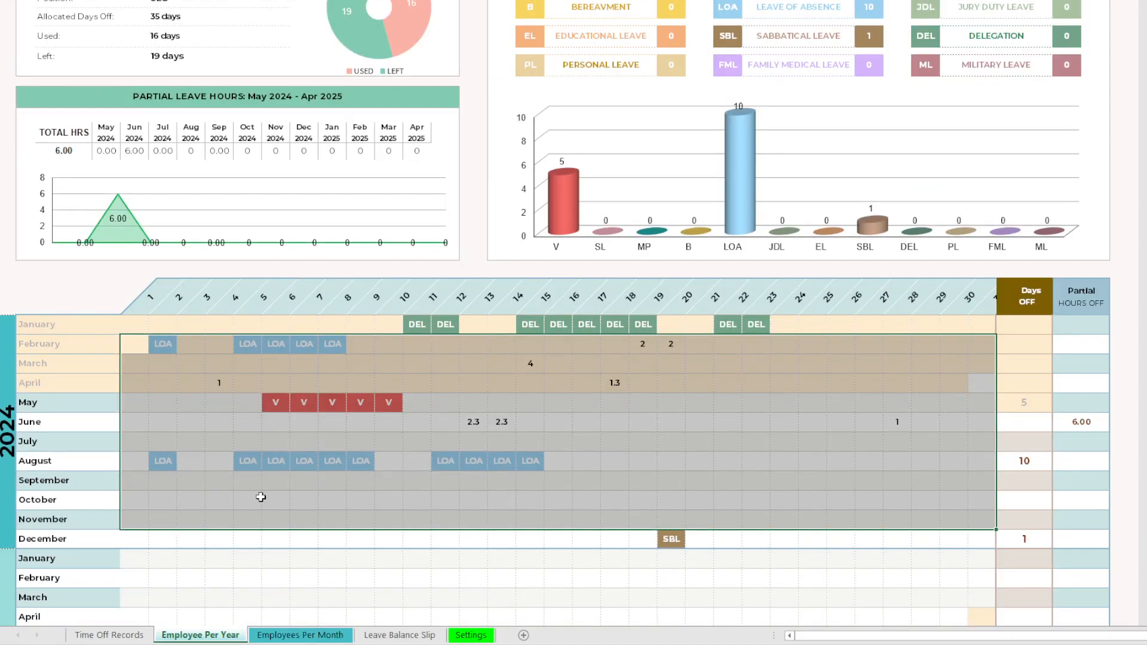
scroll(260, 495, down, 4)
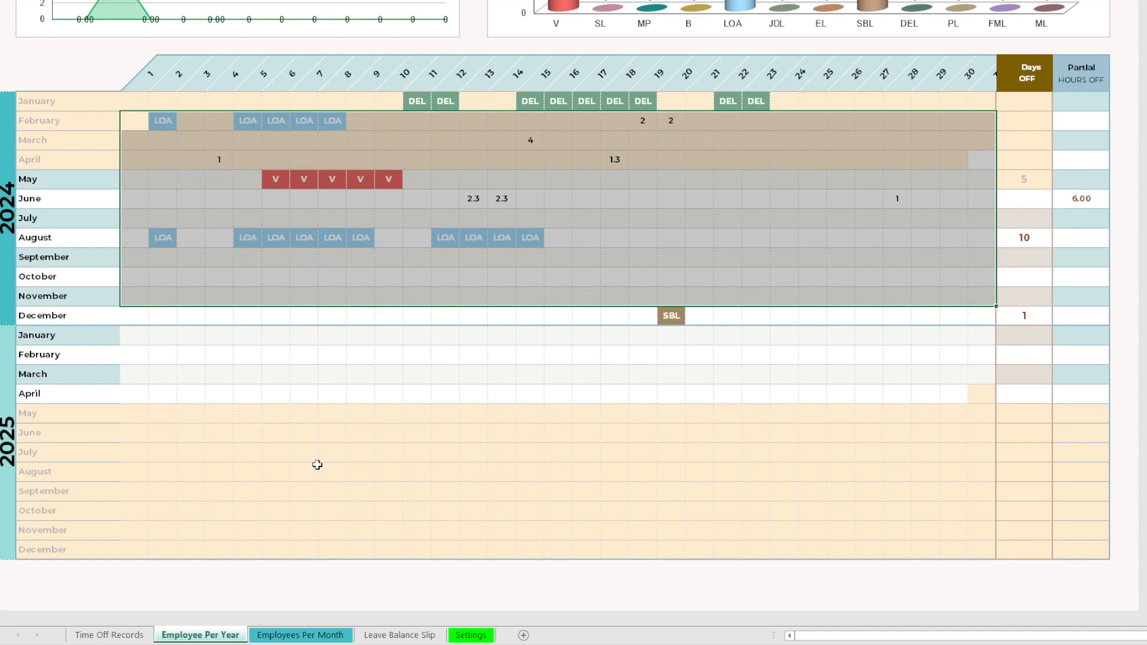
scroll(309, 484, up, 1)
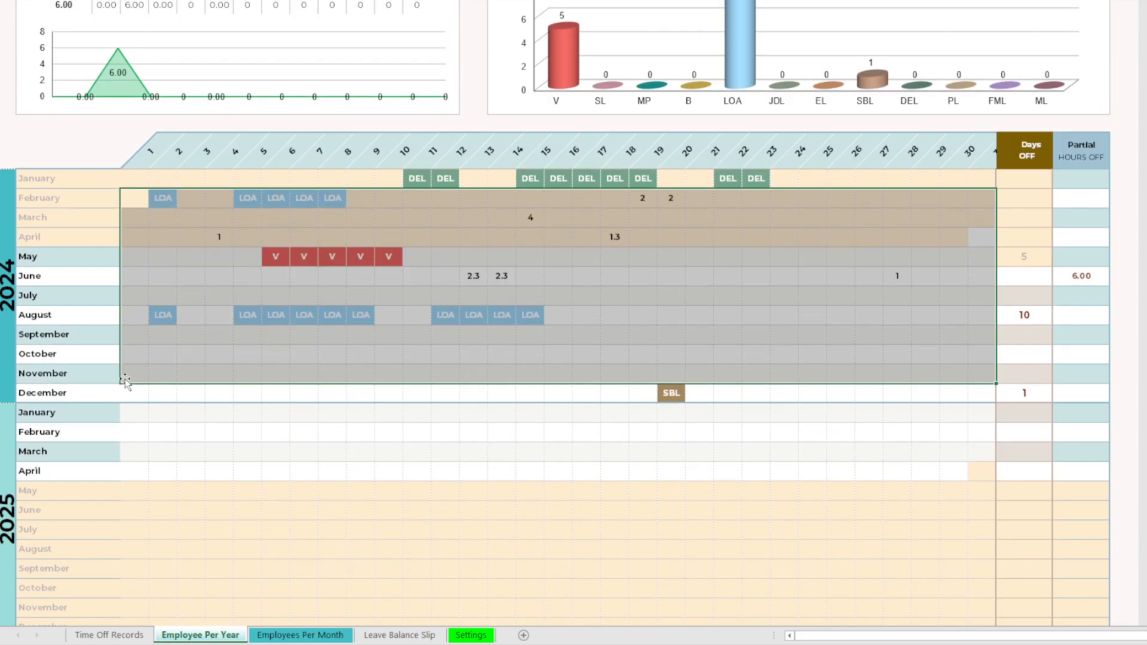
click(35, 257)
click(55, 471)
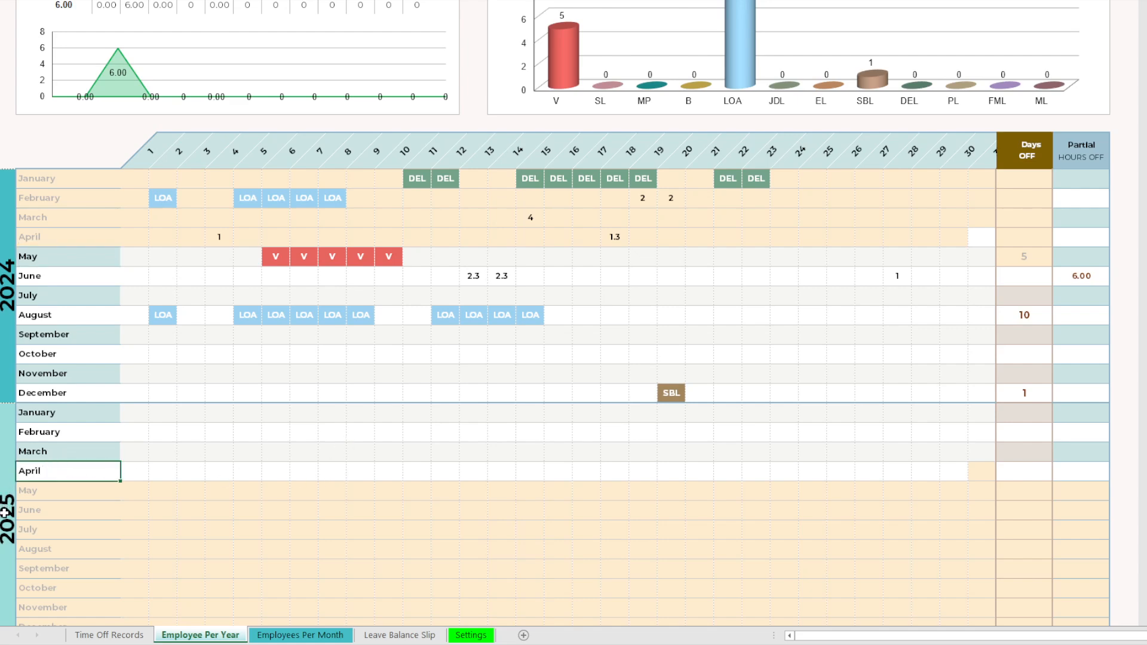
click(949, 472)
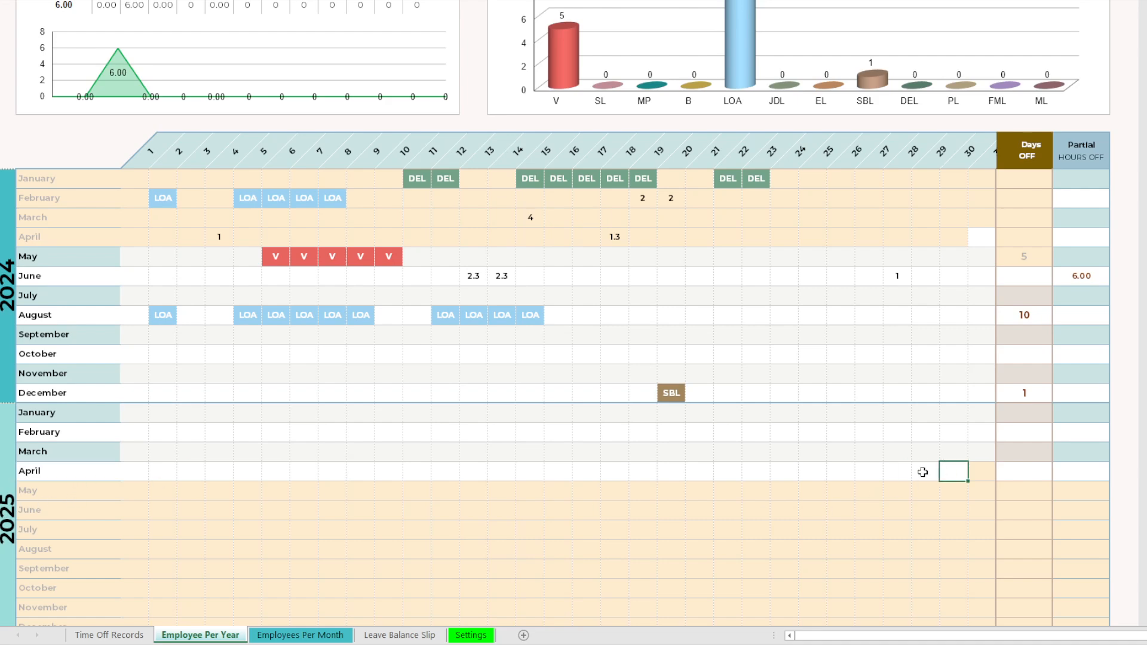
scroll(84, 407, up, 6)
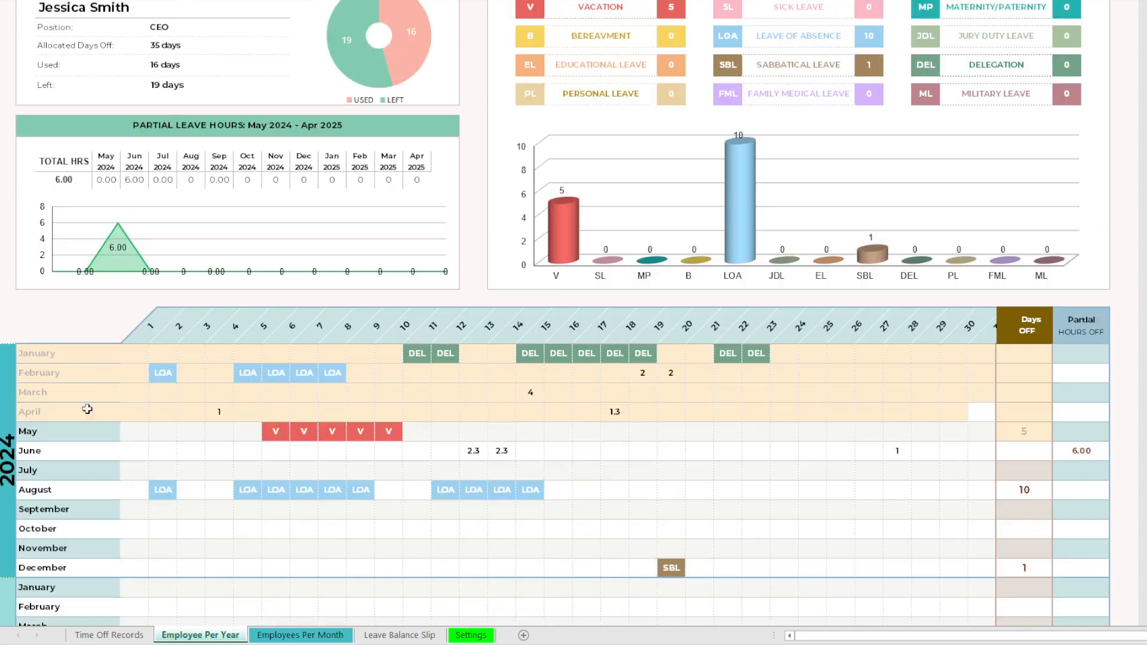
Step: Set the year of the Employee Per Year sheet to 2025
click(90, 34)
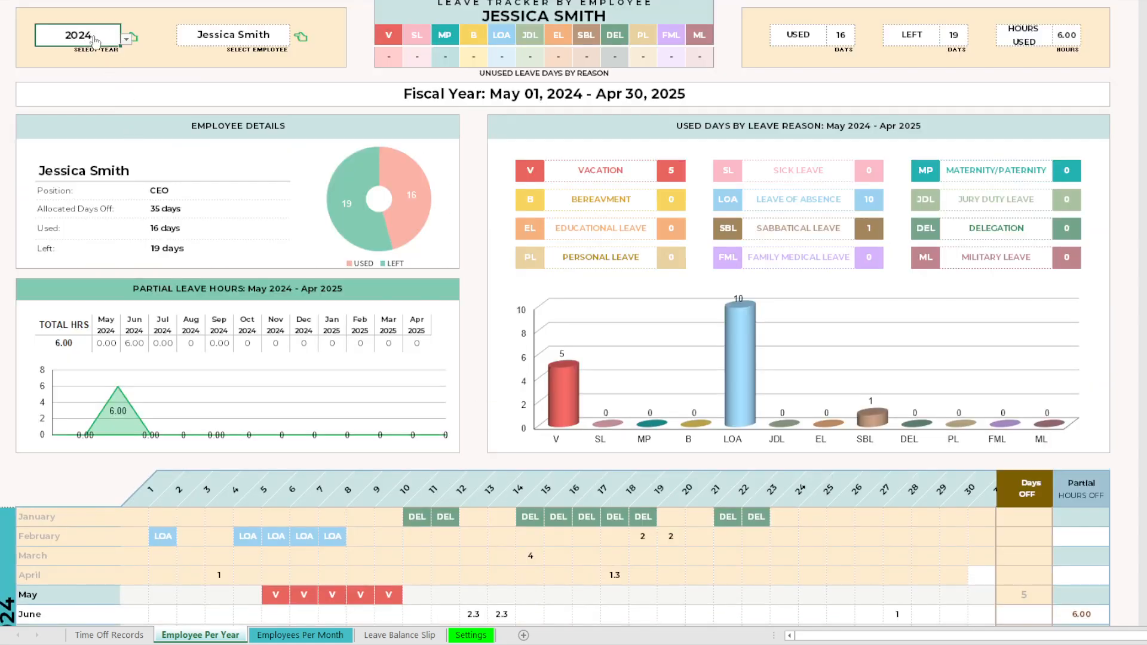
click(126, 39)
click(101, 66)
Step: Review the fiscal year calendar from May 2025 to April 2026
scroll(243, 259, down, 5)
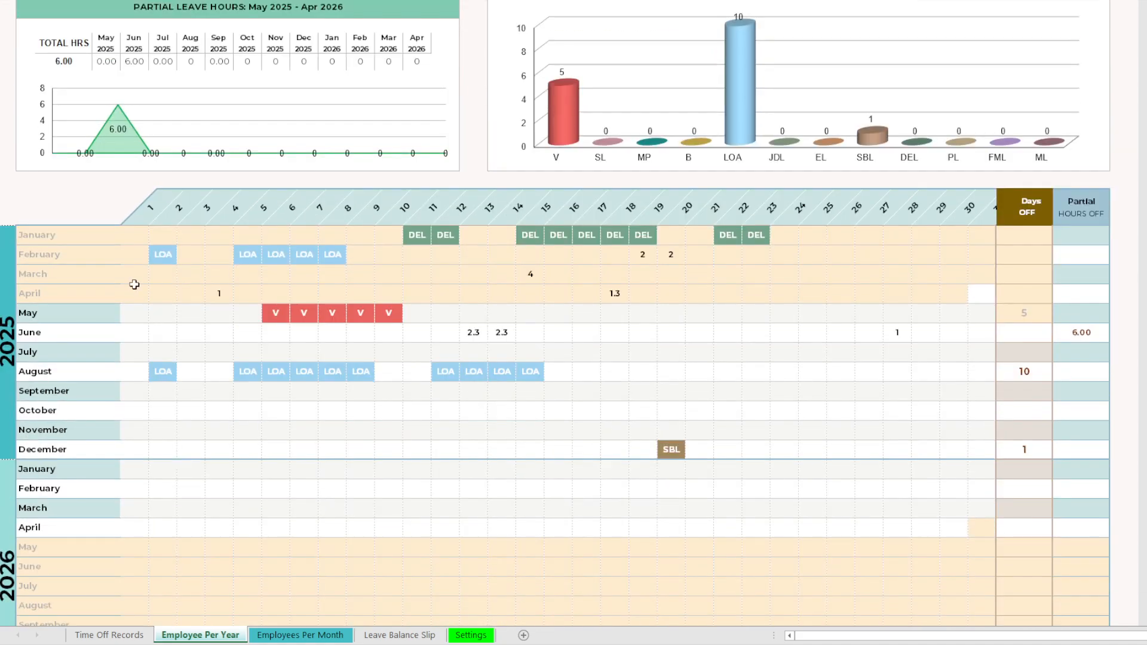
click(86, 315)
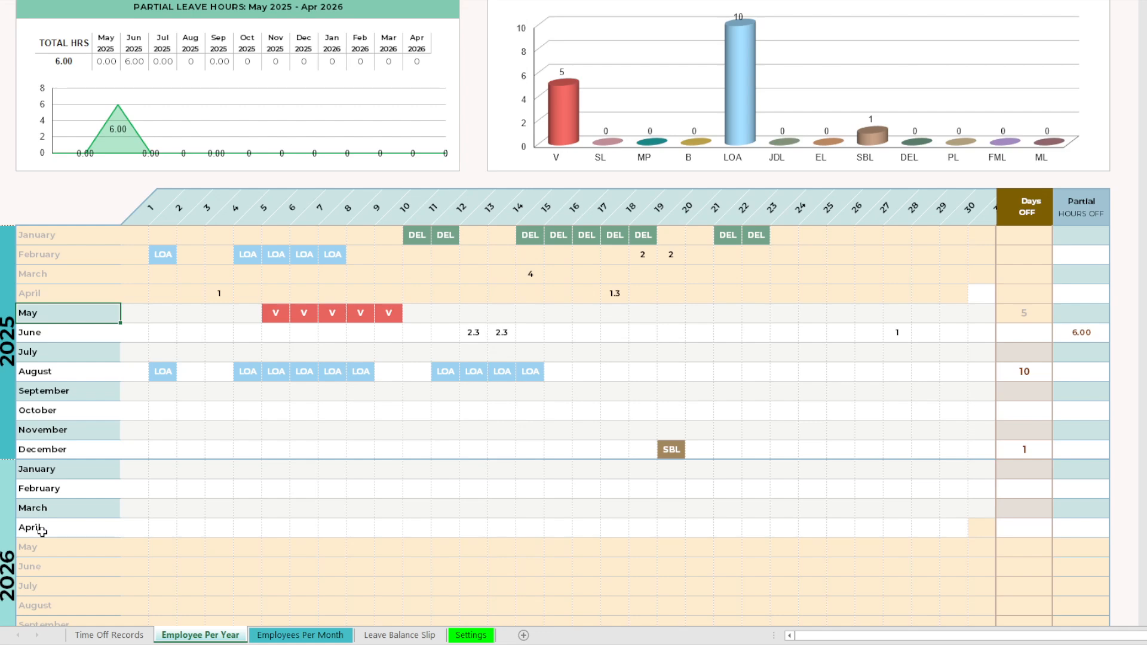
click(3, 550)
click(43, 312)
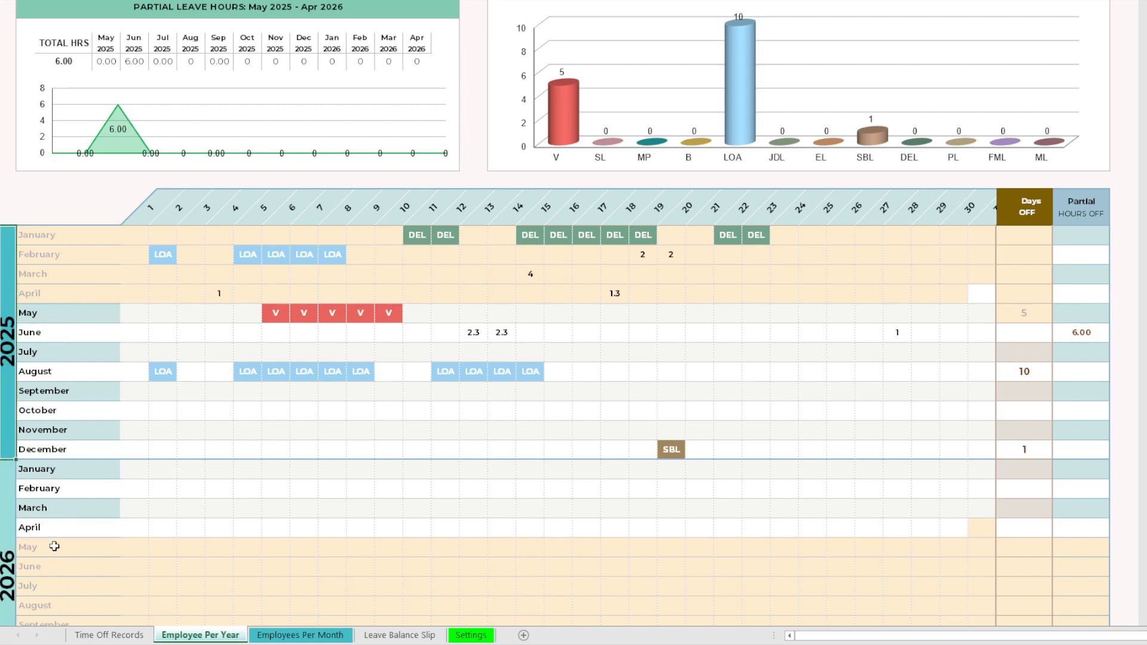
scroll(51, 543, down, 2)
click(51, 392)
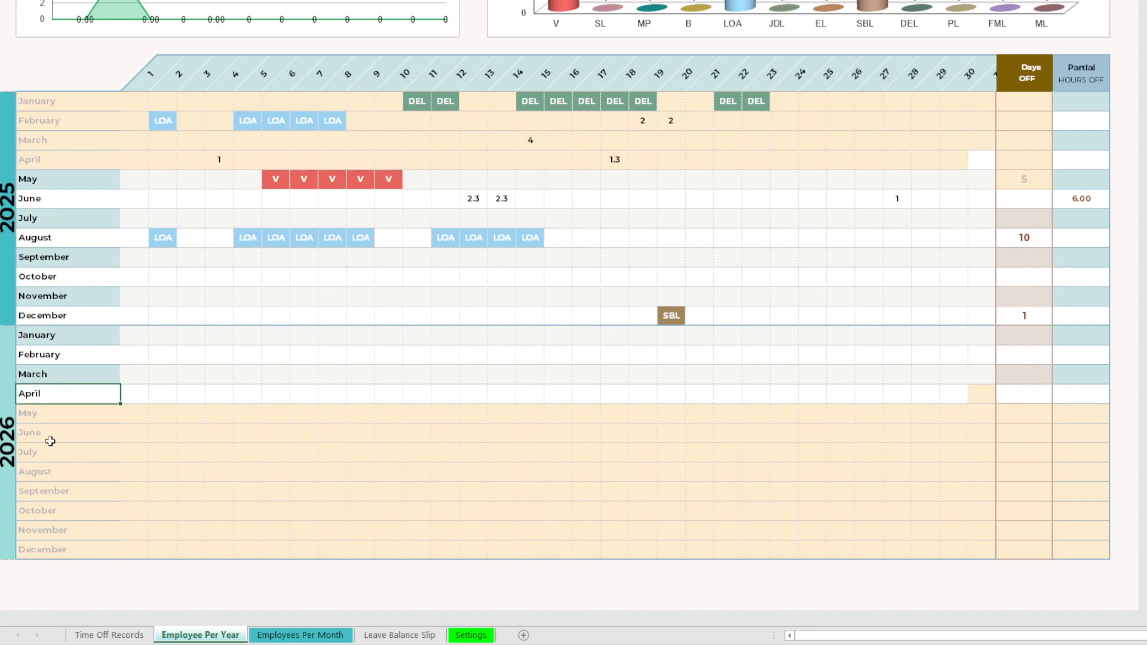
Step: Set the year of the Employee Per Year sheet to 2024
scroll(102, 423, up, 6)
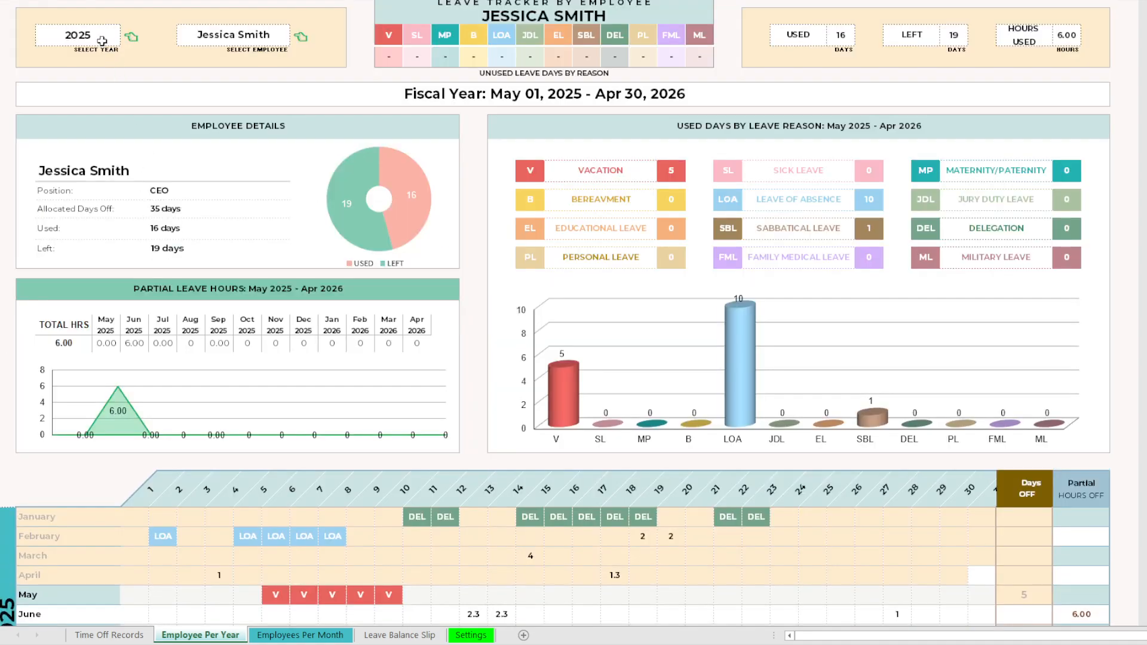
click(102, 40)
click(126, 39)
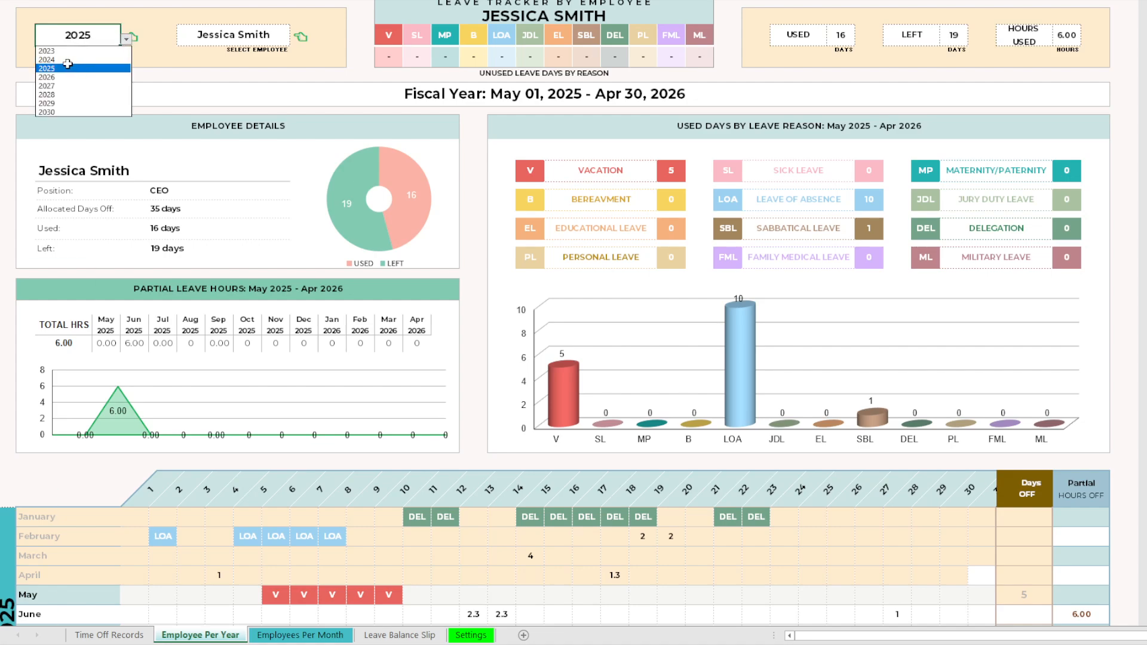
click(67, 61)
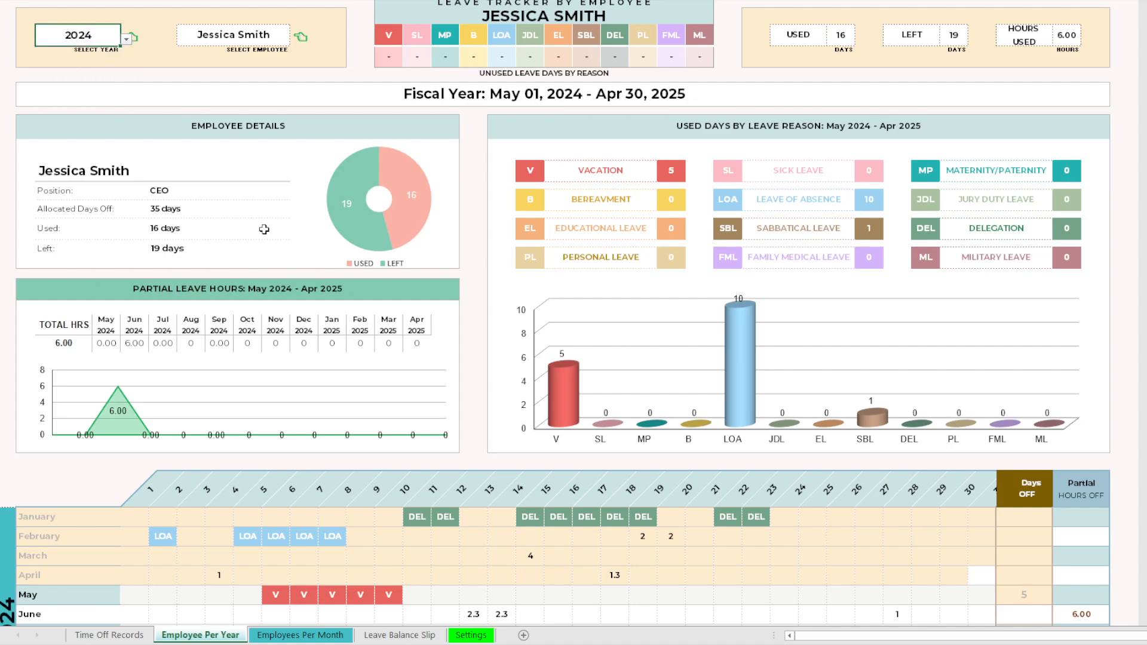
Step: Review the month rows of the yearly calendar from May 2024 to April 2025
scroll(269, 245, down, 5)
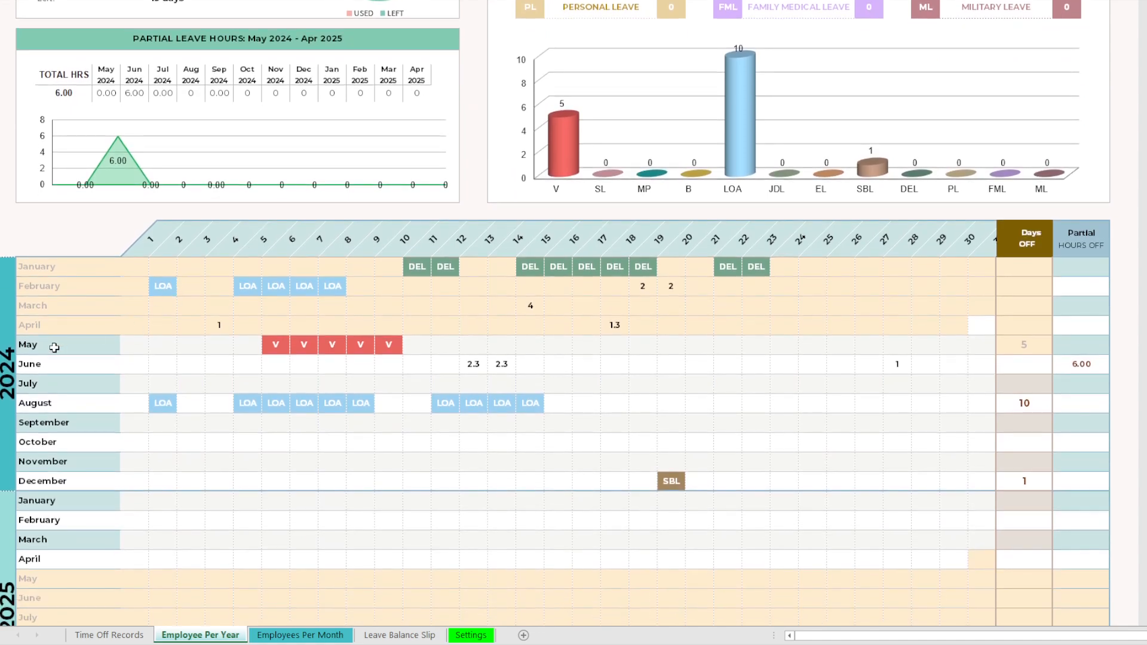
click(54, 346)
scroll(66, 351, down, 4)
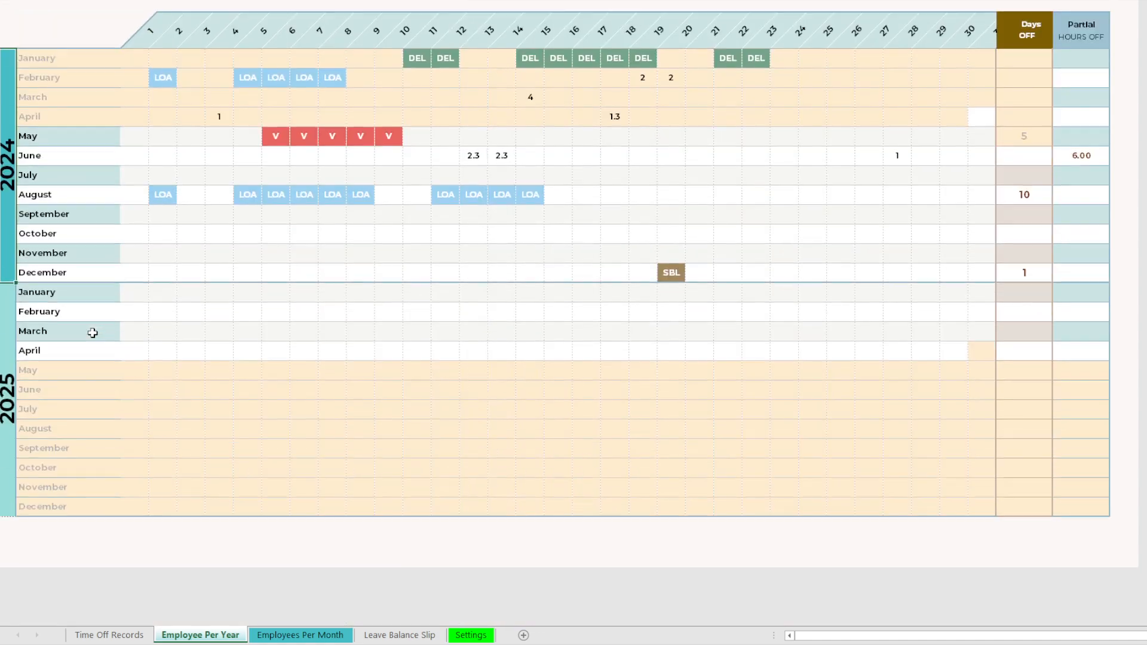
click(31, 347)
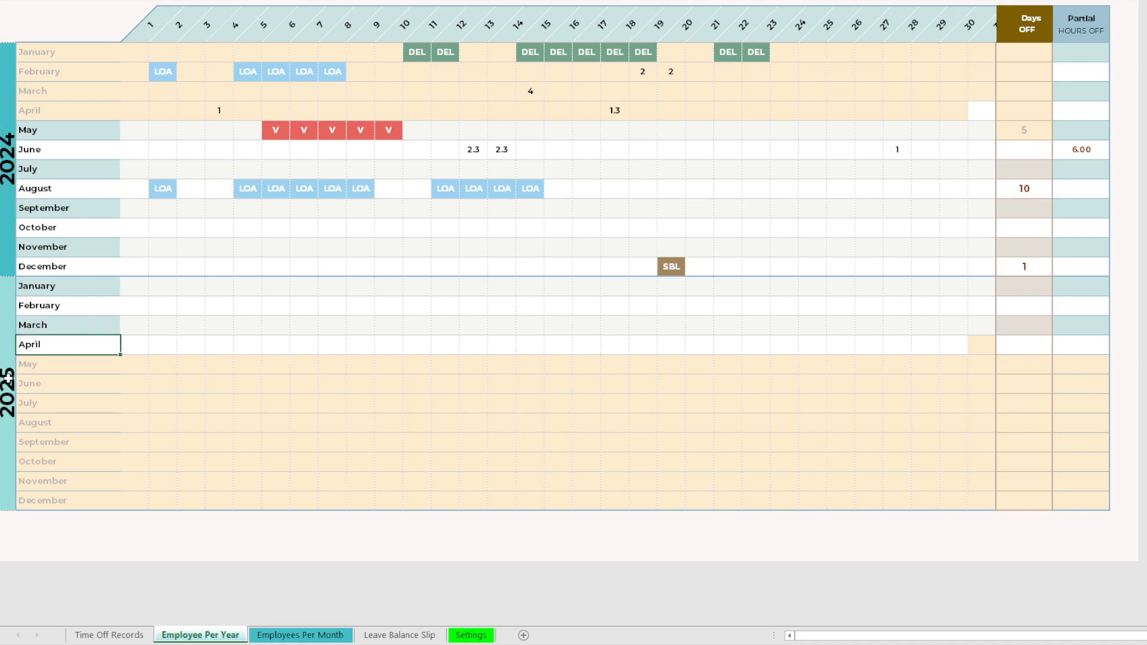
click(7, 378)
Step: Set the start month to 6 in the fiscal year settings of the Settings sheet
click(471, 635)
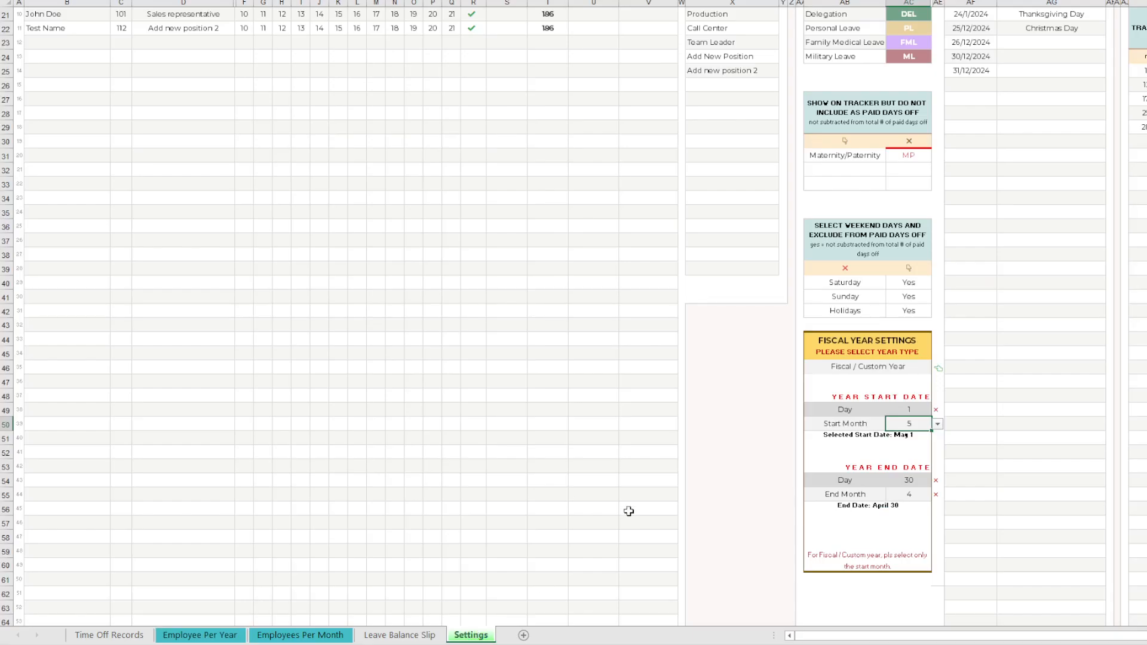
click(936, 423)
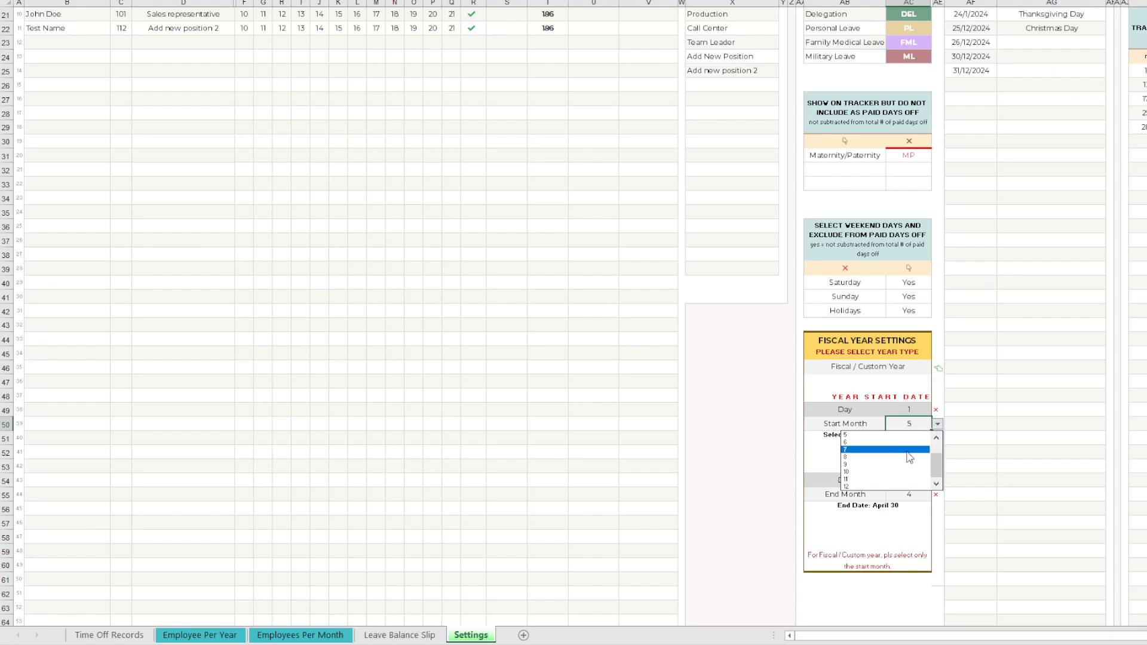
click(887, 442)
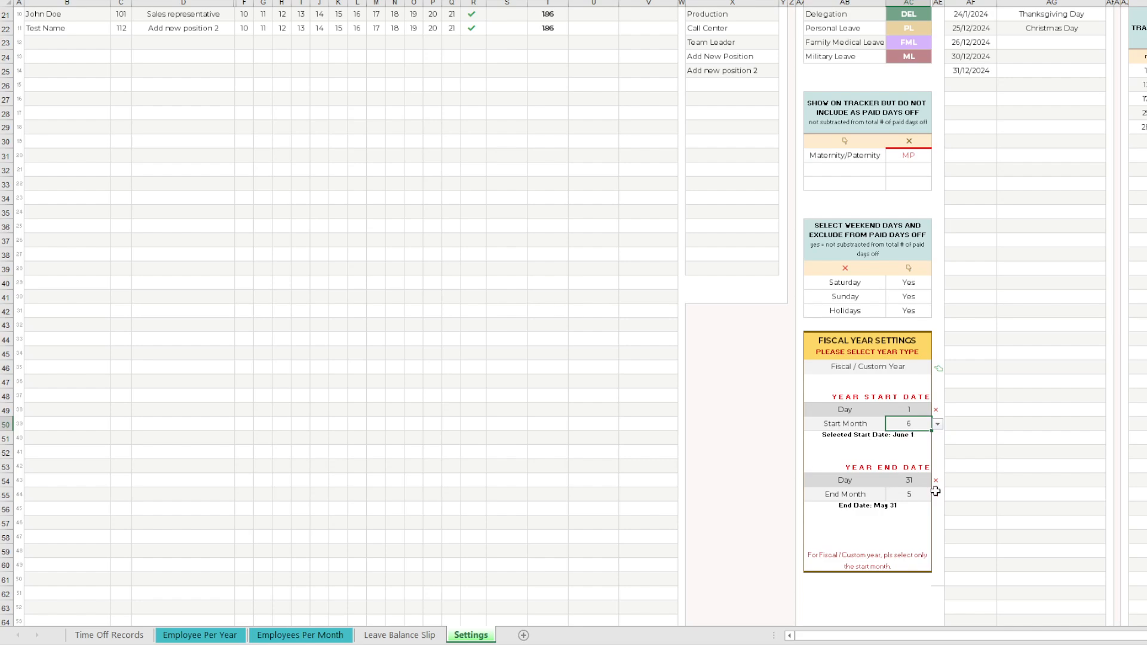
Step: Check the first and last active months of the Employee Per Year calendar, June 2024 and May 2025
click(199, 635)
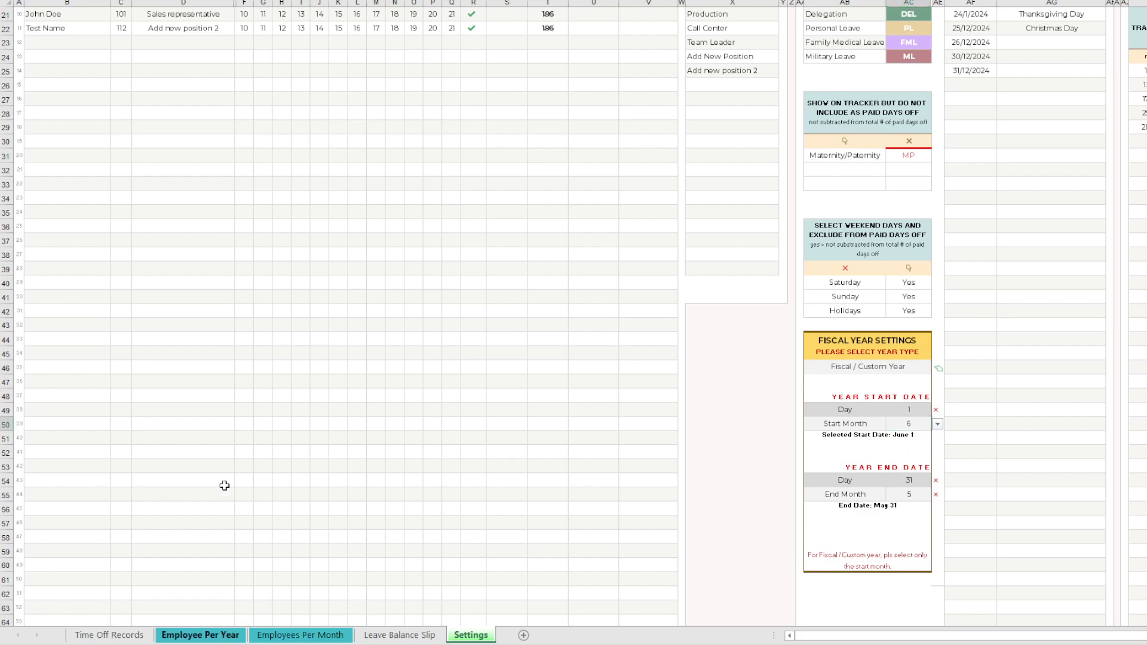
scroll(213, 436, up, 2)
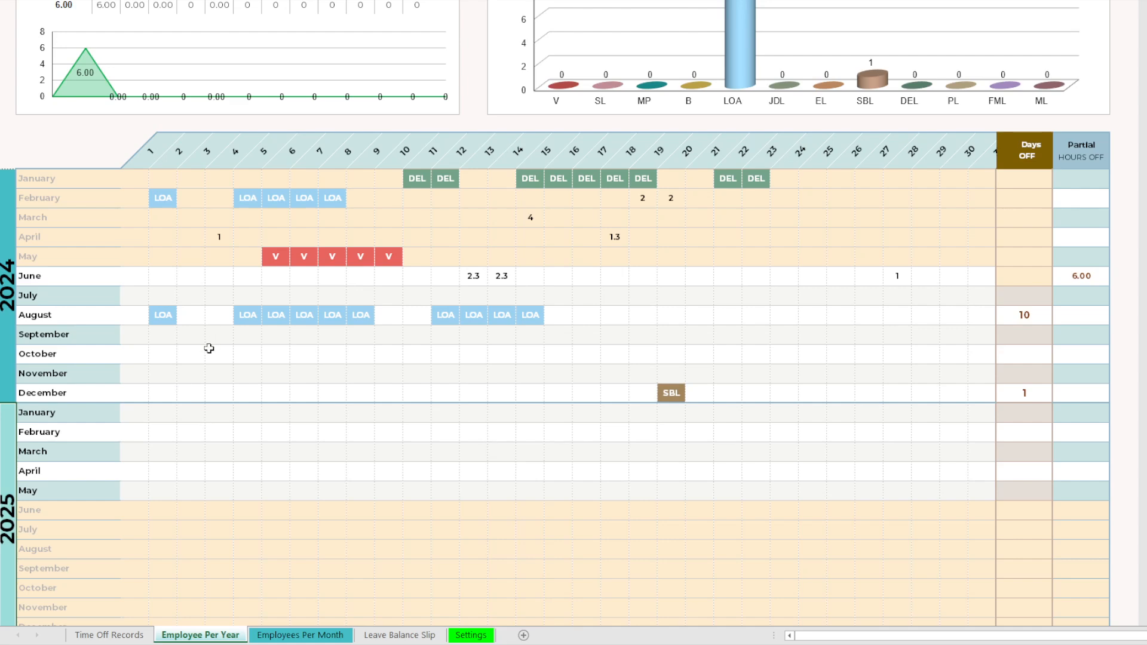
click(42, 276)
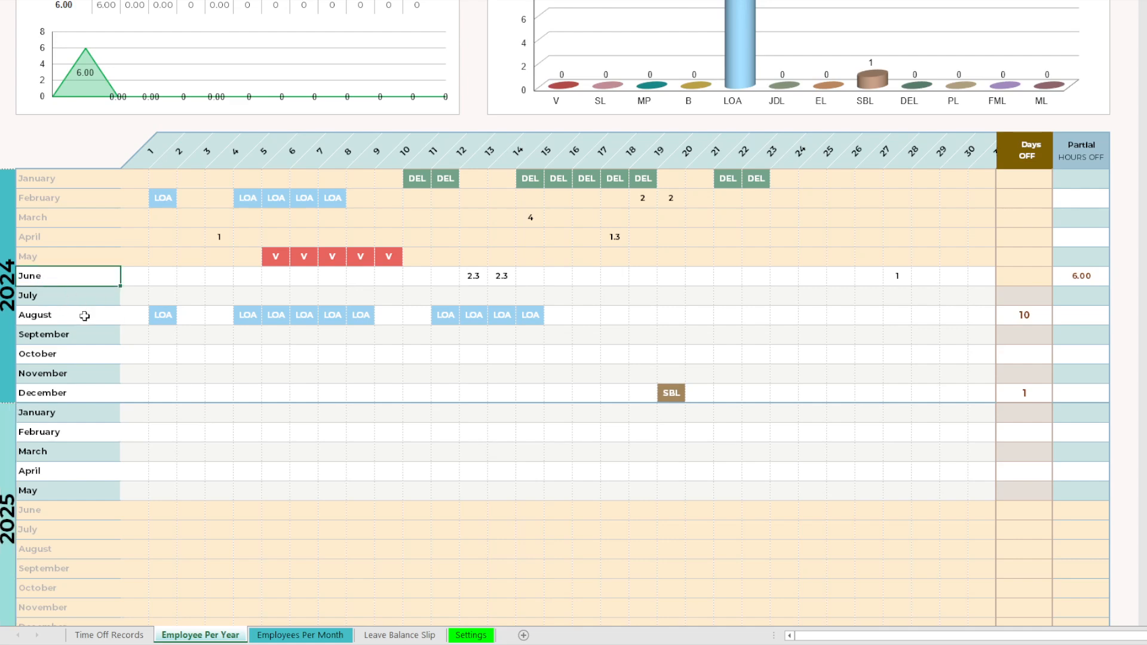
click(58, 492)
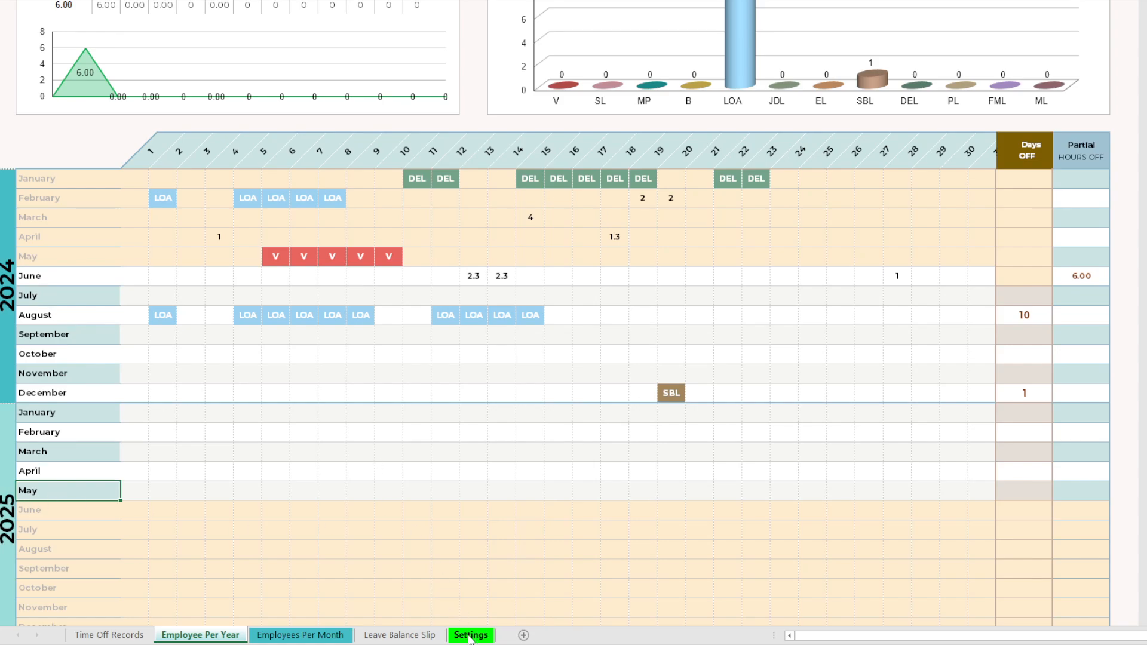
Step: Set the start month to 7 in the fiscal year settings of the Settings sheet
click(471, 635)
click(937, 423)
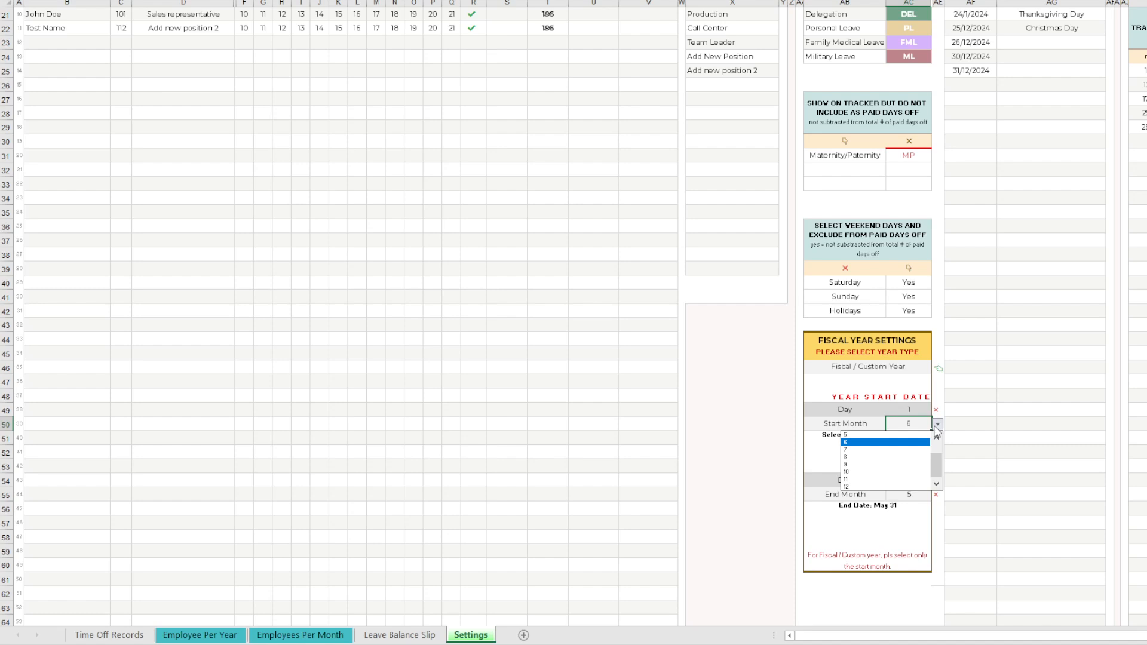
click(898, 450)
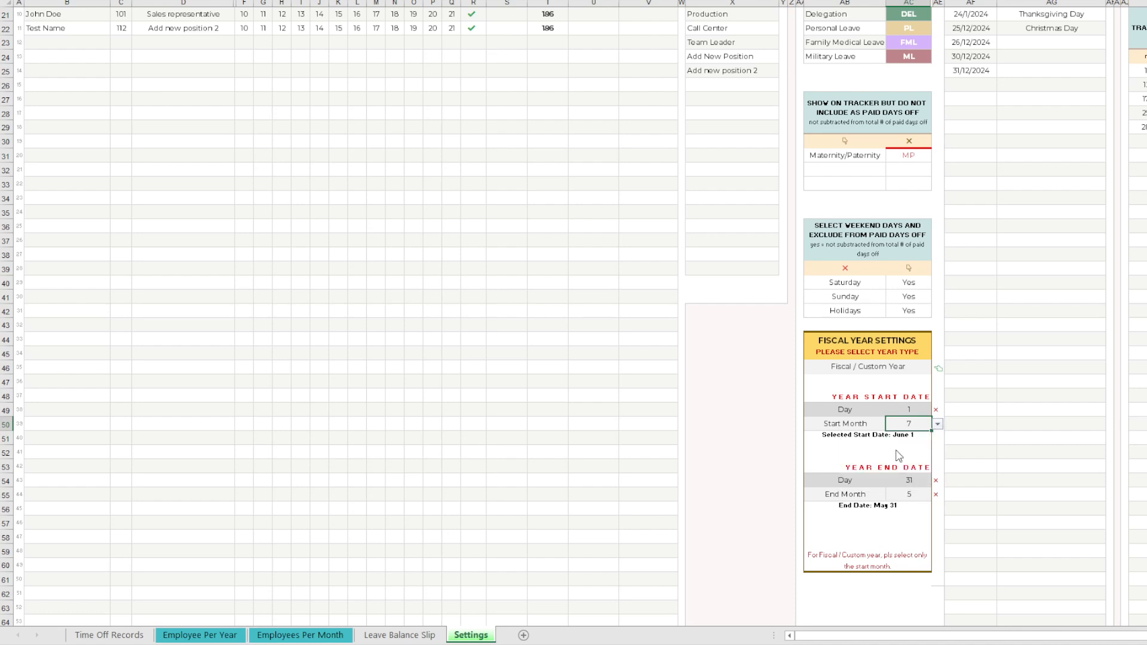
click(774, 456)
click(917, 422)
Step: Review the Employee Per Year calendar from July 2024 to June 2025 and the summary panels above it
click(211, 632)
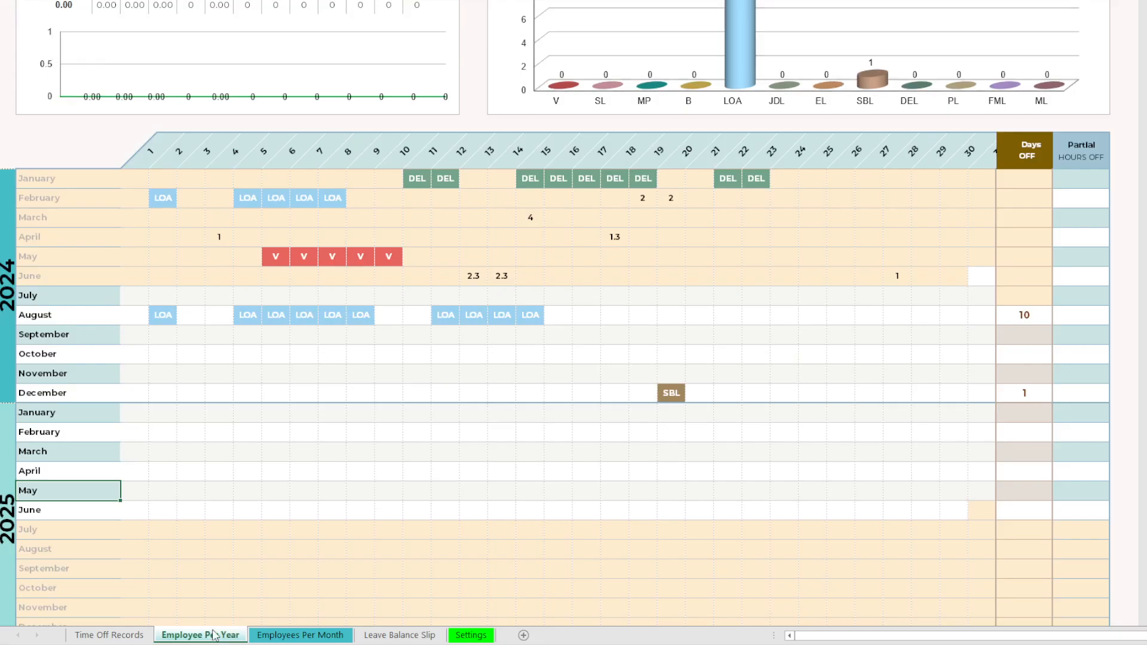
scroll(152, 418, up, 2)
click(137, 415)
scroll(106, 382, down, 2)
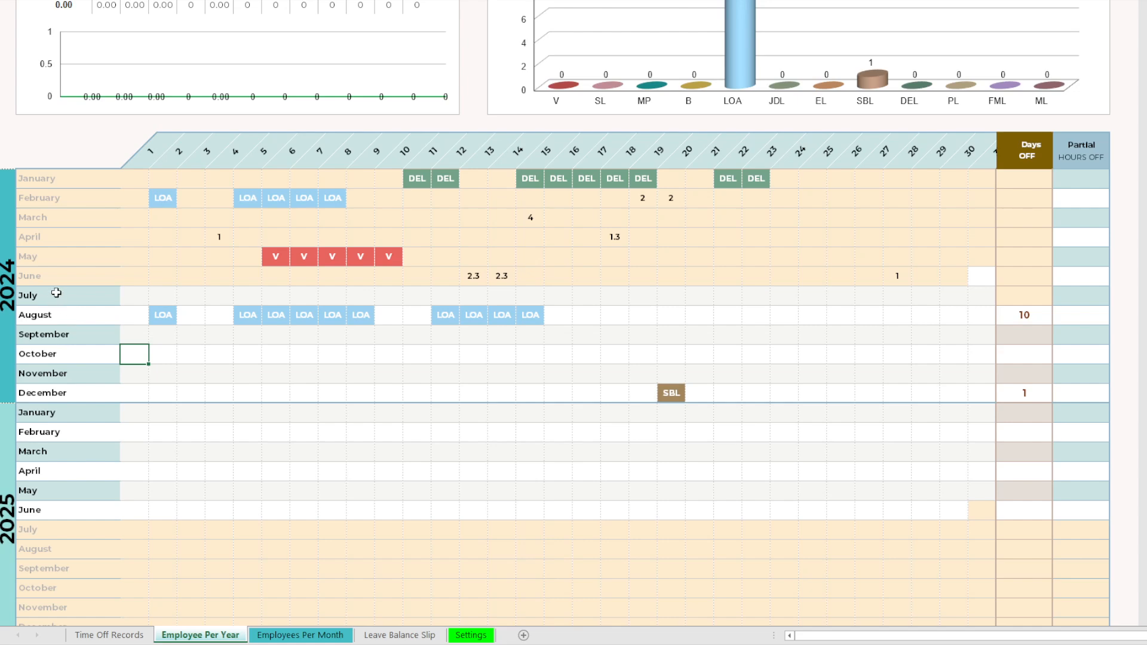
click(67, 301)
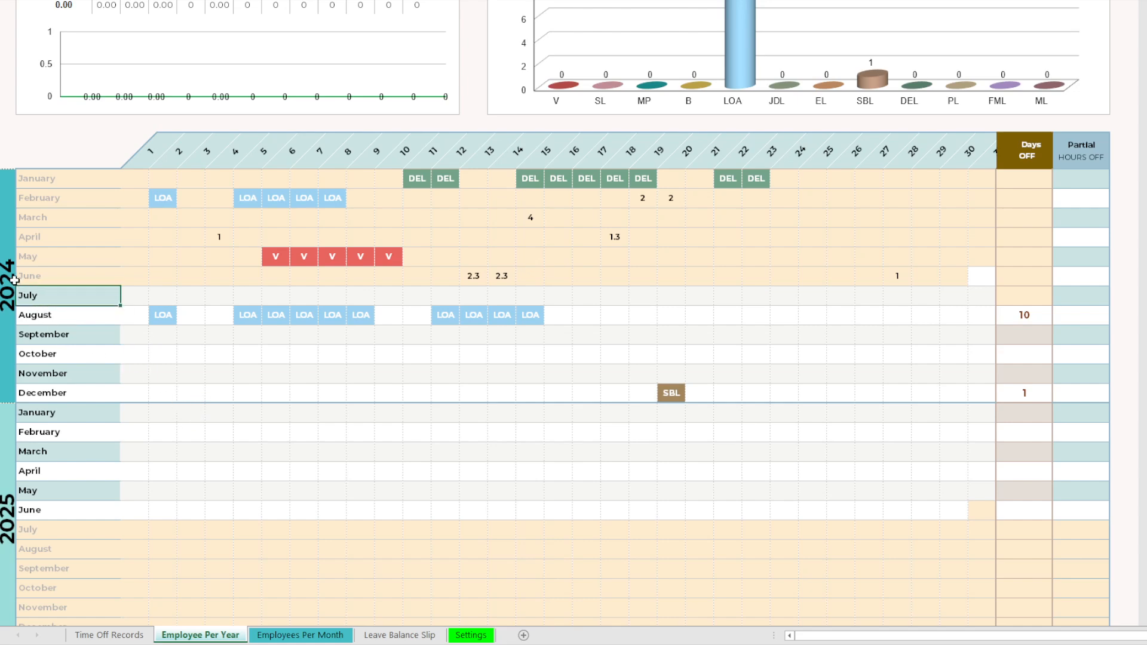
click(41, 506)
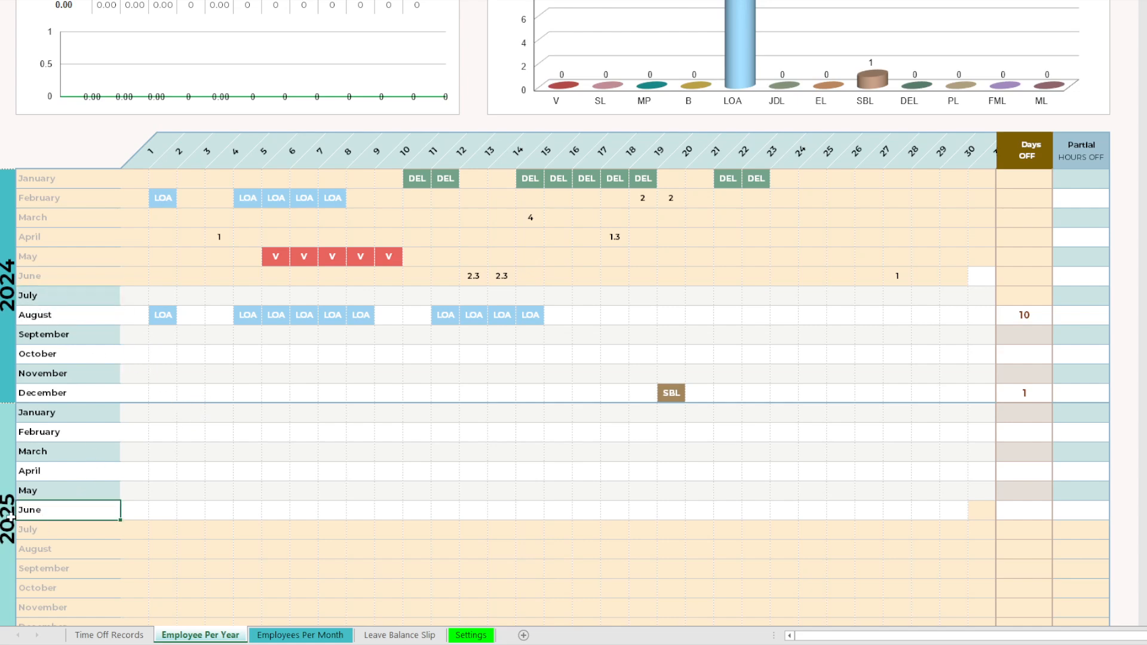
drag(135, 294, 952, 503)
click(394, 398)
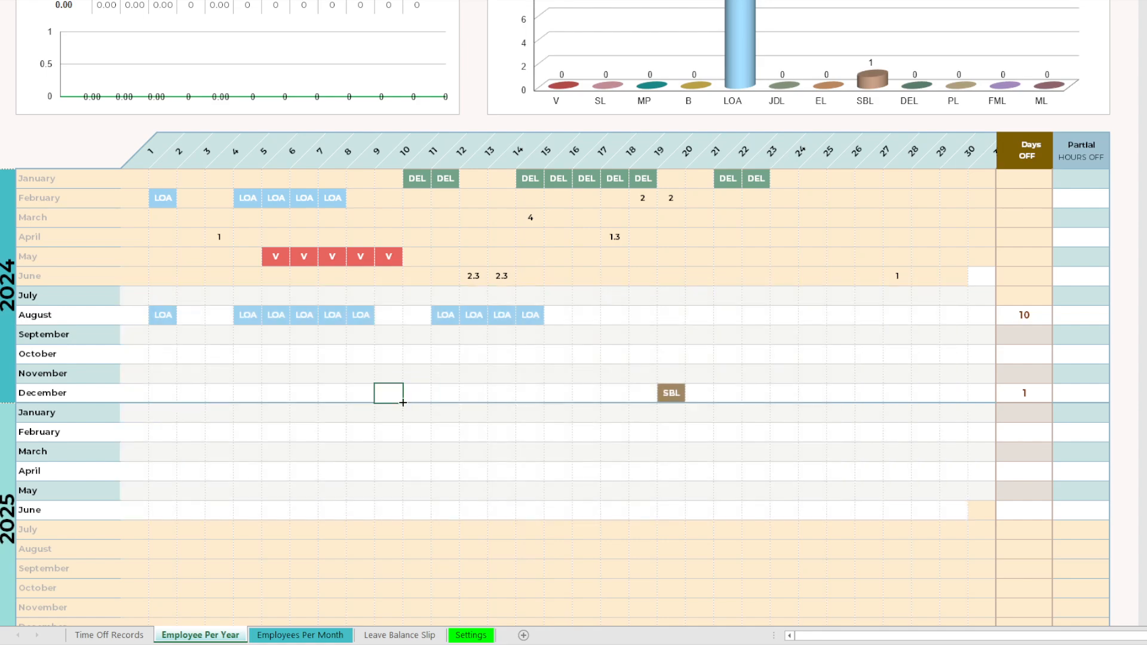
scroll(348, 379, down, 3)
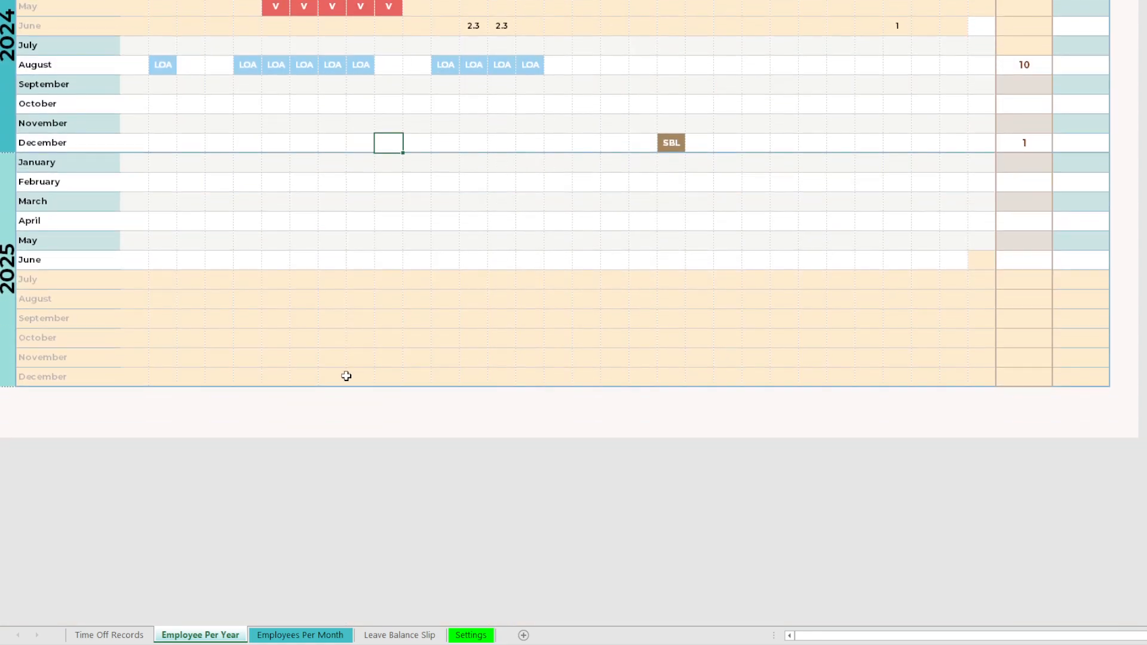
scroll(346, 379, up, 10)
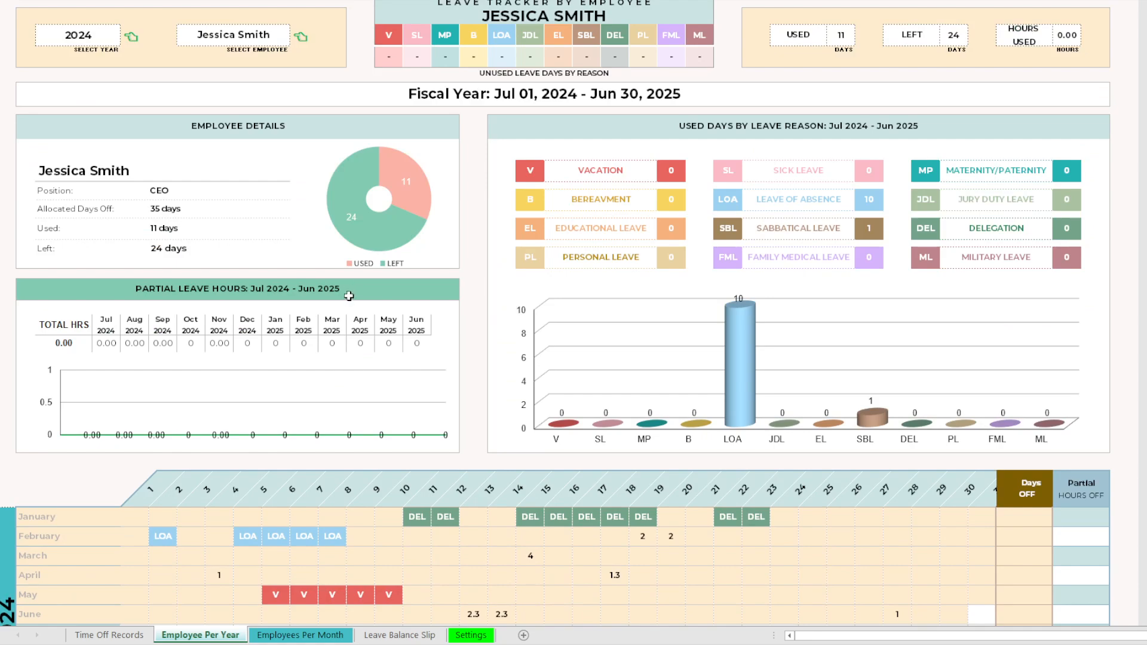
Step: Examine the weekend and holiday highlighting options in the Settings sheet
click(471, 635)
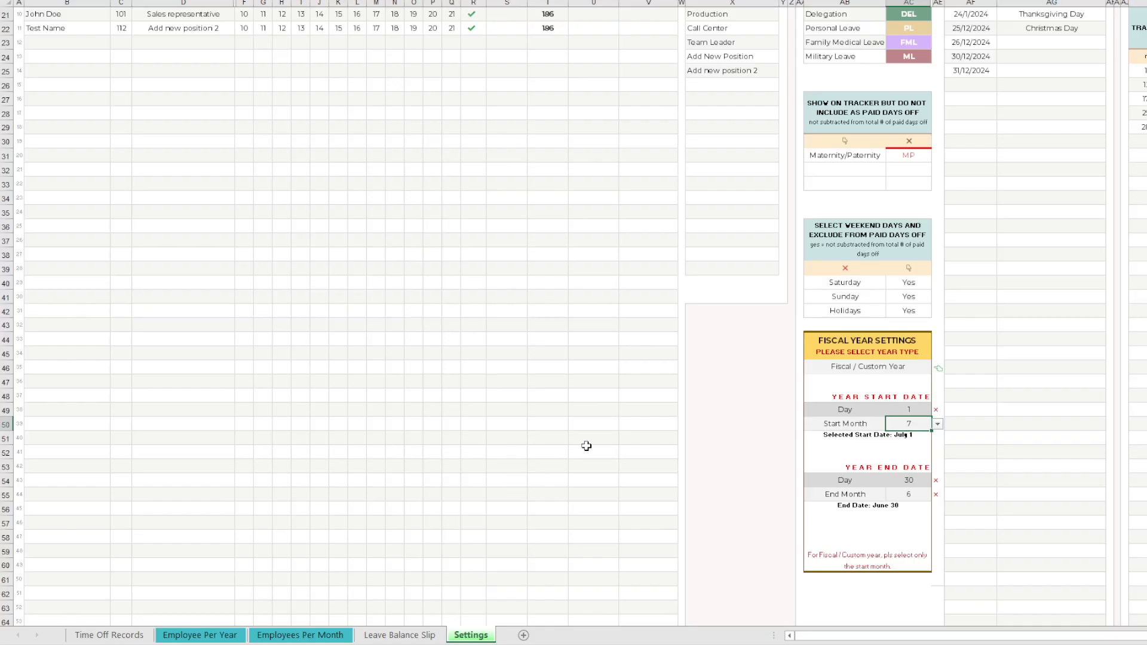
scroll(638, 449, up, 7)
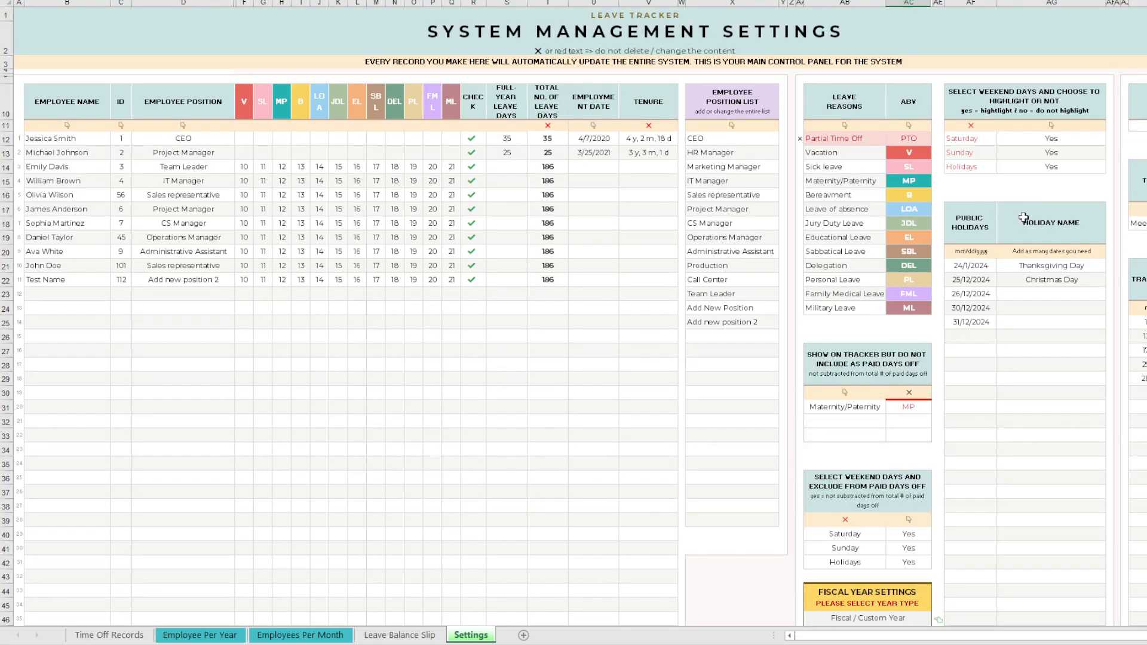
drag(963, 138, 1040, 168)
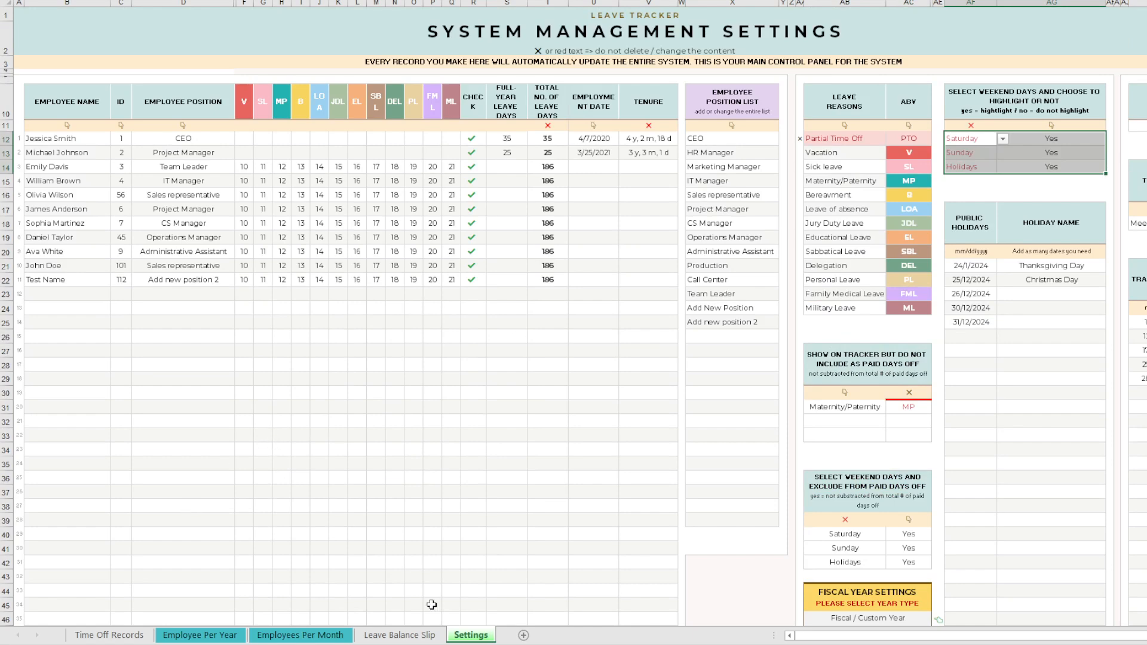
Step: Examine the highlighted weekend columns for days 6 and 7 in the Employees Per Month calendar
click(262, 635)
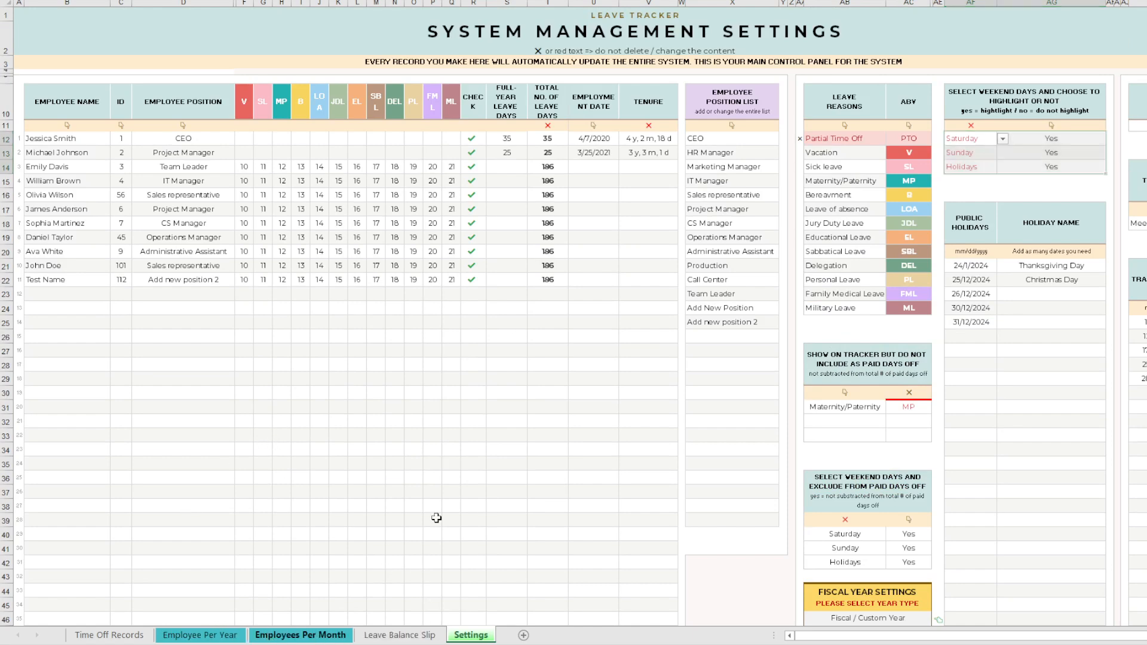
scroll(396, 512, down, 2)
click(290, 400)
drag(290, 401, 308, 559)
scroll(328, 520, down, 3)
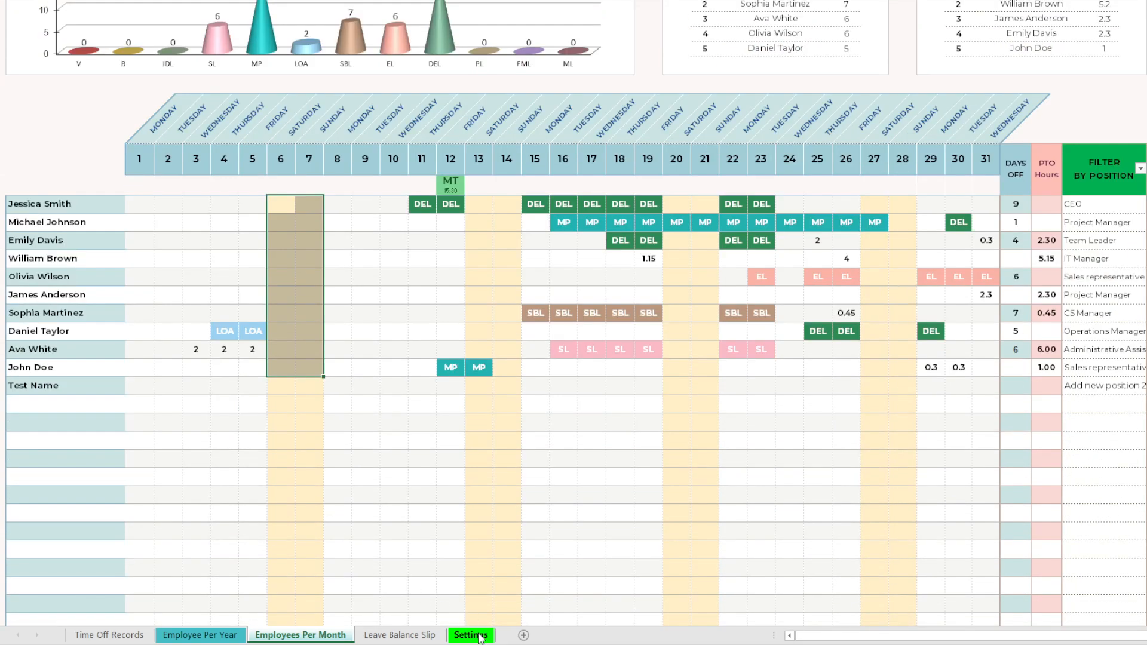
Step: Check which weekdays can be chosen for the first weekend day in the highlighting settings
click(470, 635)
click(1050, 142)
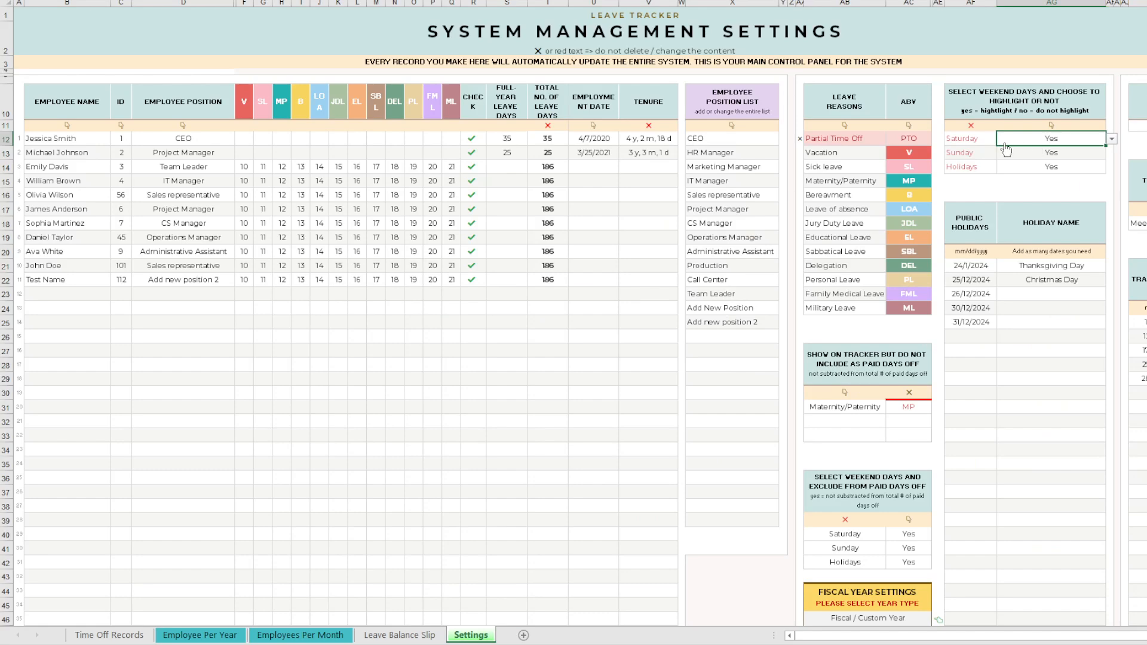
click(979, 138)
click(1003, 138)
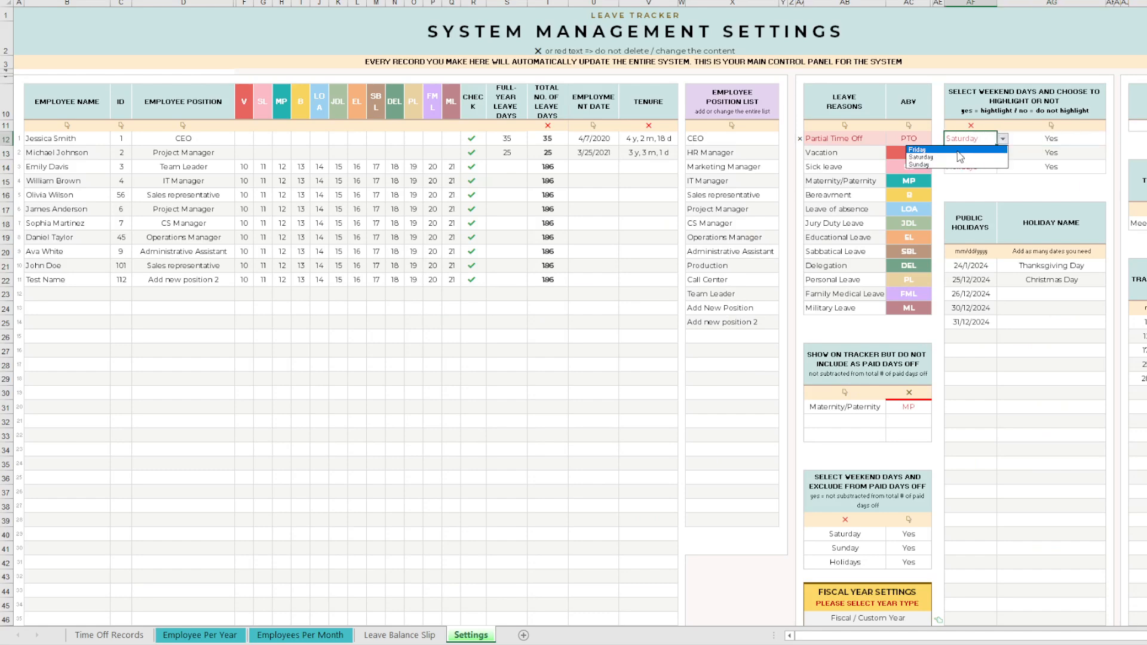
click(987, 157)
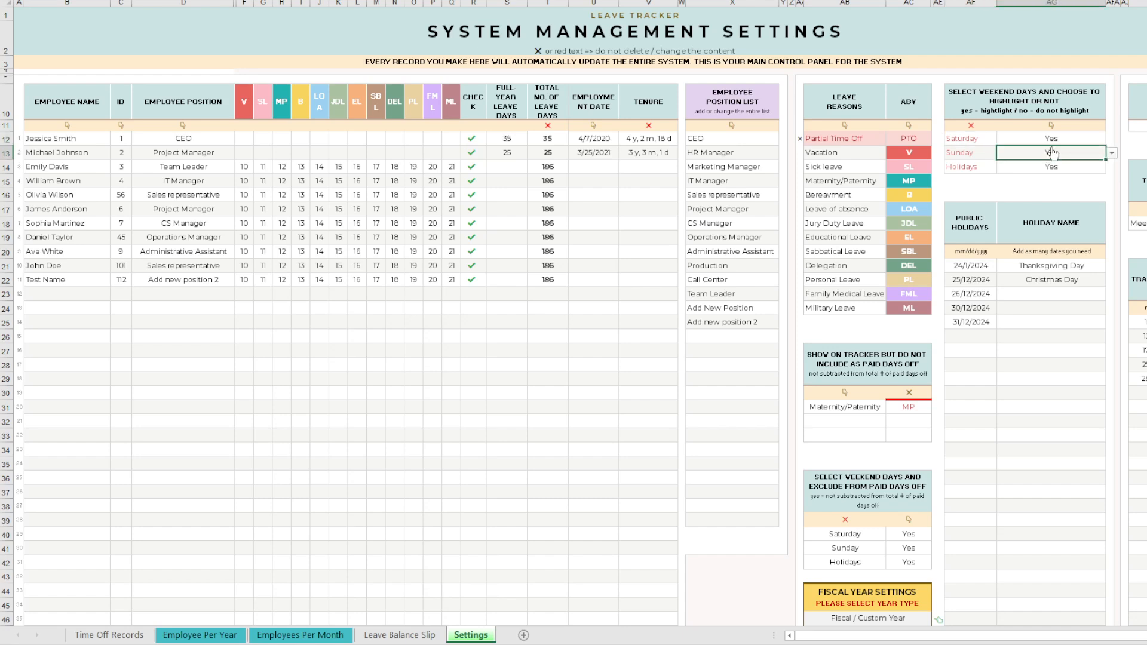
Step: Set the highlighting option for Saturday to No in the Settings sheet
click(1097, 141)
click(1112, 139)
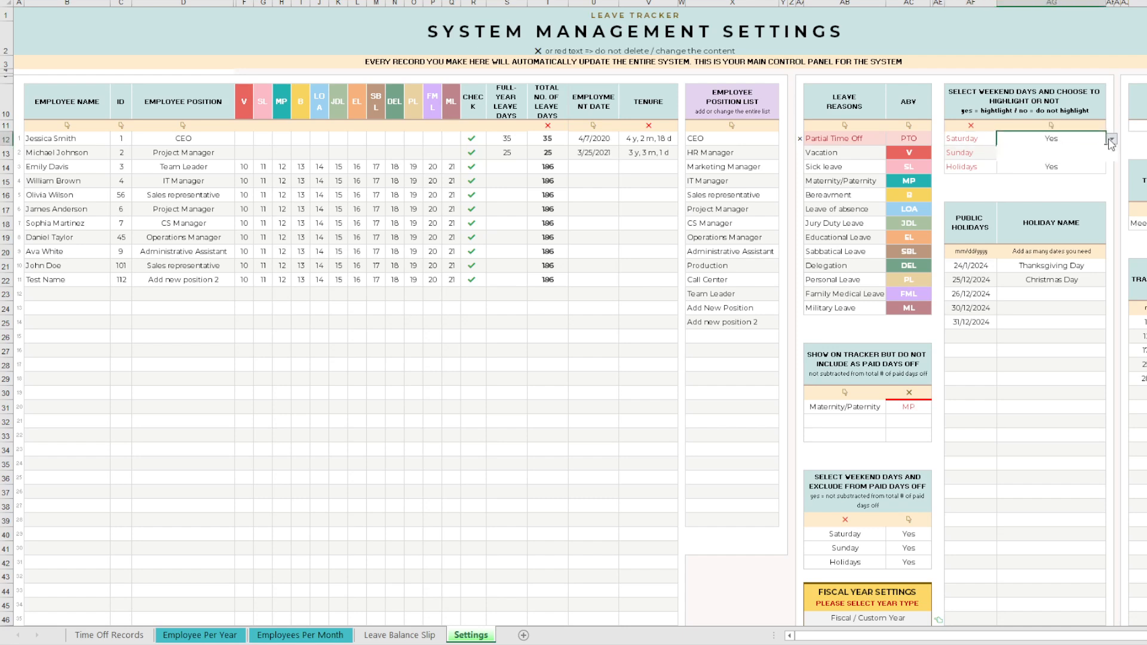
click(1036, 160)
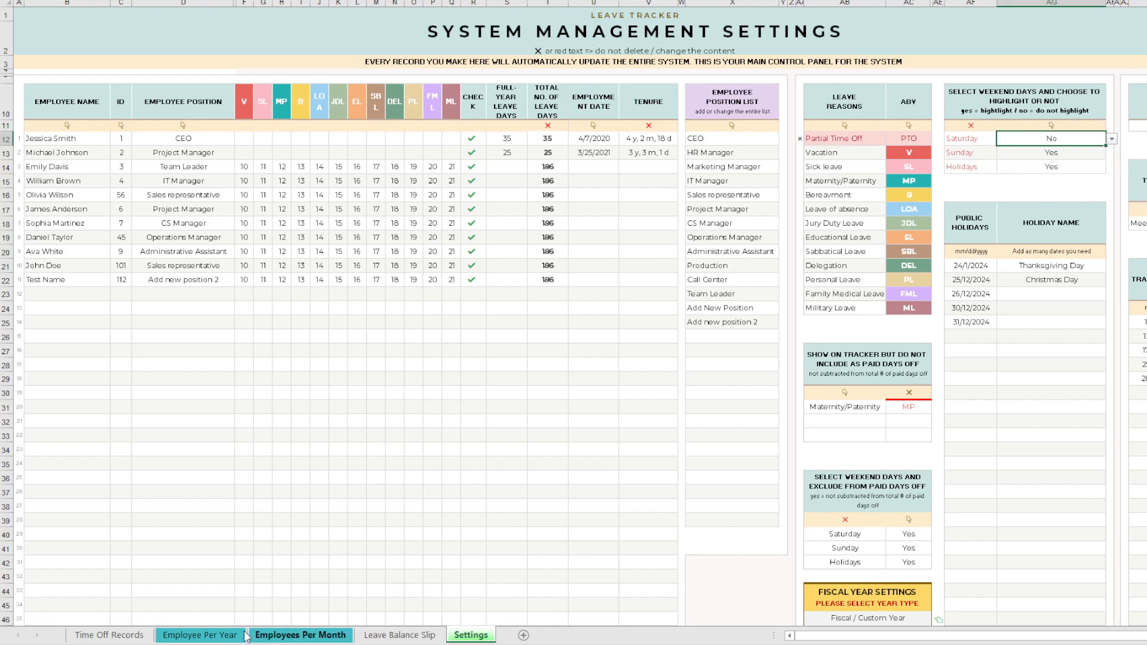
Step: Compare the highlighting of the day 6 and day 7 columns in the Employees Per Month calendar
click(221, 636)
click(290, 637)
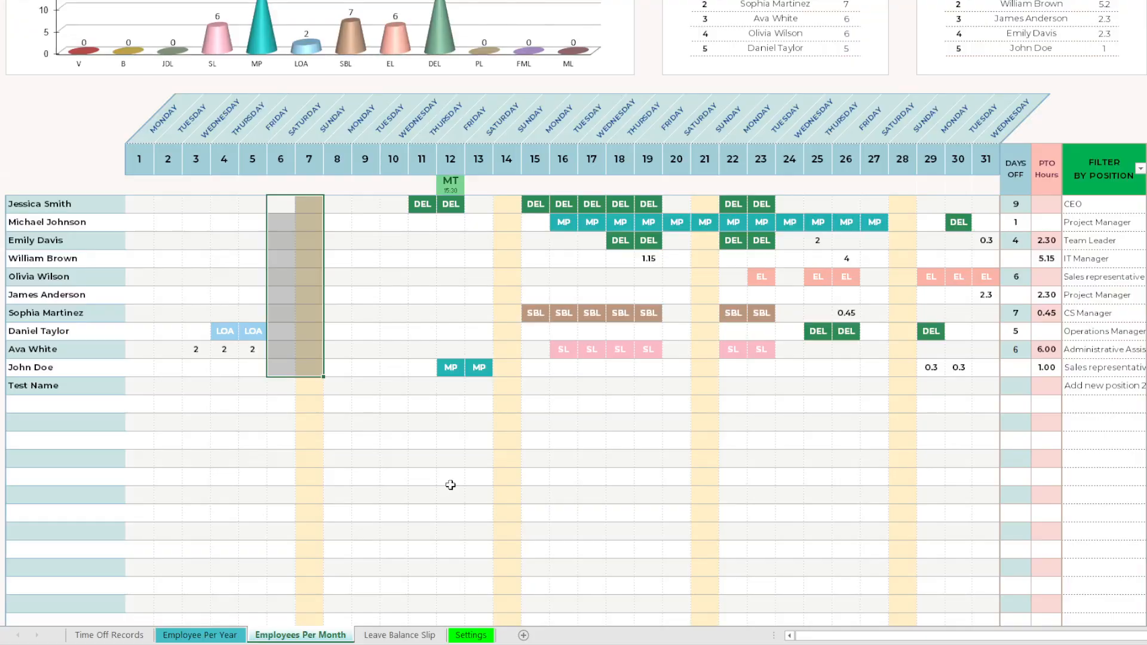
scroll(433, 476, down, 3)
scroll(433, 476, up, 2)
click(423, 395)
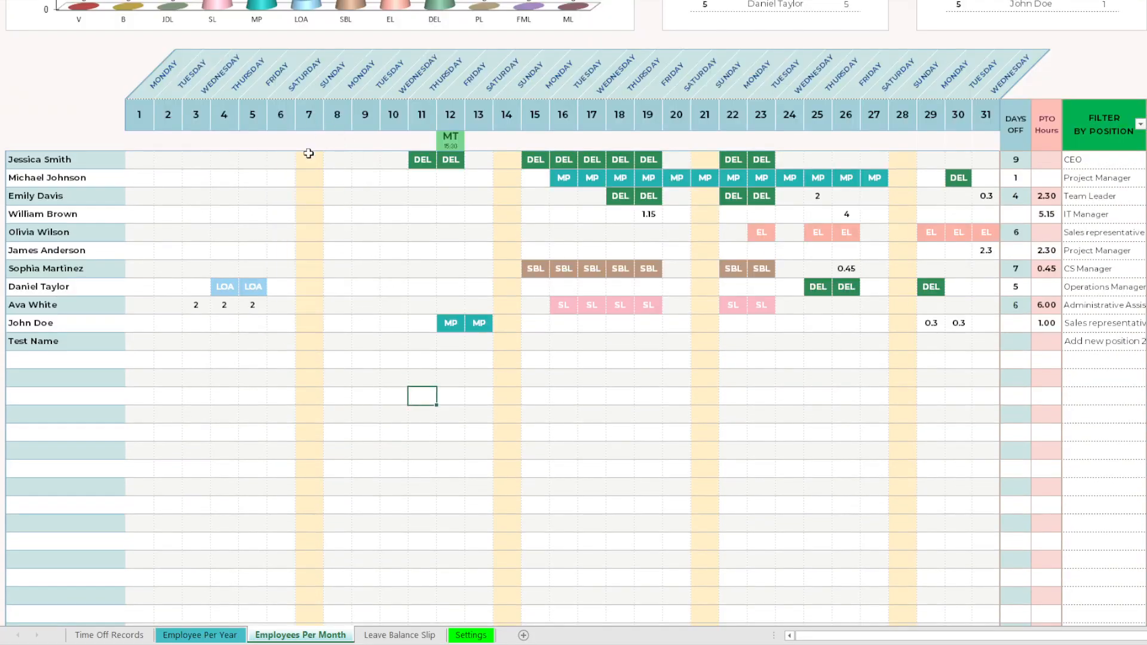
drag(306, 158, 313, 248)
drag(281, 163, 289, 249)
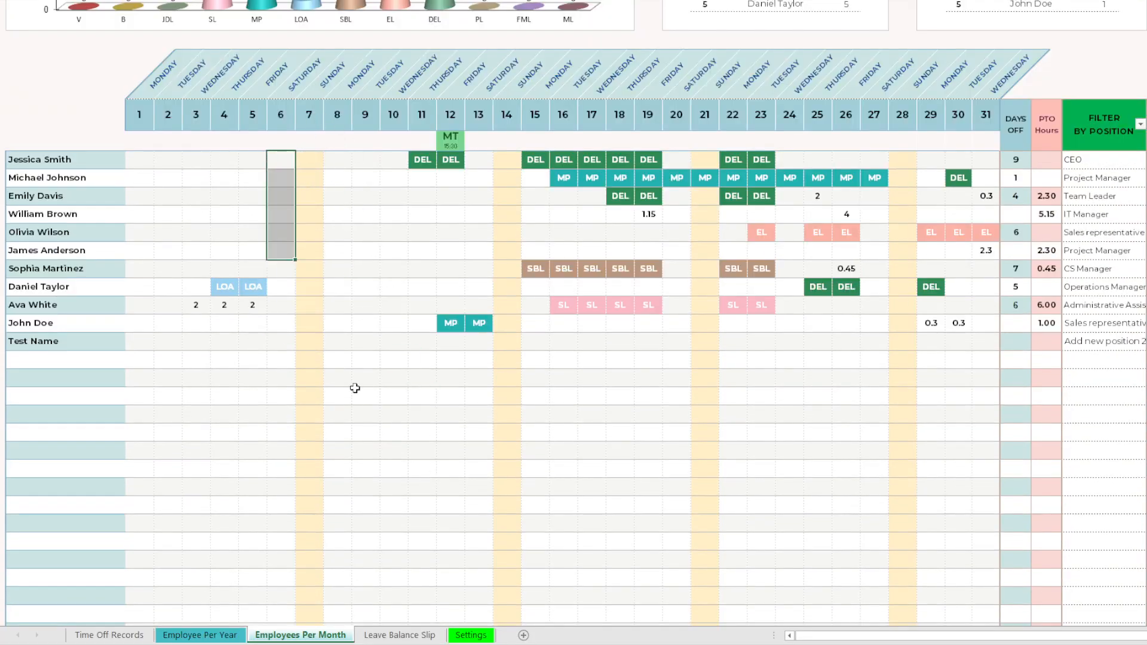
Step: Set the highlighting option for Saturday back to Yes in the Settings sheet
click(471, 635)
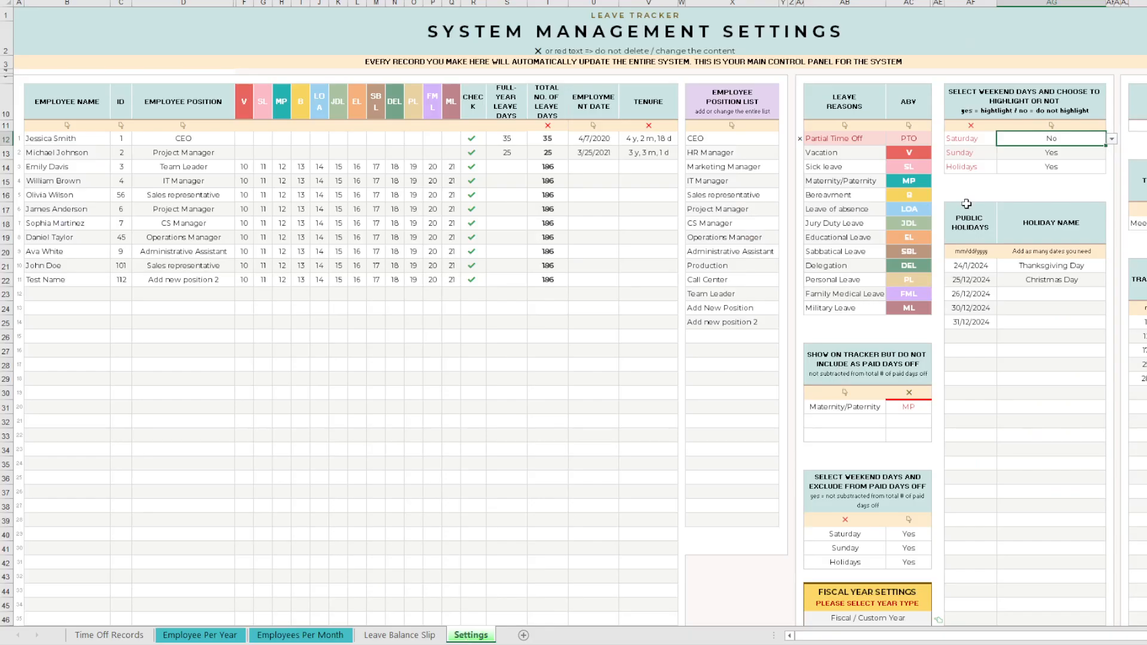
click(1112, 139)
click(1065, 150)
Step: Examine the Holidays highlighting option together with the list of public holiday dates and names
click(1047, 171)
drag(973, 271, 1019, 439)
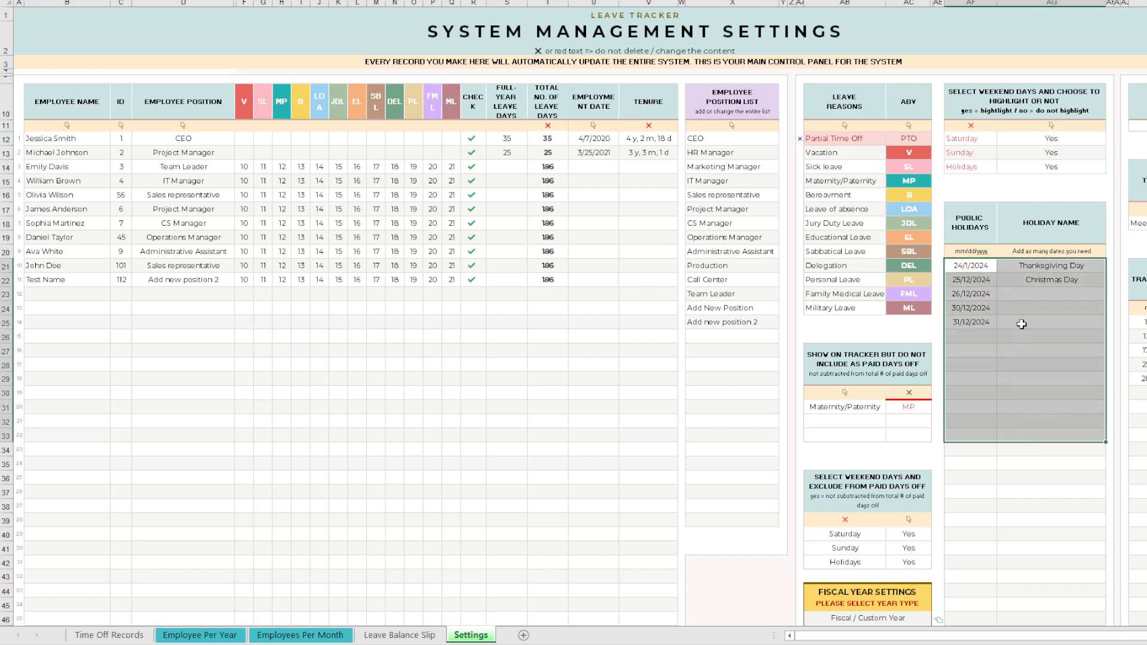
click(1005, 167)
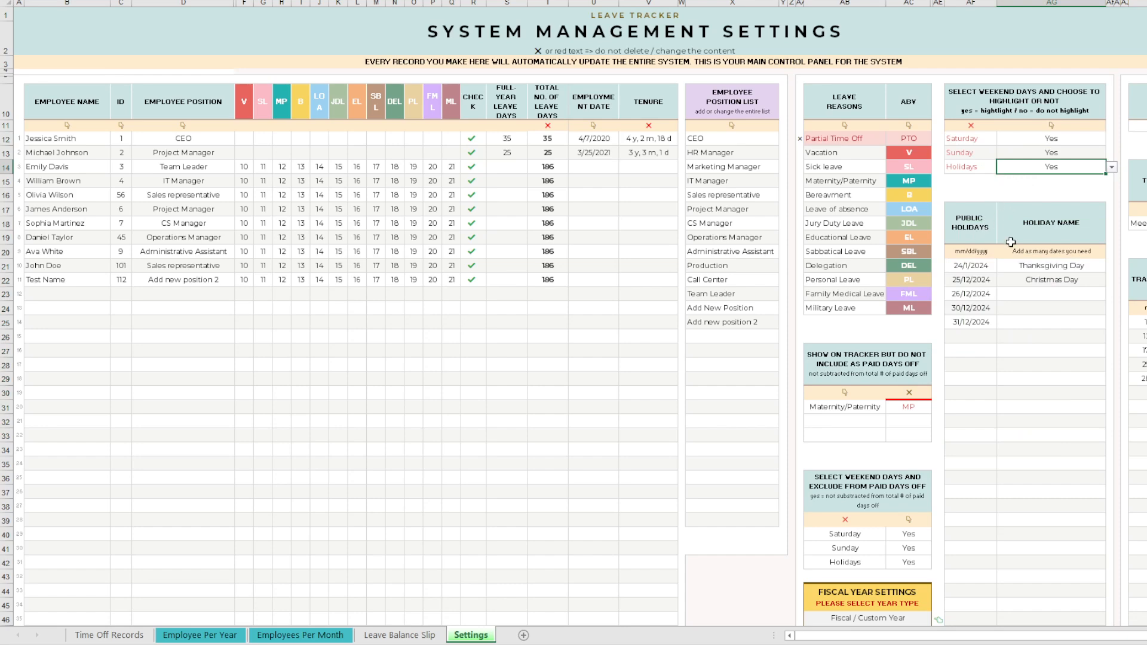
scroll(1010, 242, down, 1)
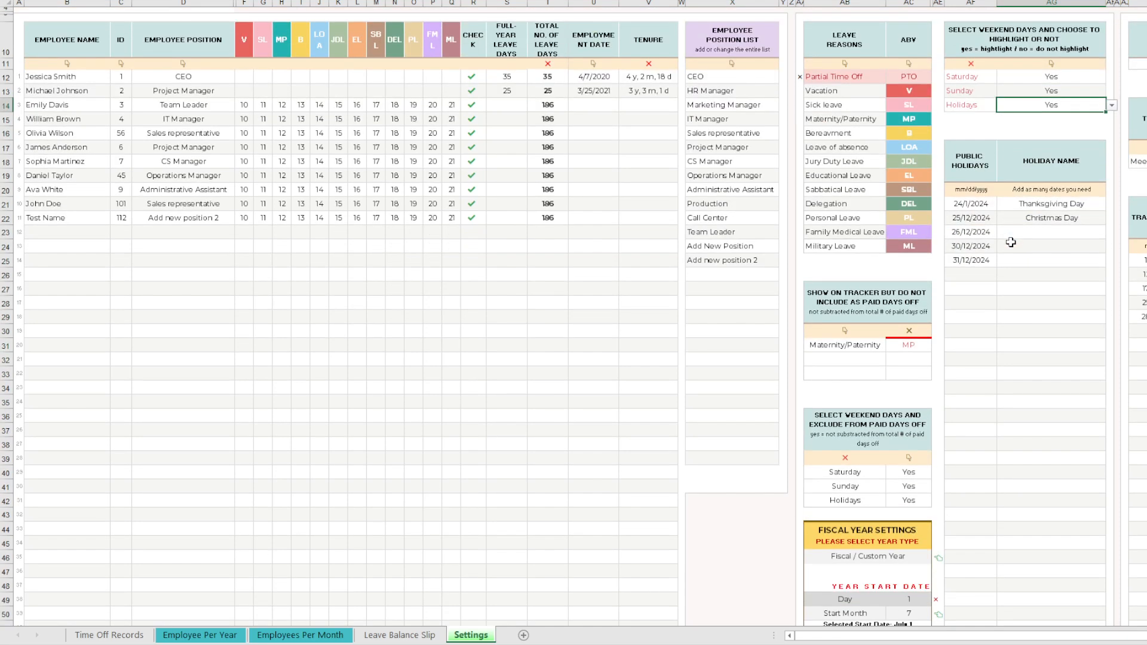
click(1010, 242)
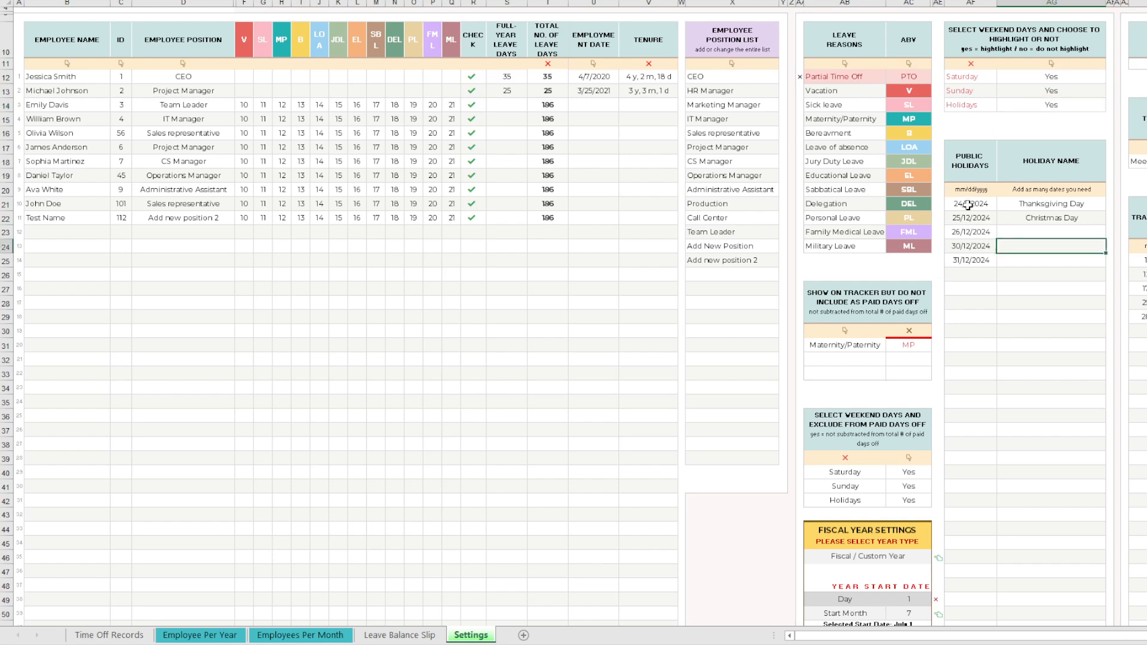
drag(967, 205, 1026, 312)
click(1025, 312)
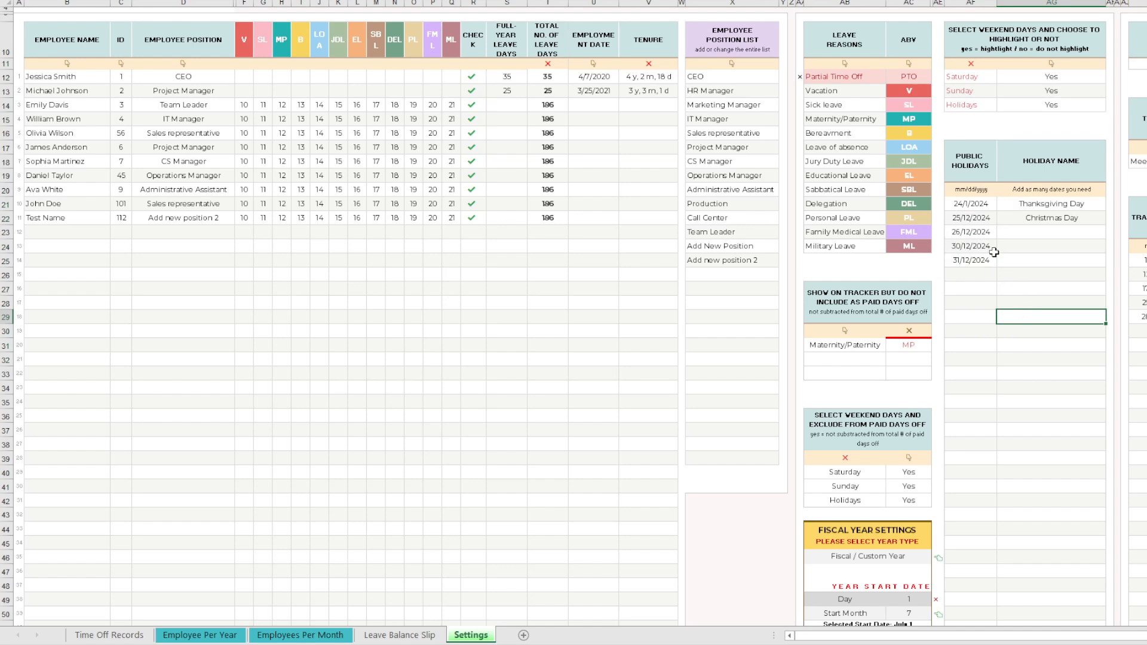
drag(977, 206, 987, 440)
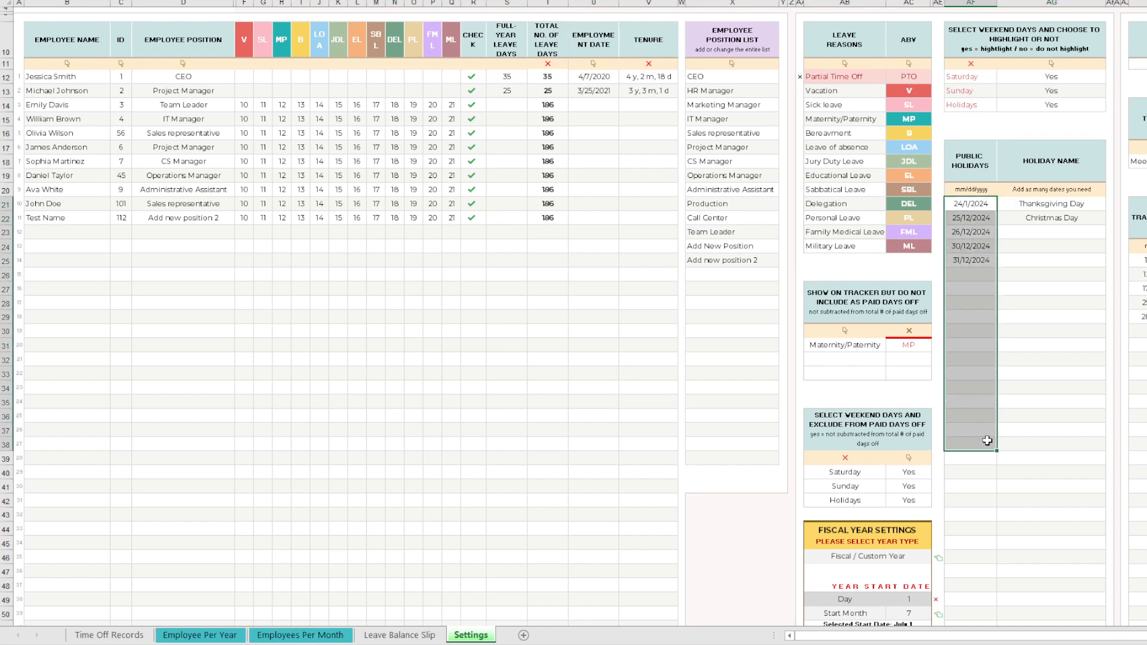
click(1037, 388)
Step: Compare the Holidays option for excluding days from paid days off with the public holidays list and the employees' total leave days
click(867, 498)
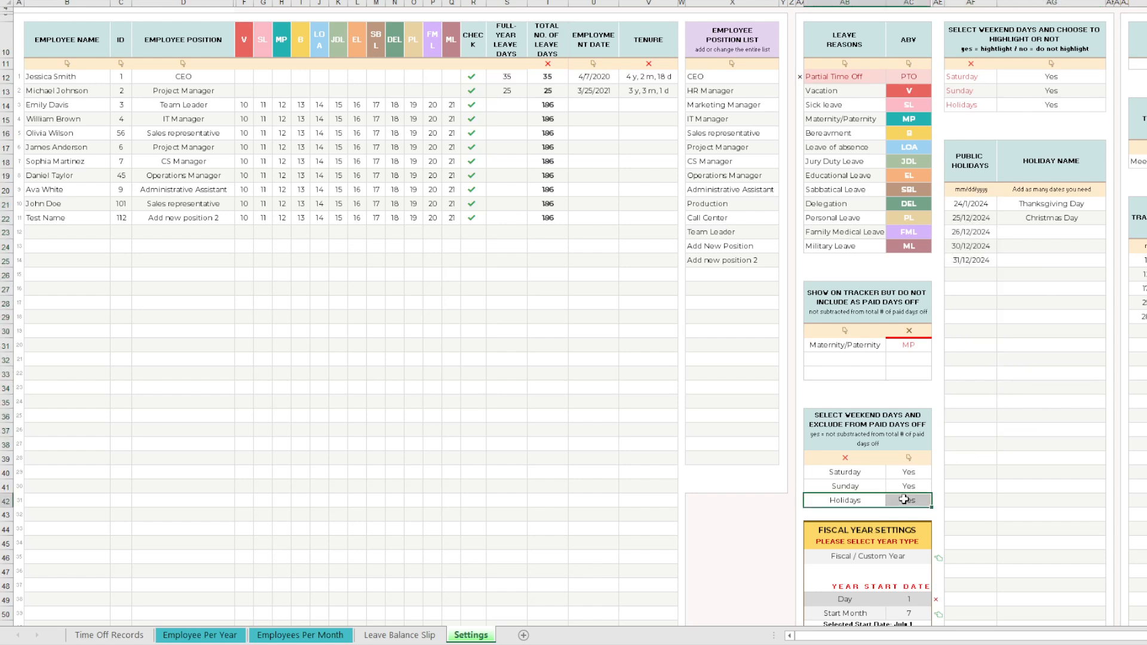
click(907, 499)
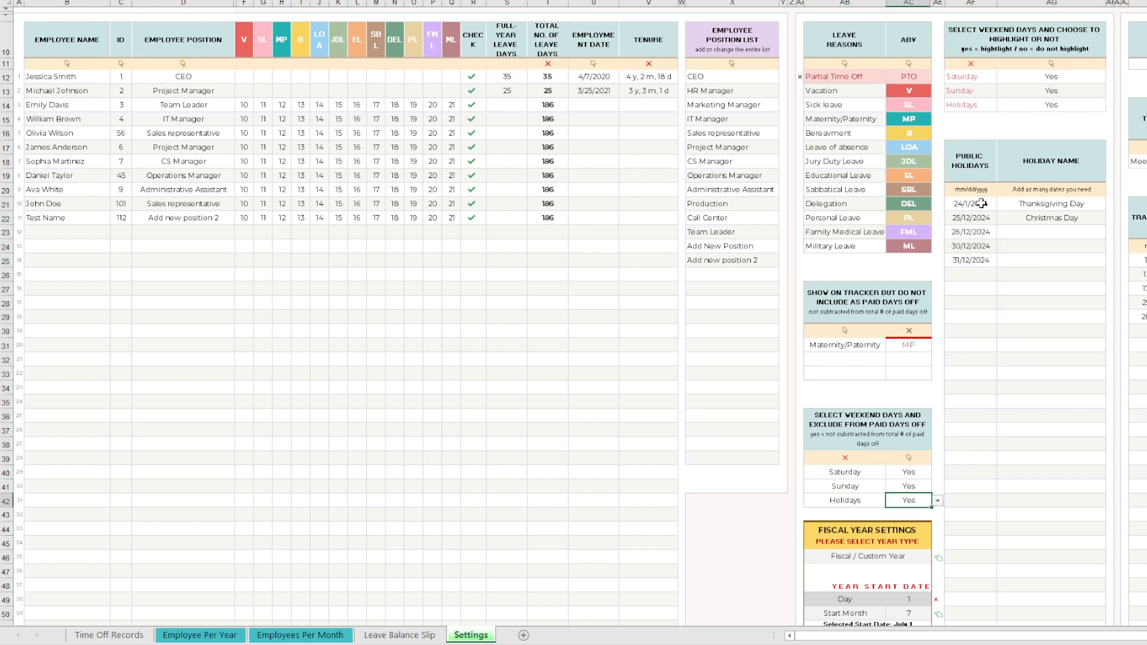
drag(977, 203, 1042, 420)
click(910, 503)
drag(545, 89, 560, 213)
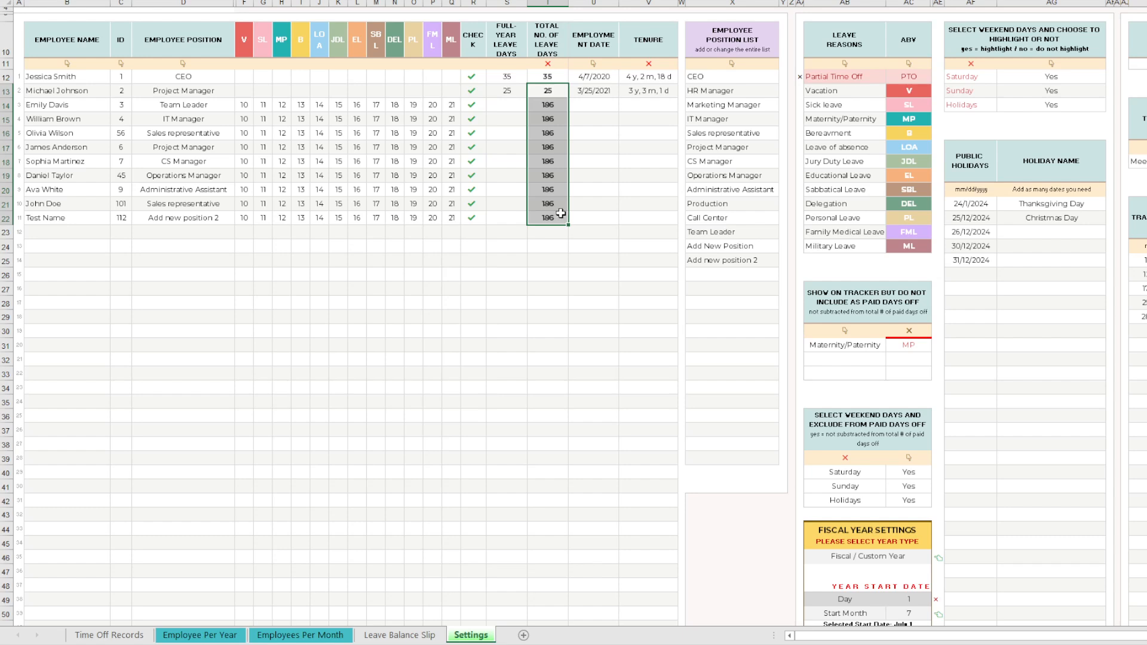
click(912, 501)
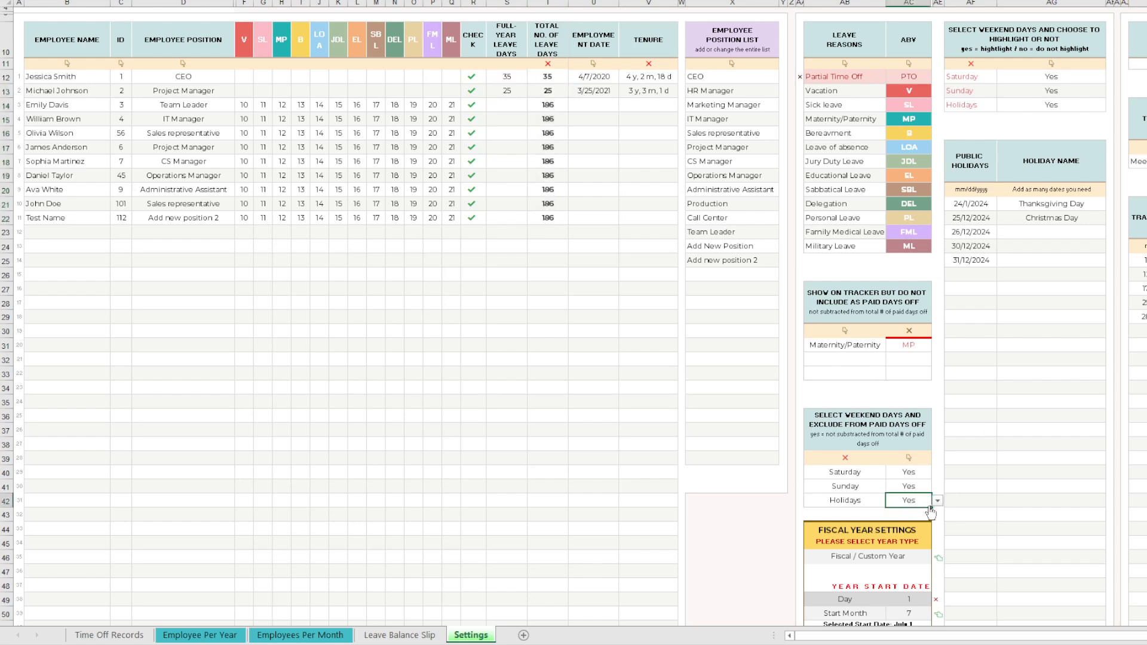
drag(971, 206, 1047, 512)
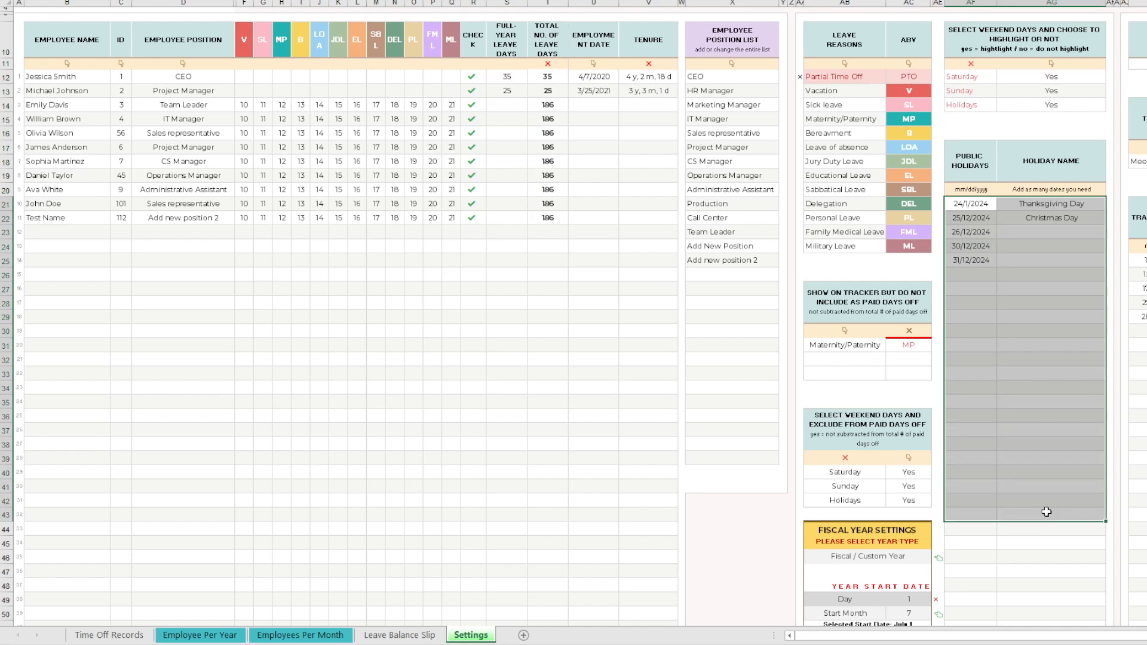
click(1043, 425)
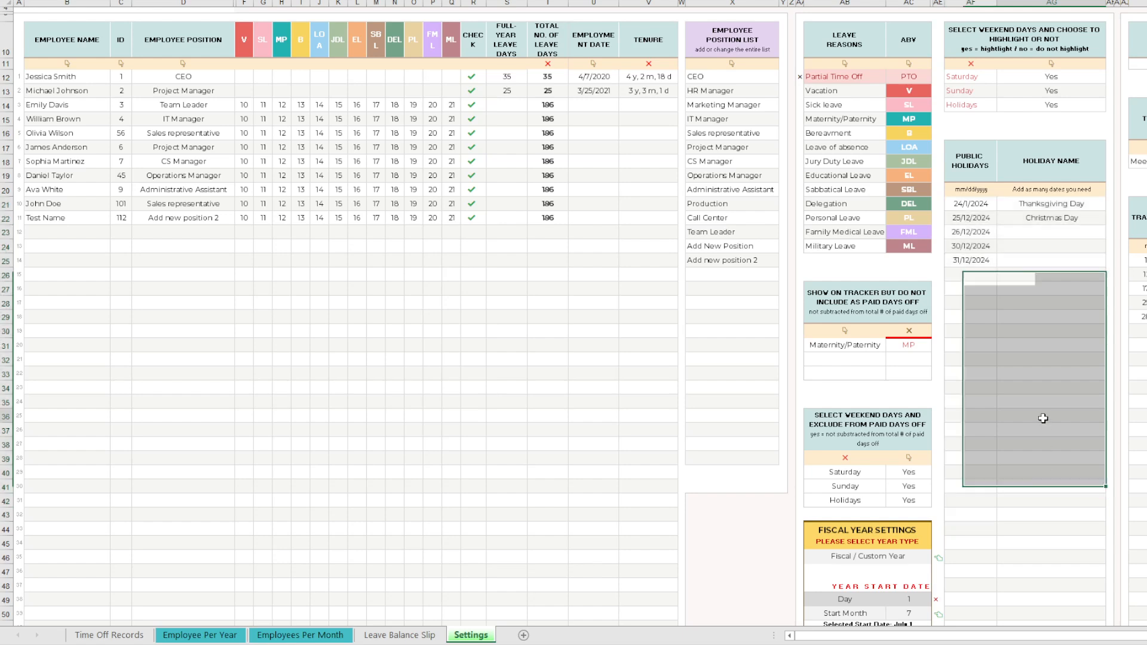
click(969, 204)
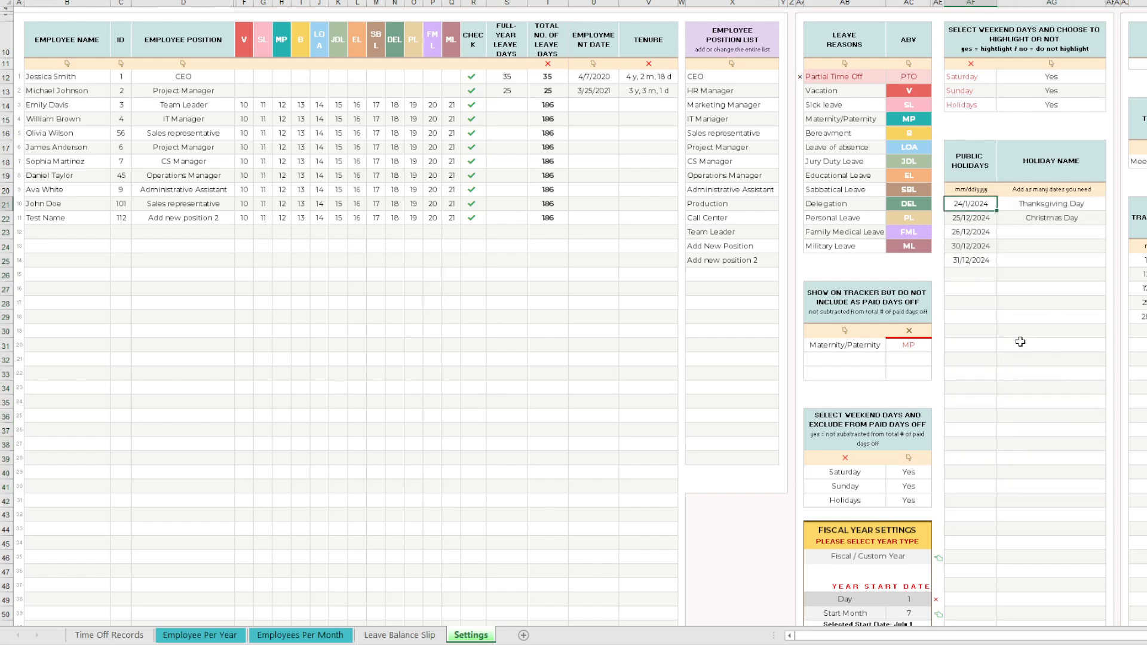
click(917, 500)
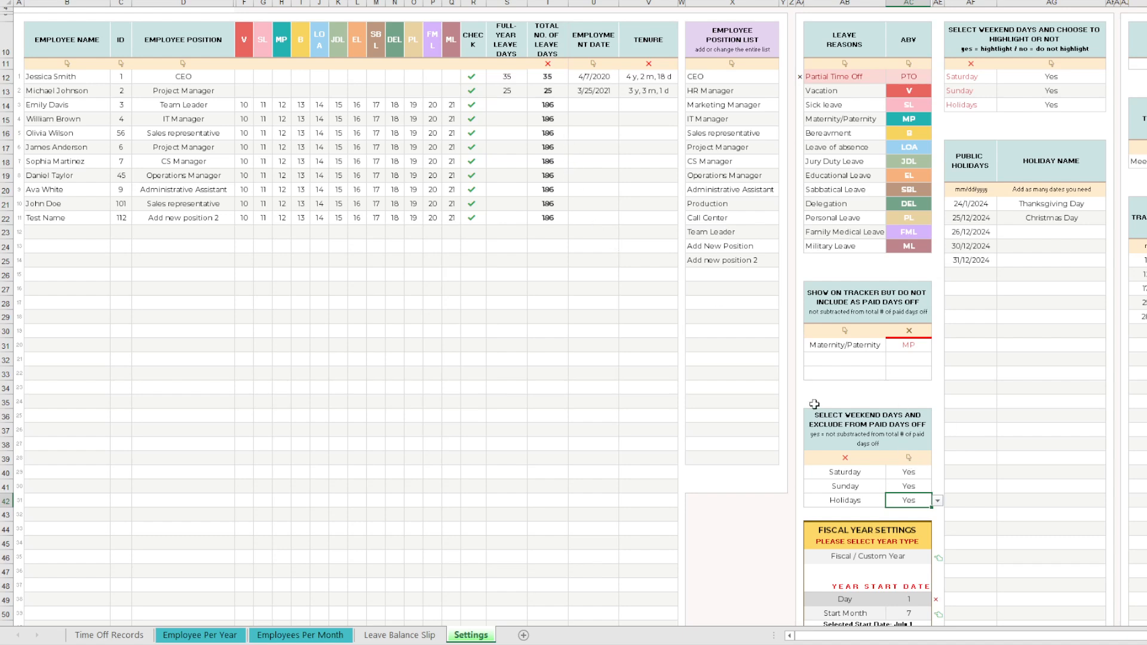
drag(547, 77, 556, 261)
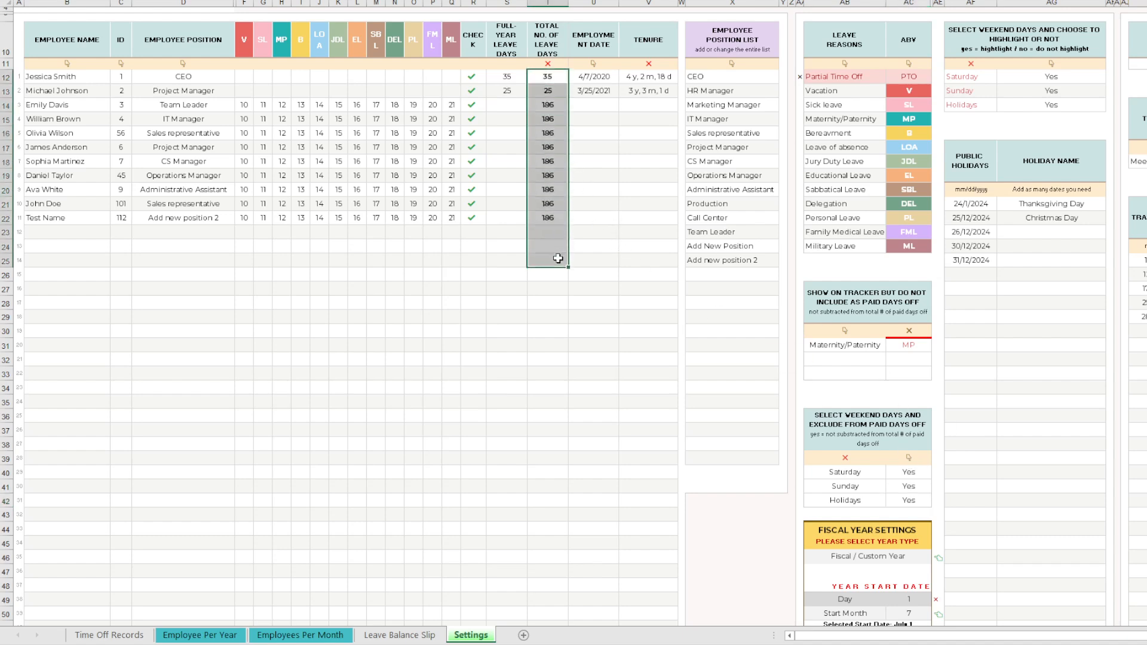
click(546, 134)
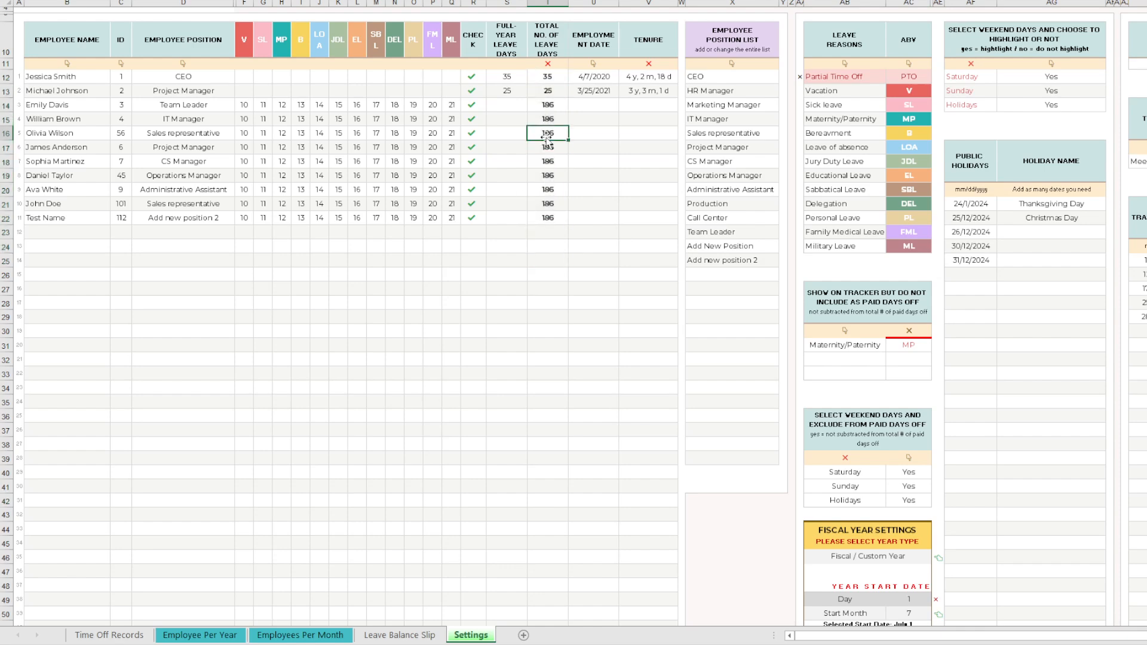
drag(983, 206, 983, 402)
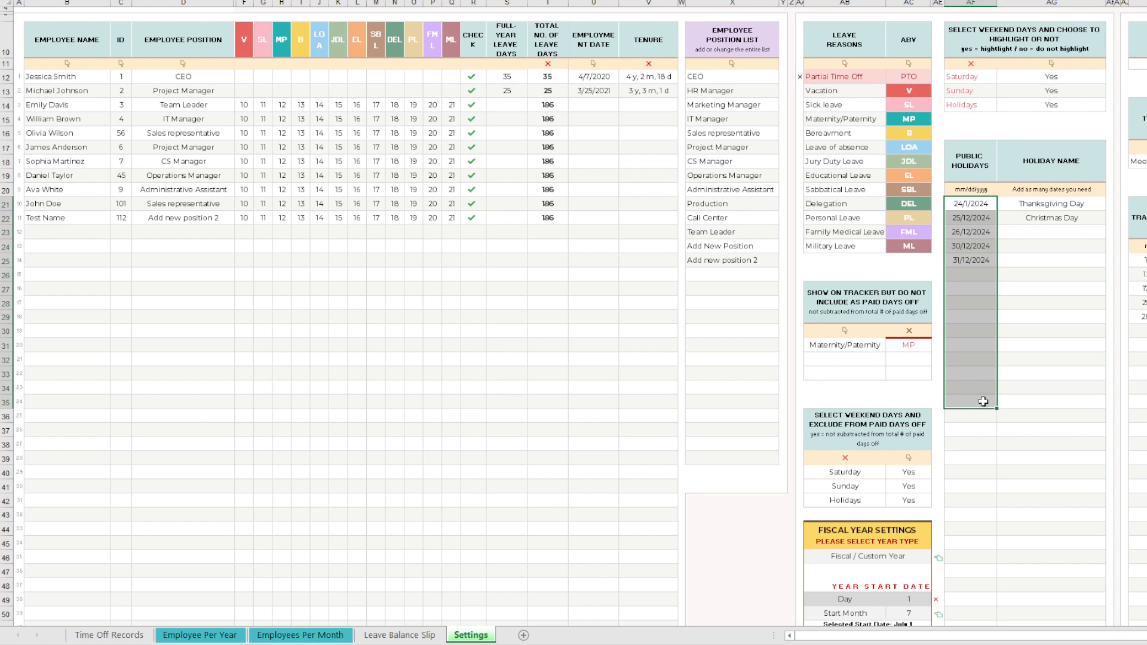
click(983, 402)
drag(979, 205, 983, 433)
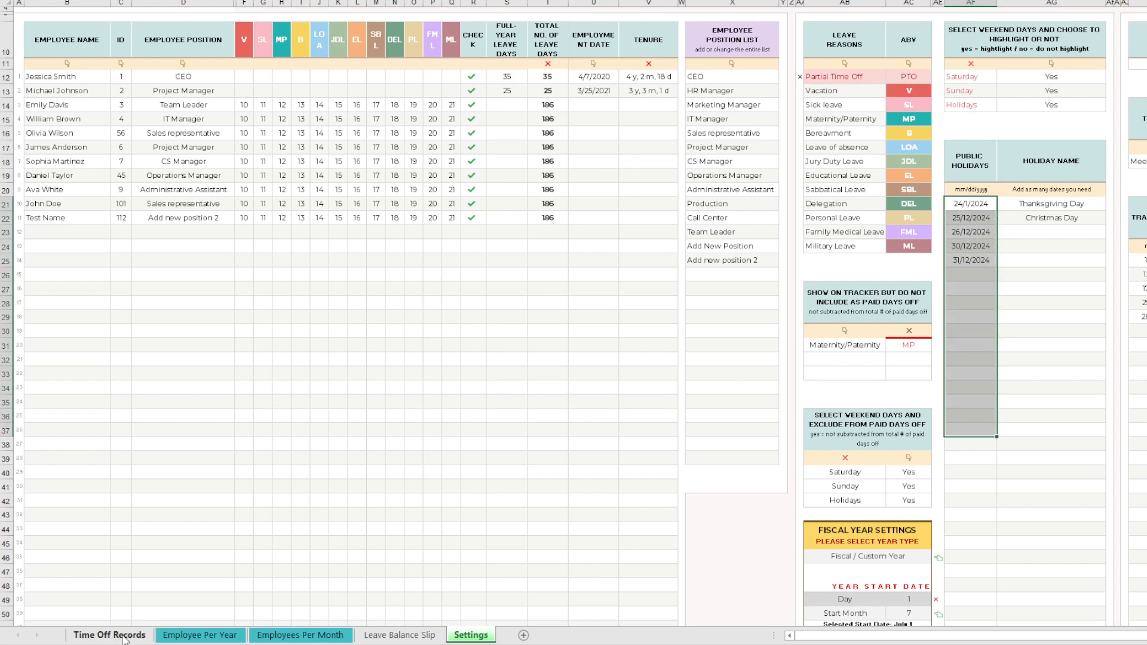
Step: Clear the employee name filter in the Time Off Records sheet so that all leave requests are listed
click(147, 632)
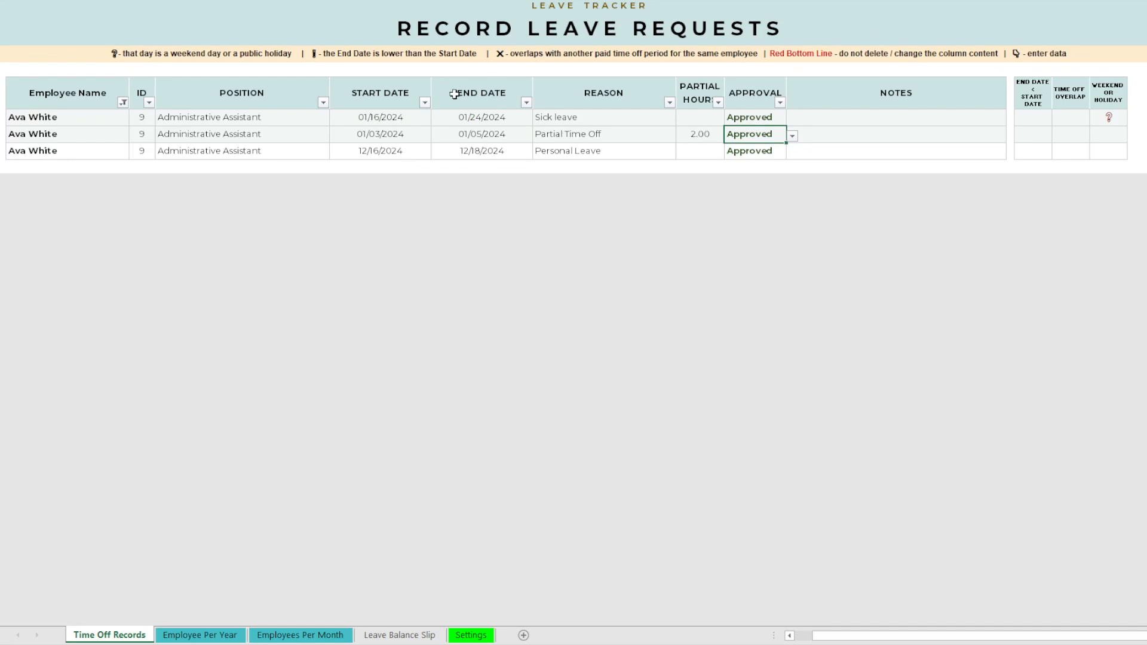
click(120, 103)
click(183, 190)
mouse_move(385, 279)
mouse_down()
mouse_move(477, 279)
mouse_move(410, 297)
mouse_move(507, 297)
mouse_move(387, 298)
mouse_up()
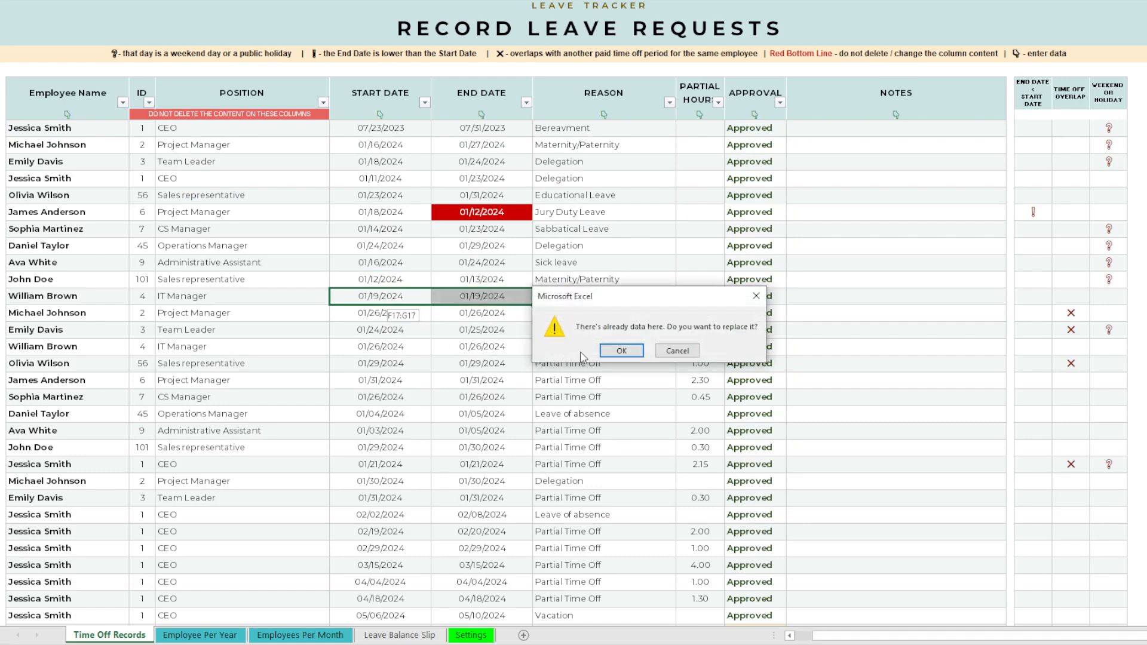
click(674, 352)
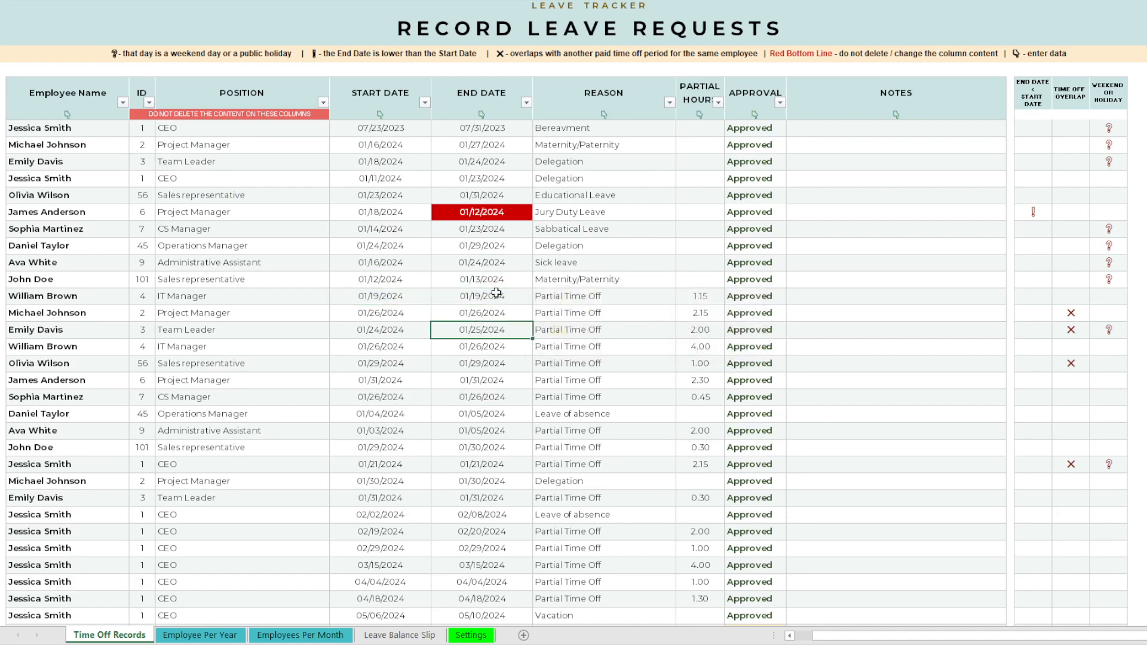
Step: Return to the Settings sheet and look over the paid-days-off exclusions and fiscal year settings
click(471, 635)
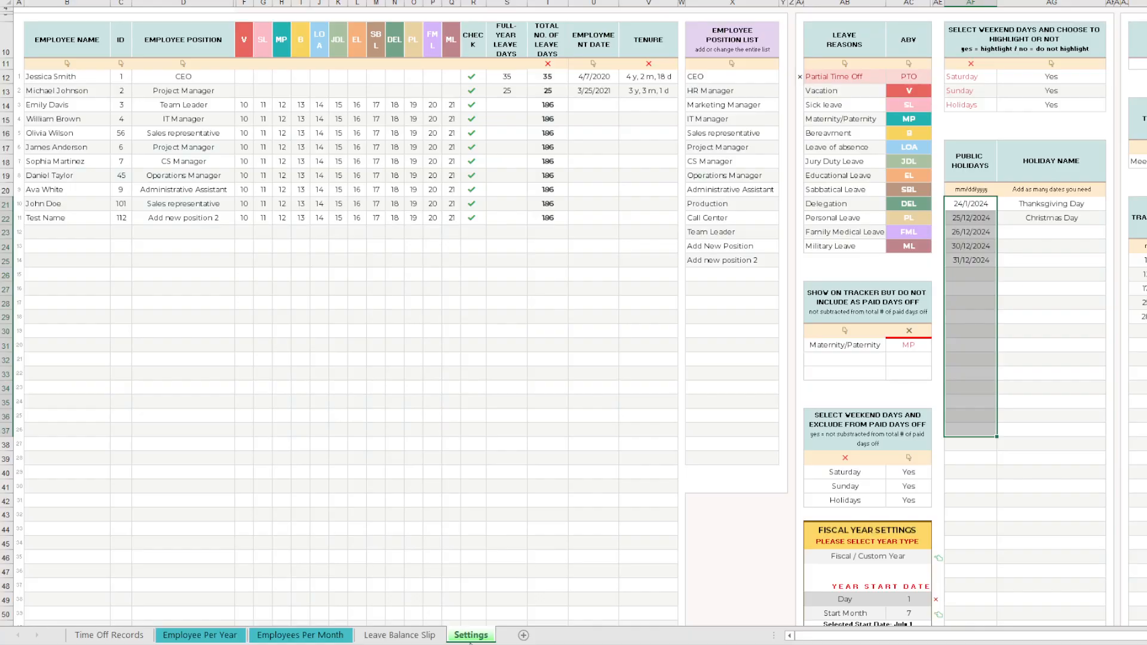
click(1033, 347)
scroll(933, 339, down, 5)
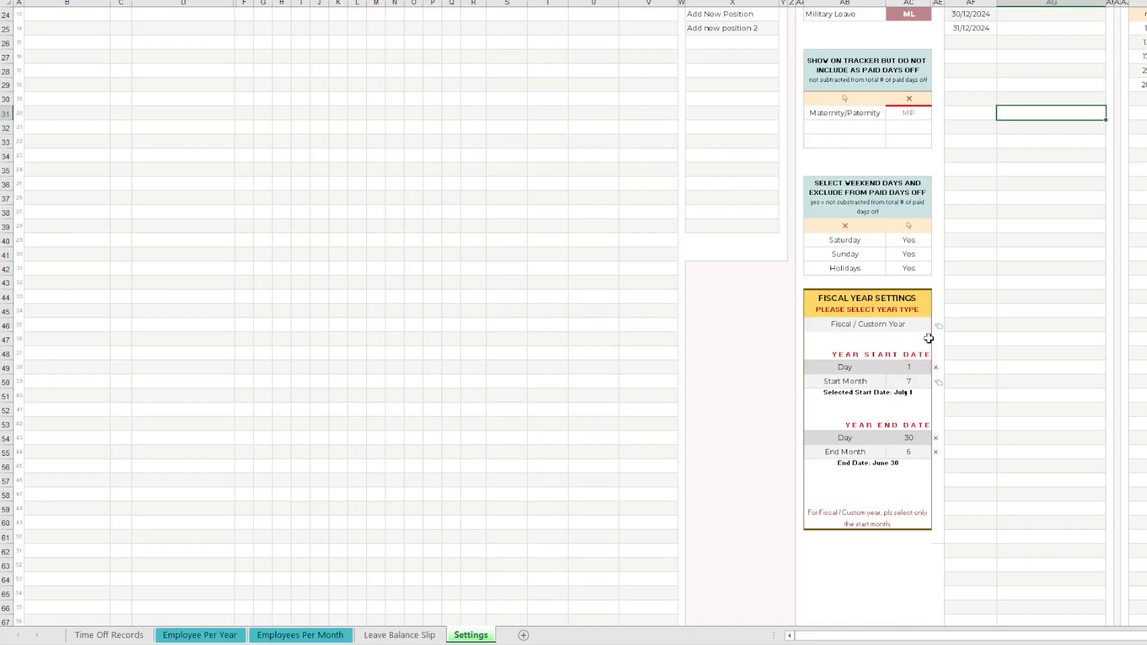
scroll(934, 336, up, 8)
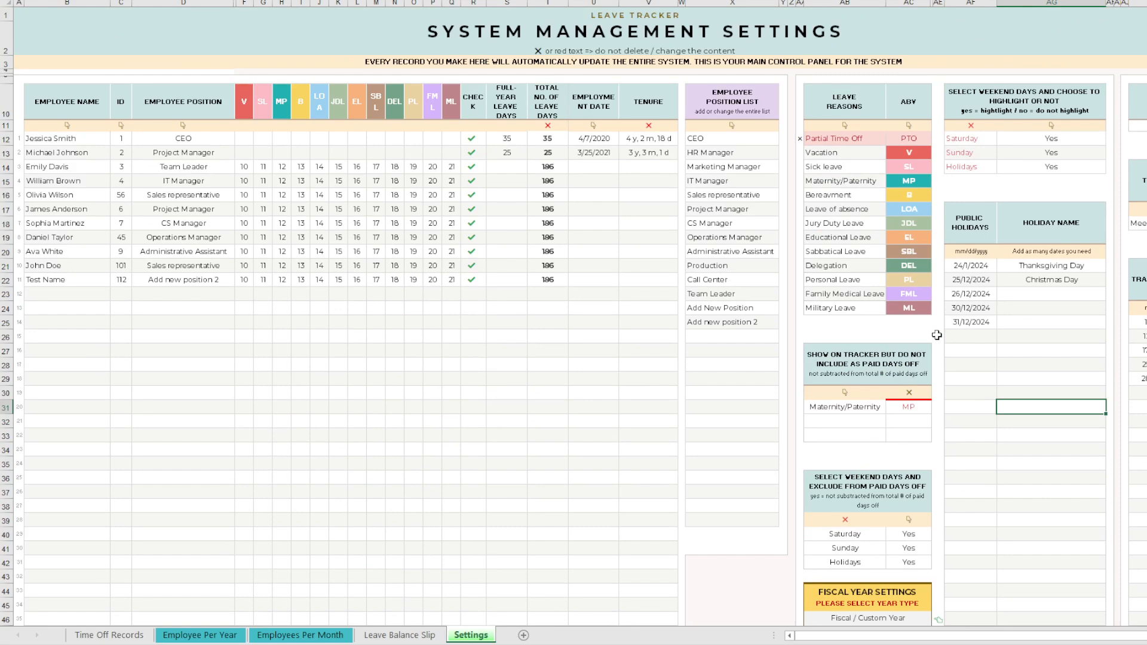
click(771, 323)
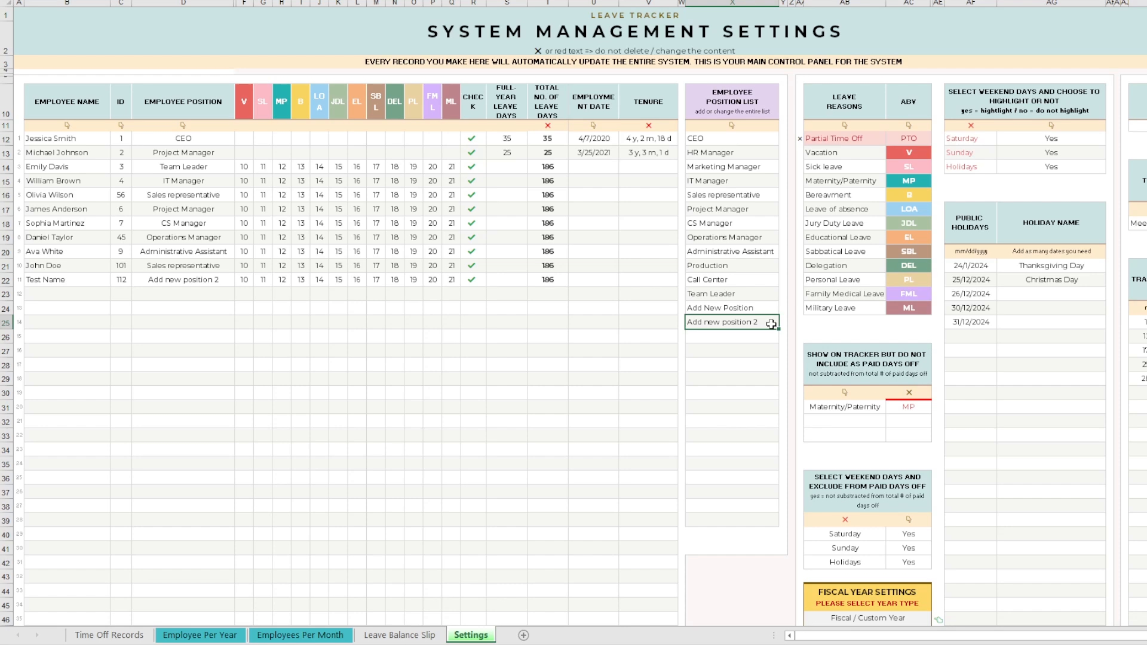
click(726, 353)
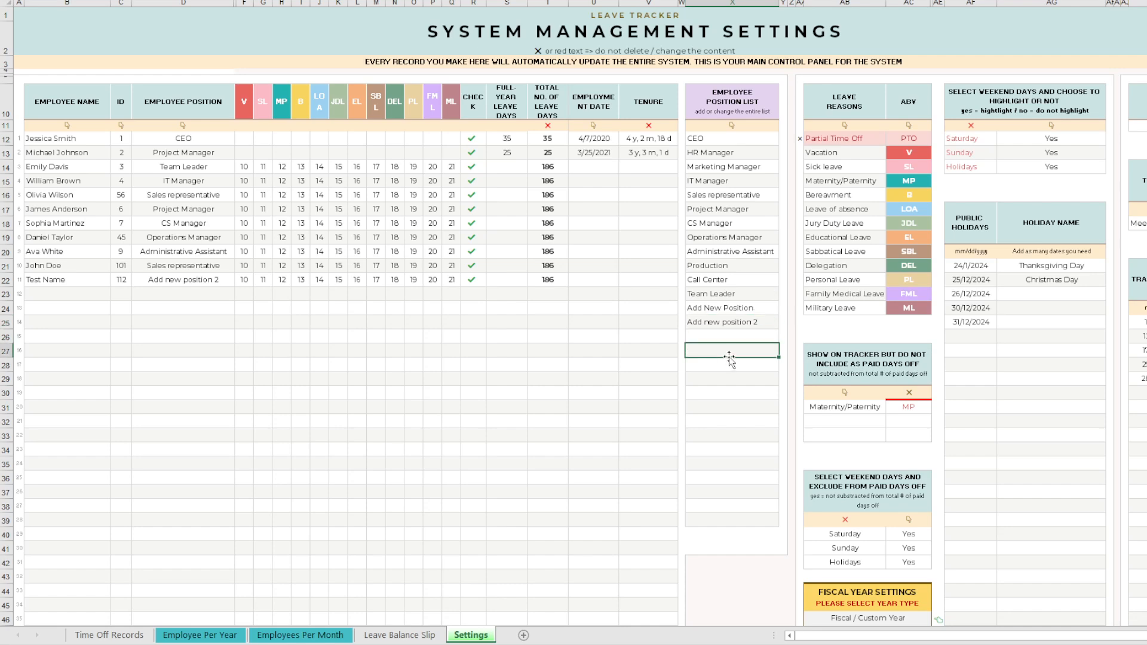
scroll(725, 419, down, 3)
scroll(726, 420, up, 3)
click(608, 279)
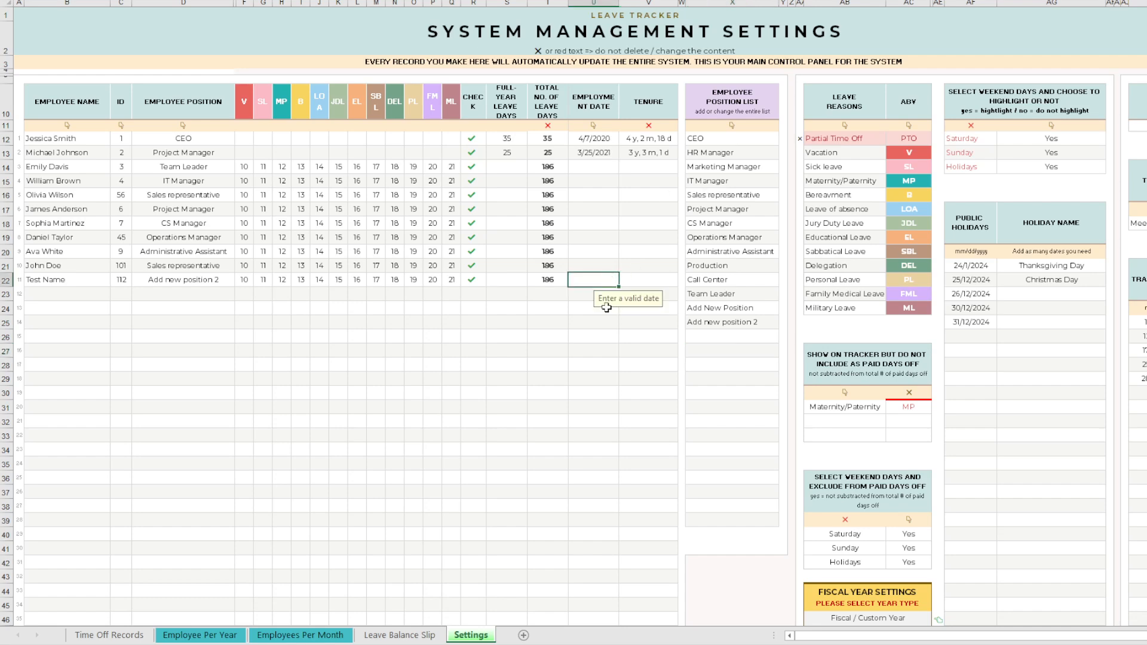
scroll(896, 247, down, 10)
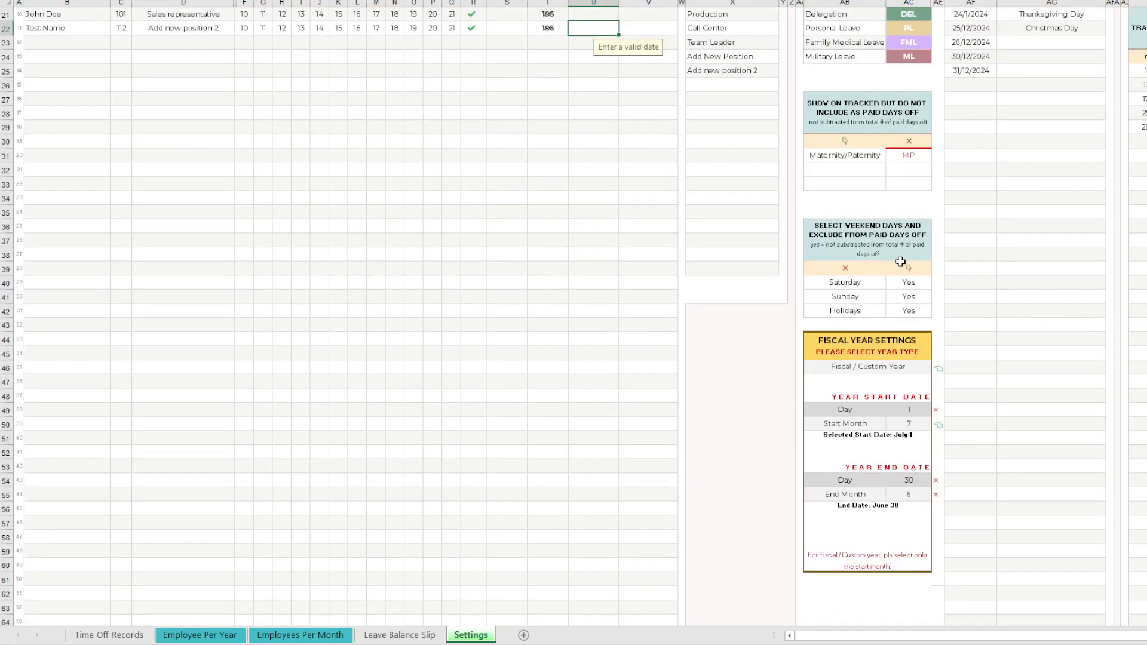
scroll(896, 262, down, 4)
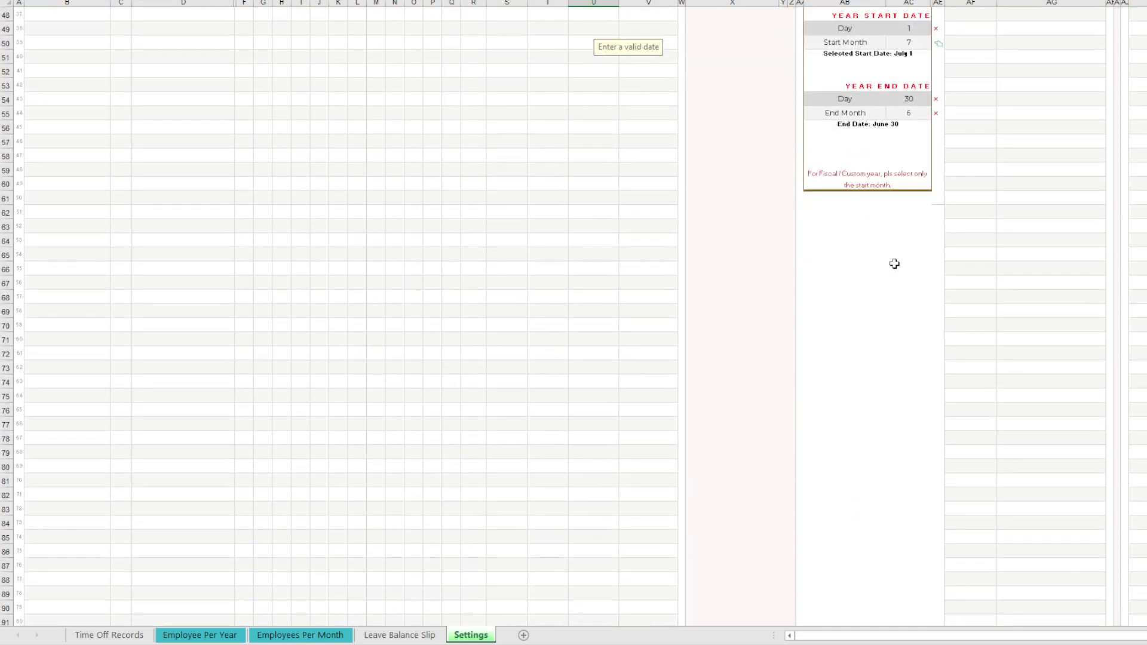
scroll(894, 264, up, 9)
scroll(894, 263, up, 7)
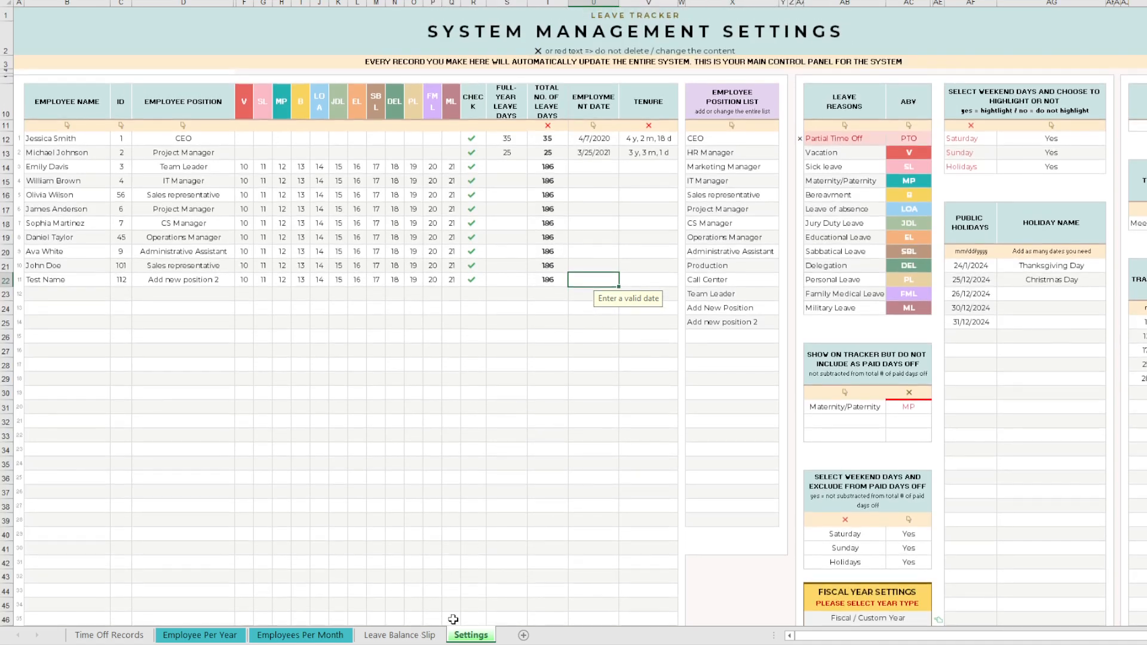
click(477, 537)
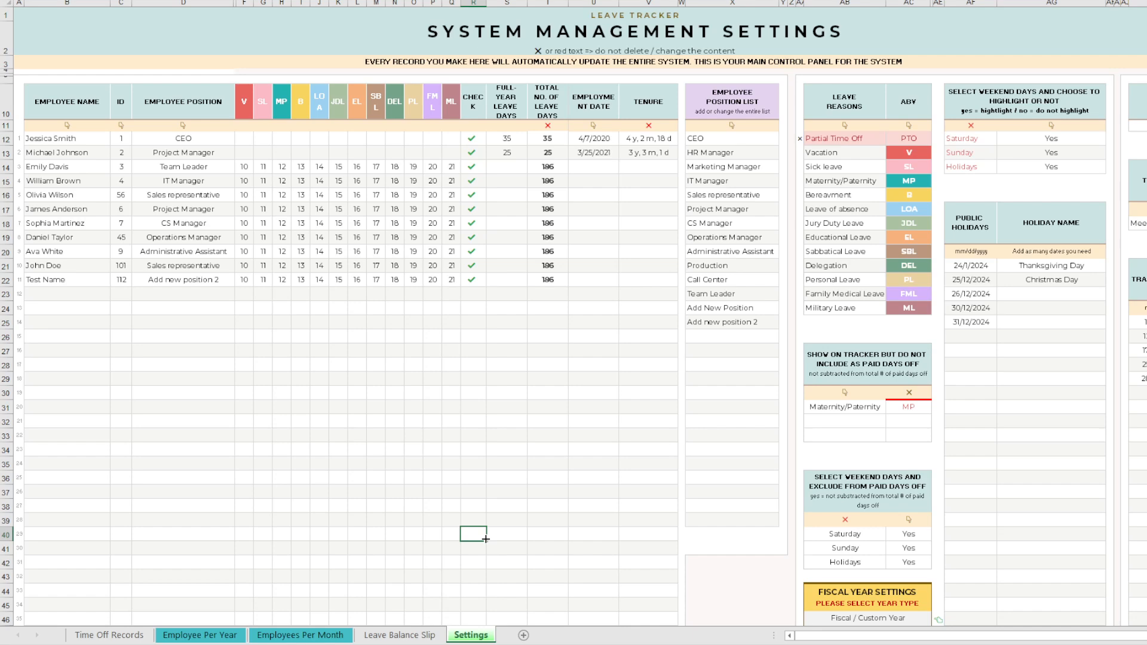
scroll(468, 560, down, 6)
scroll(468, 561, up, 3)
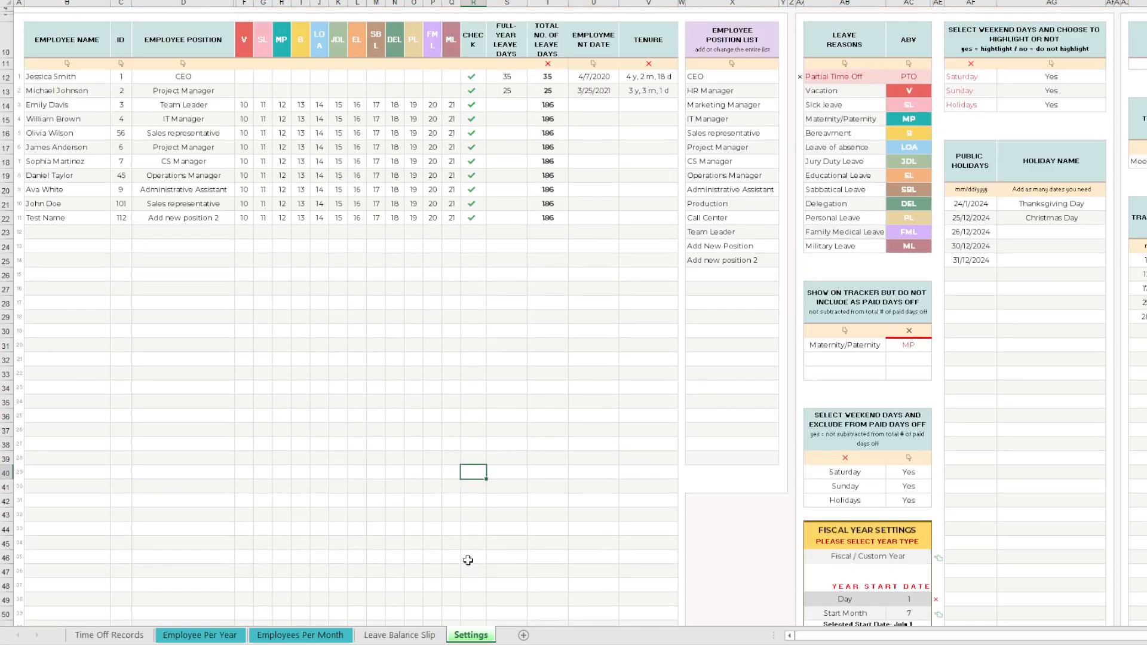
scroll(468, 560, up, 3)
click(511, 536)
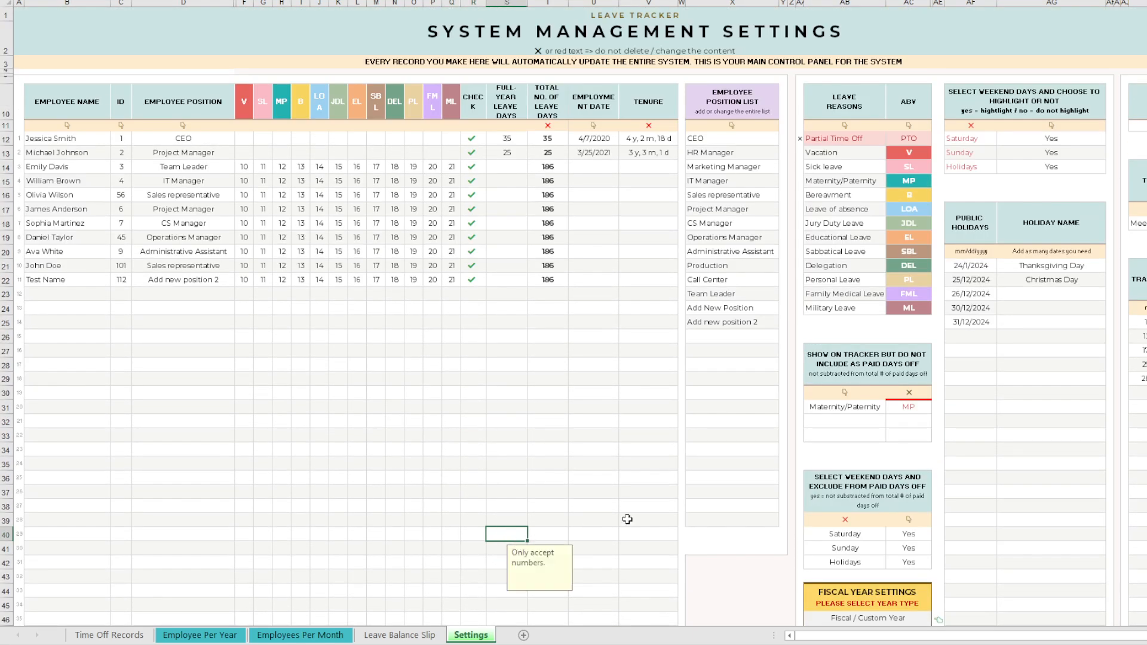
click(656, 493)
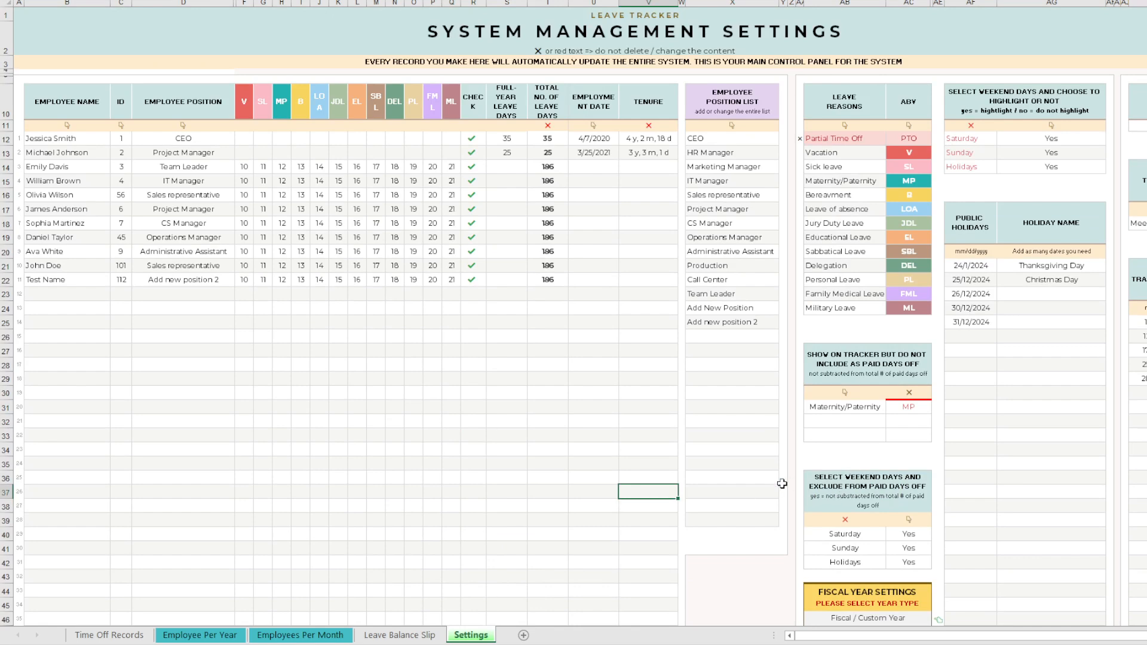